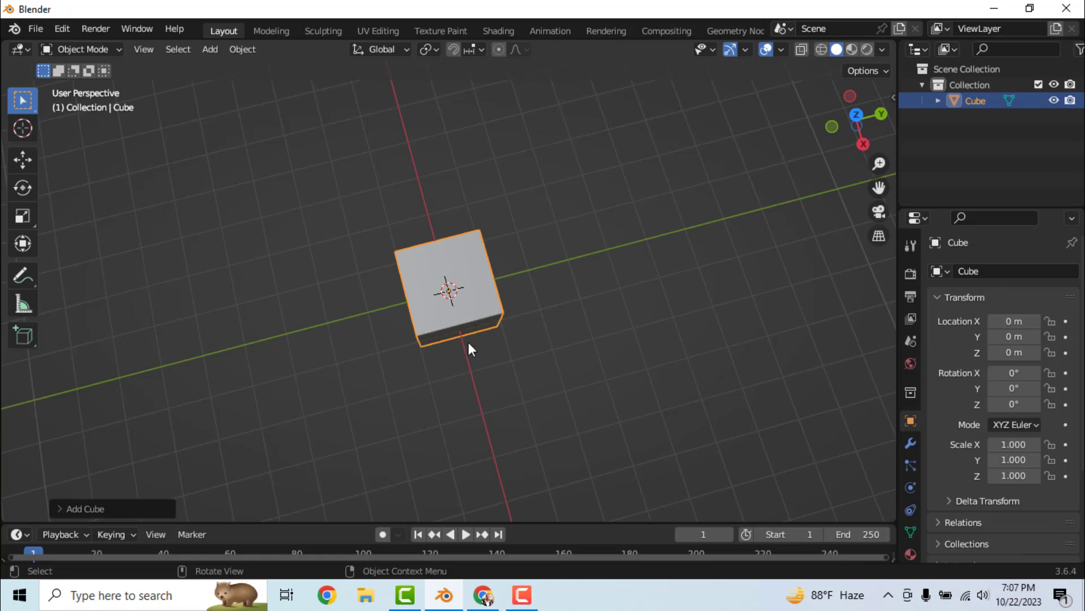
{"action": "middle_click_drag", "start_coordinate": [478, 350], "coordinate": [882, 283]}
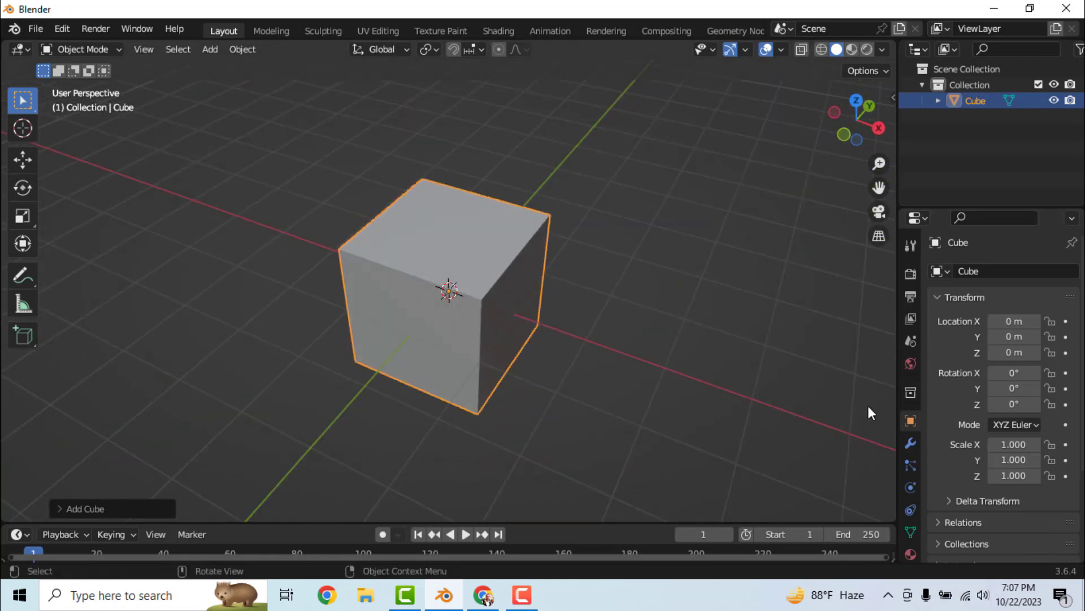
{"action": "left_click", "coordinate": [835, 403]}
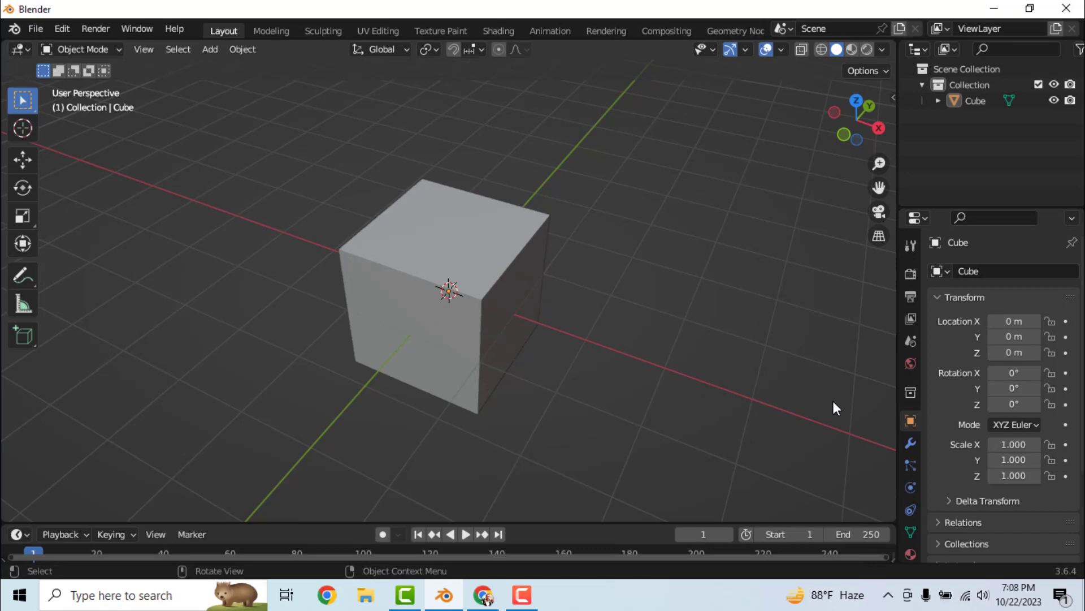
{"action": "key", "text": "b"}
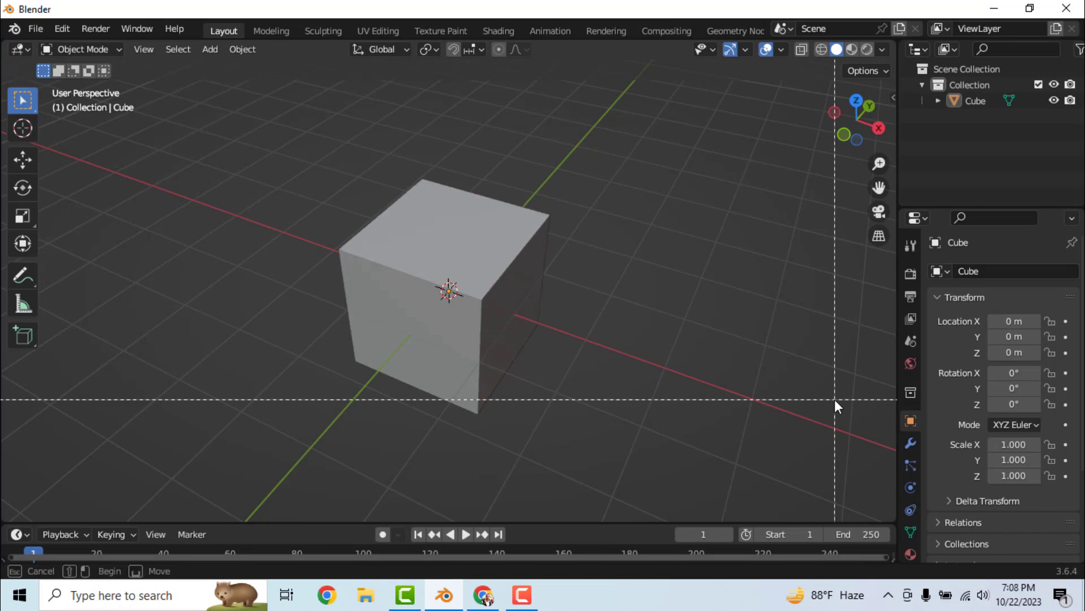
{"action": "key", "text": "Escape"}
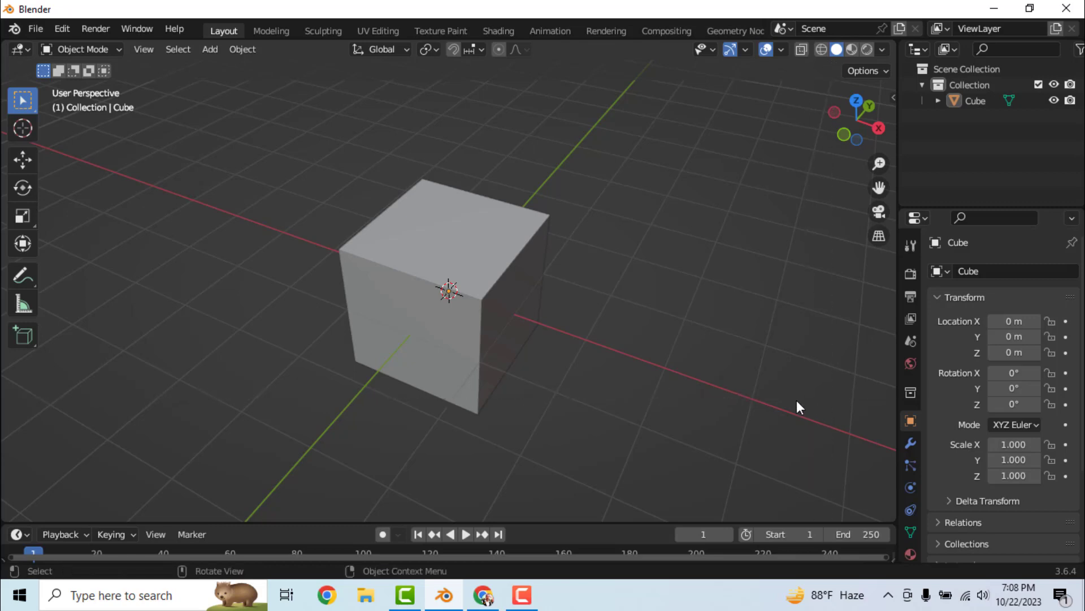
Enable the Screencast Keys display for the 3D viewport, including mouse events.
{"action": "key", "text": "n"}
{"action": "key", "text": "n"}
{"action": "key", "text": "n"}
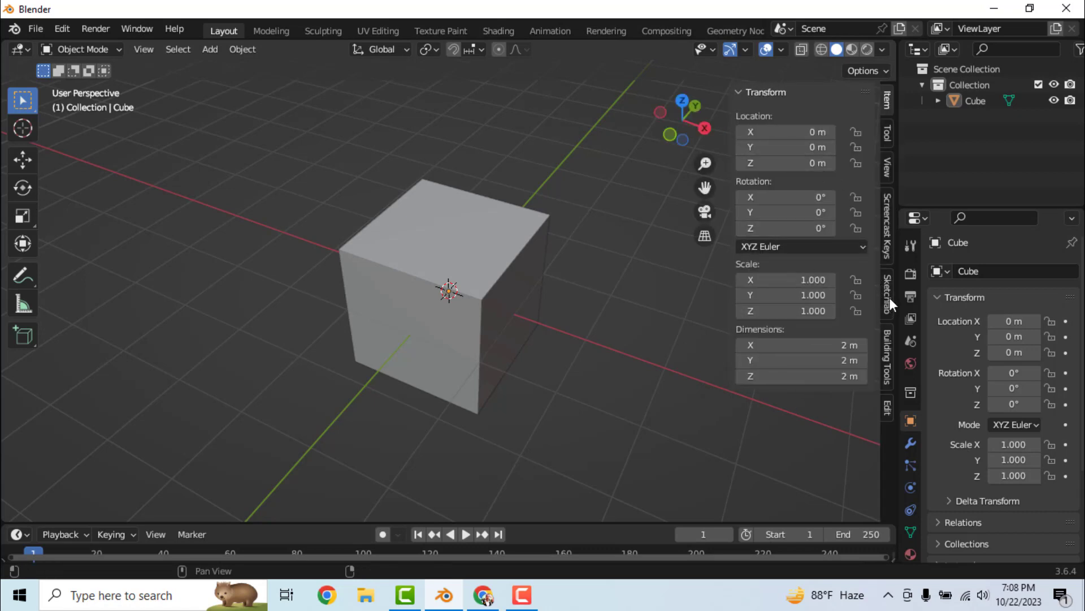
{"action": "left_click", "coordinate": [888, 351]}
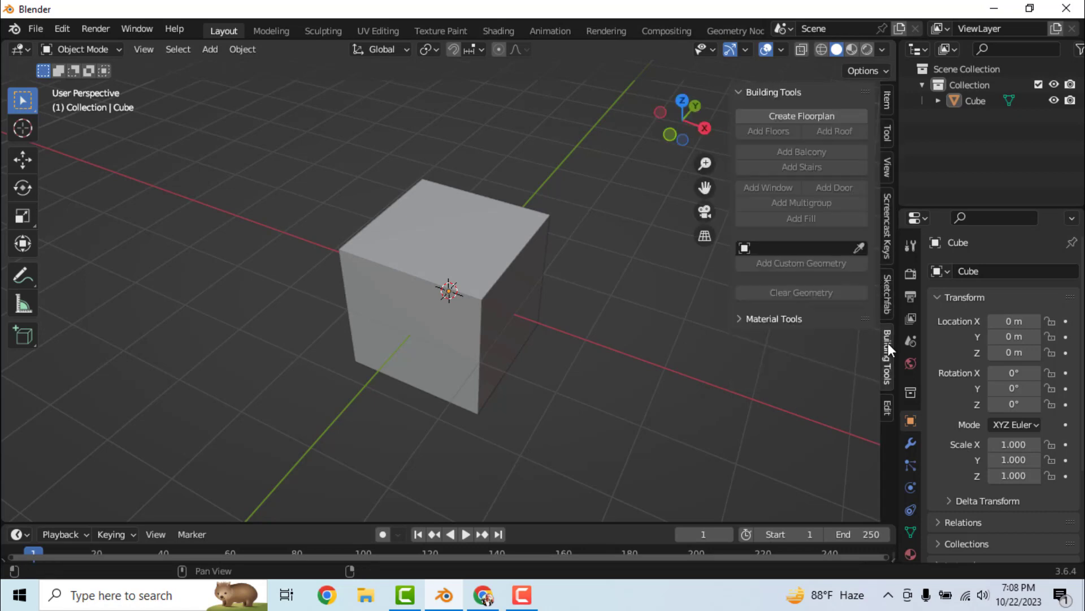
{"action": "left_click", "coordinate": [888, 226]}
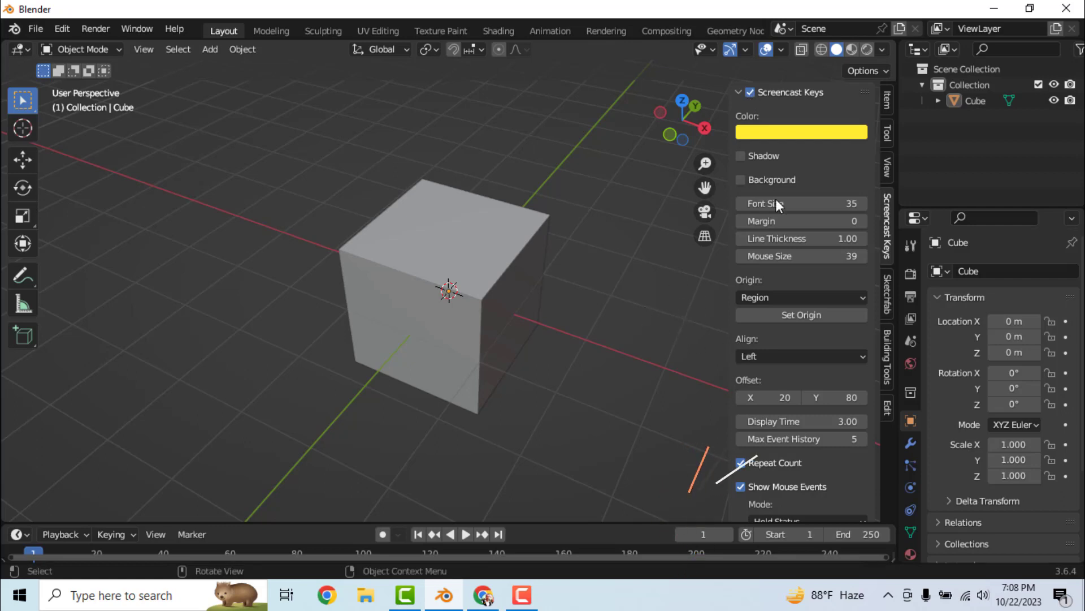
{"action": "key", "text": "n"}
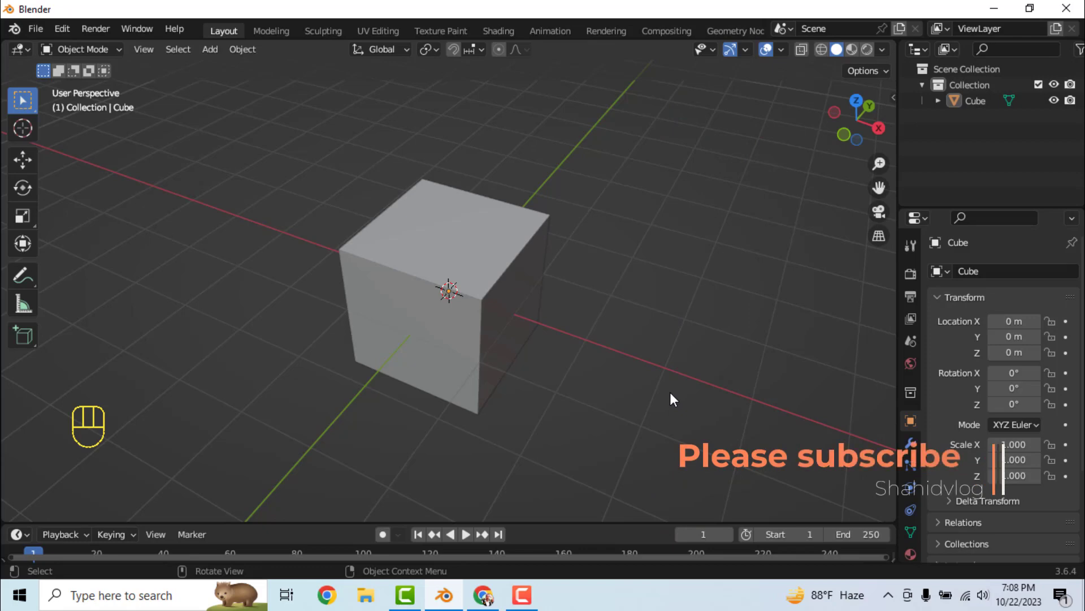
{"action": "key", "text": "n"}
{"action": "key", "text": "n"}
Scale the cube down along the X axis to an X scale of about 0.217, making a thick slab.
{"action": "middle_click_drag", "start_coordinate": [763, 347], "coordinate": [394, 269]}
{"action": "scroll", "coordinate": [642, 351], "scroll_direction": "up", "scroll_amount": 3}
{"action": "middle_click_drag", "start_coordinate": [633, 350], "coordinate": [537, 313]}
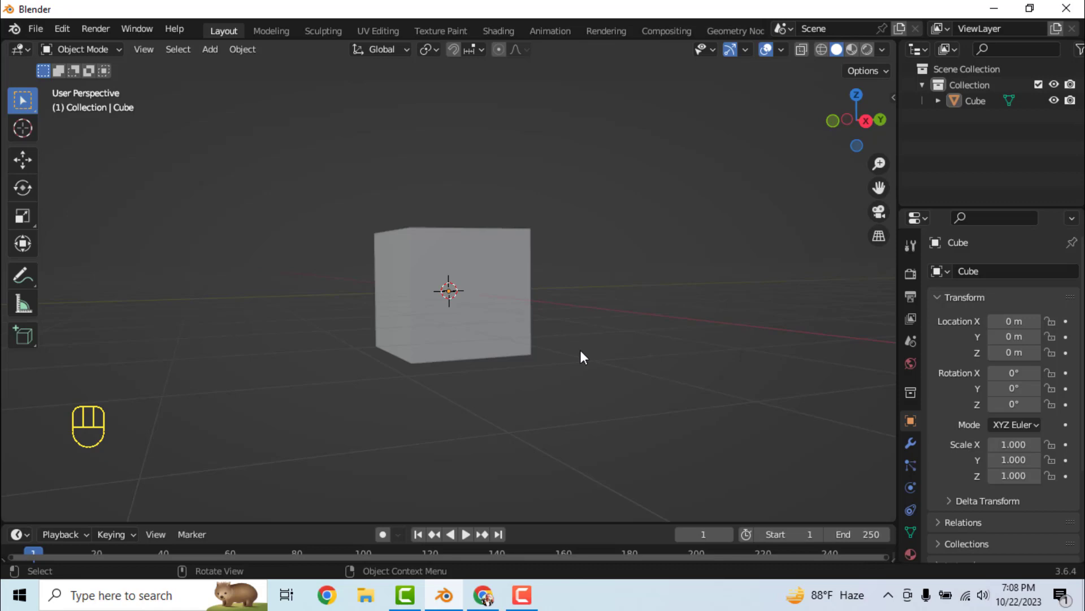
{"action": "left_click", "coordinate": [507, 320]}
{"action": "middle_click_drag", "start_coordinate": [508, 320], "coordinate": [527, 370]}
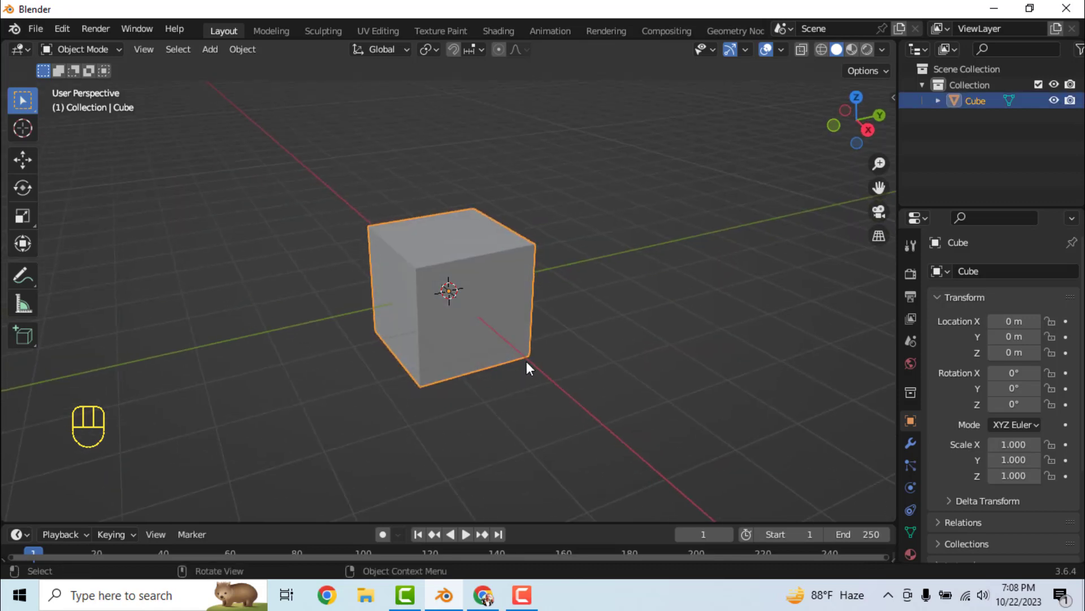
{"action": "key", "text": "s"}
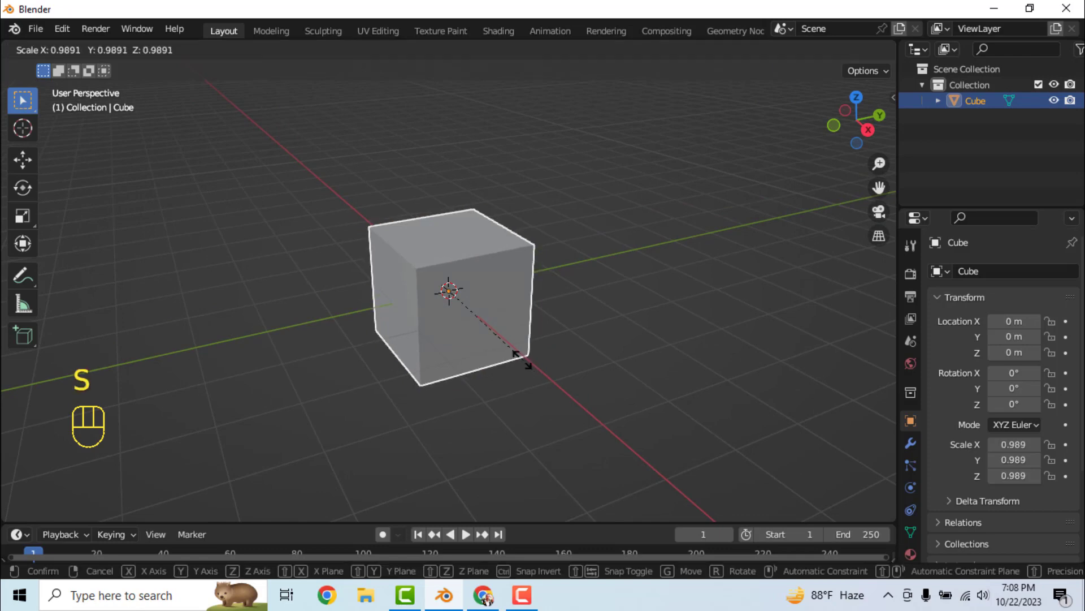
{"action": "key", "text": "x"}
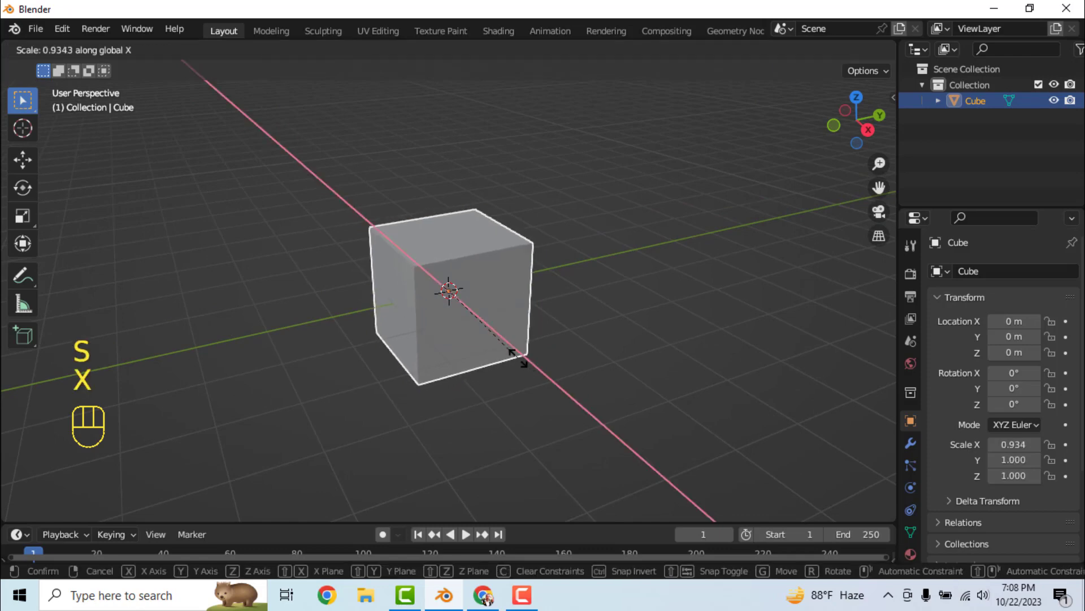
{"action": "left_click", "coordinate": [471, 287]}
{"action": "middle_click_drag", "start_coordinate": [453, 316], "coordinate": [528, 372]}
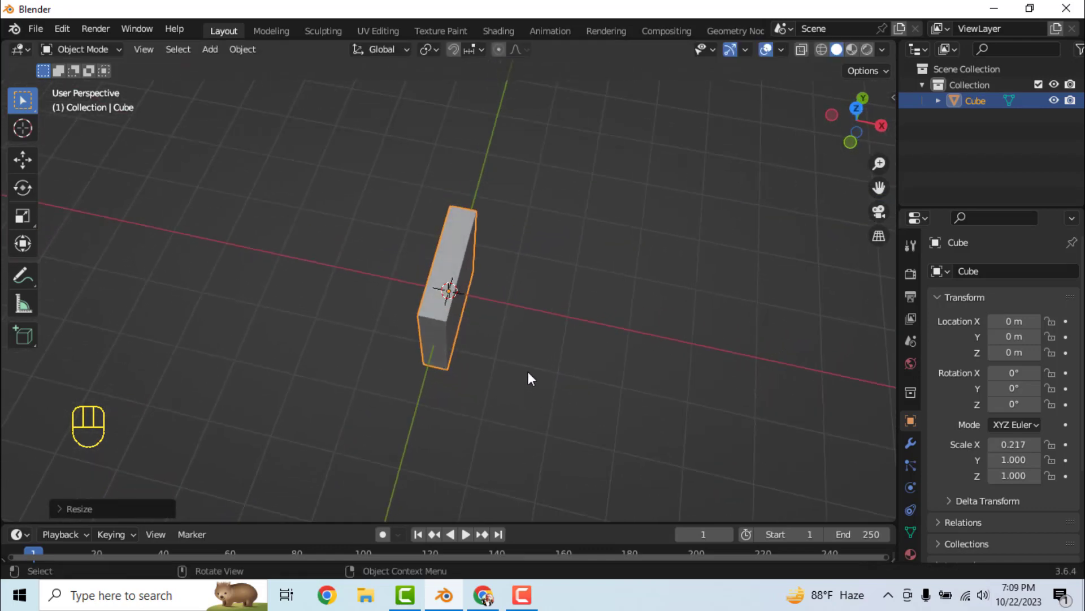
Thin the slab further along the X axis to an X scale of about 0.157.
{"action": "key", "text": "s"}
{"action": "key", "text": "x"}
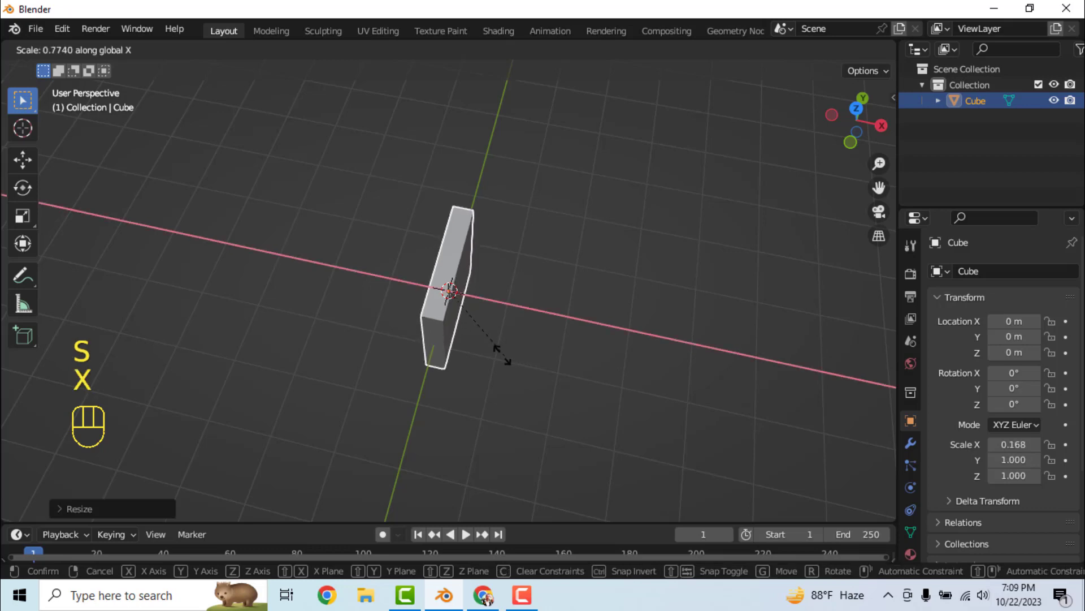
{"action": "left_click", "coordinate": [499, 353]}
{"action": "middle_click_drag", "start_coordinate": [518, 358], "coordinate": [416, 296]}
{"action": "key", "text": "x"}
{"action": "key", "text": "Escape"}
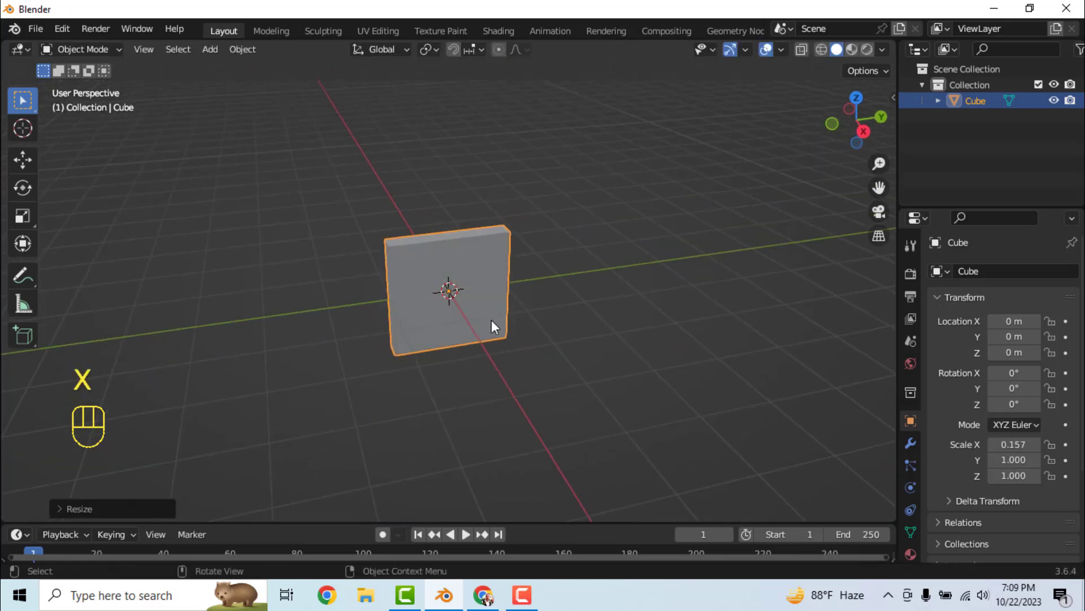
Narrow the slab along Y to a scale of about 0.833 and stretch it along Z to about 3.31.
{"action": "key", "text": "s"}
{"action": "key", "text": "y"}
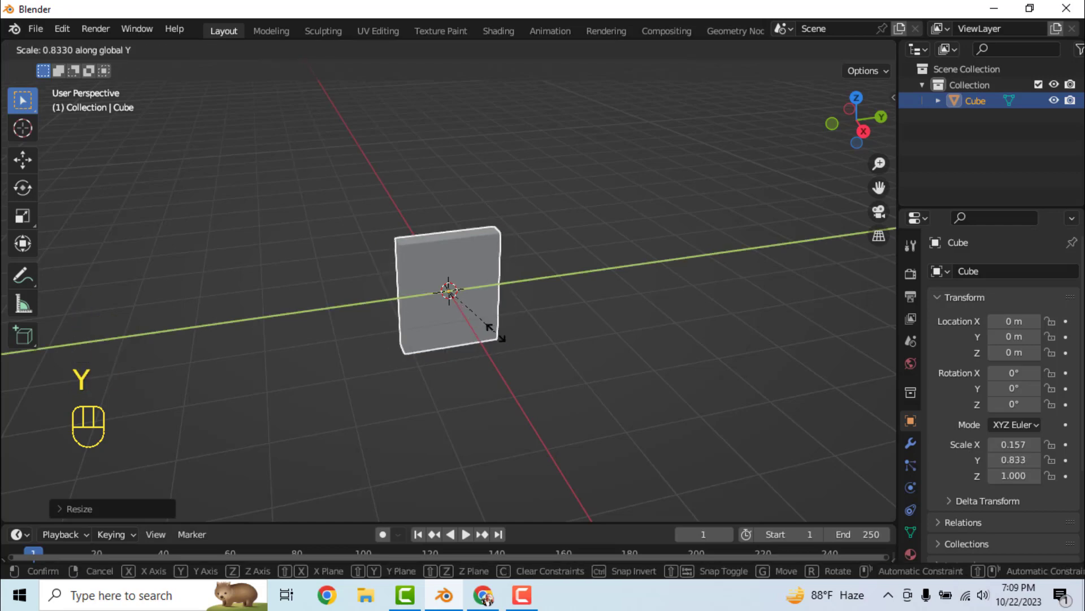
{"action": "left_click", "coordinate": [496, 333]}
{"action": "key", "text": "s"}
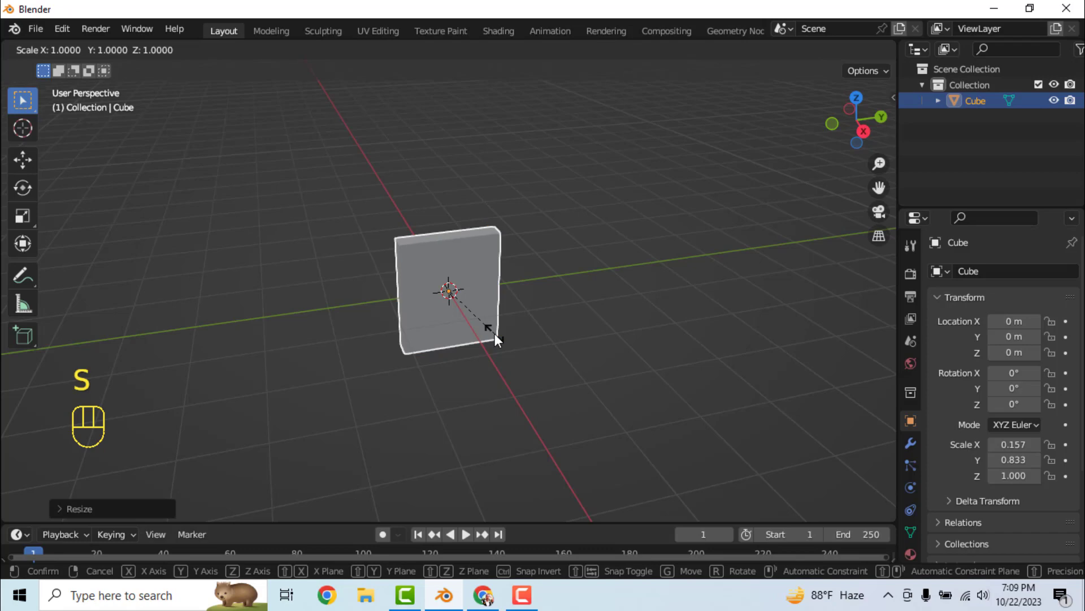
{"action": "key", "text": "z"}
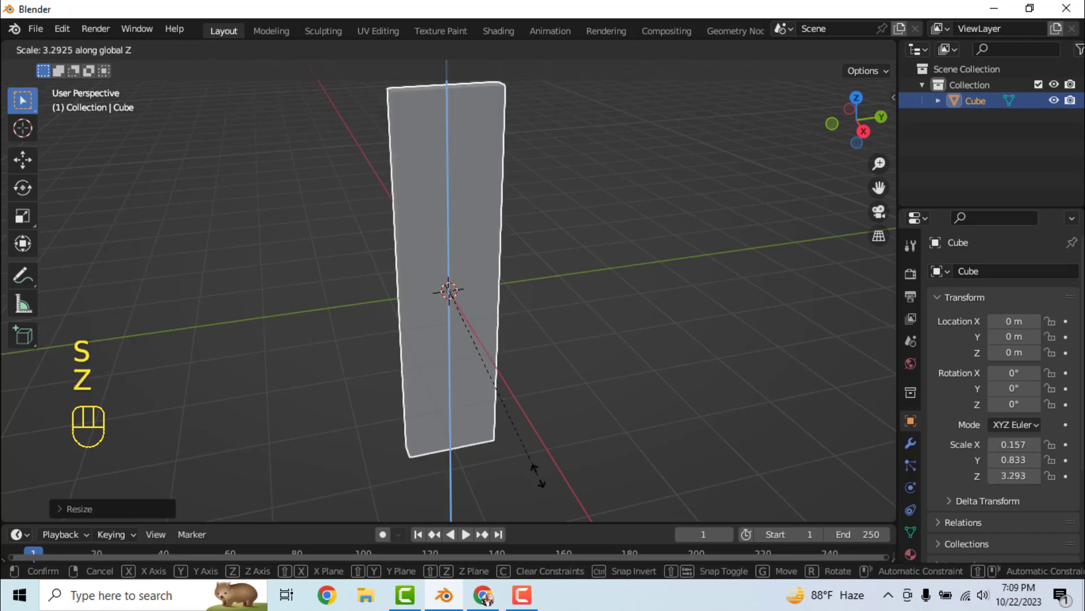
{"action": "left_click", "coordinate": [538, 478]}
{"action": "middle_click_drag", "start_coordinate": [528, 291], "coordinate": [540, 355]}
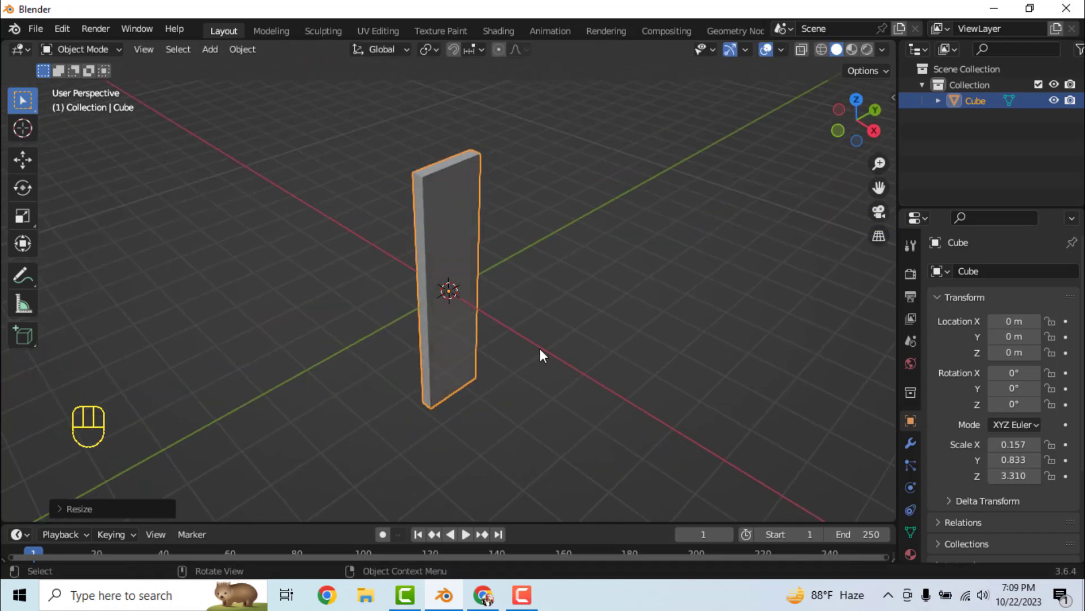
{"action": "key", "text": "z"}
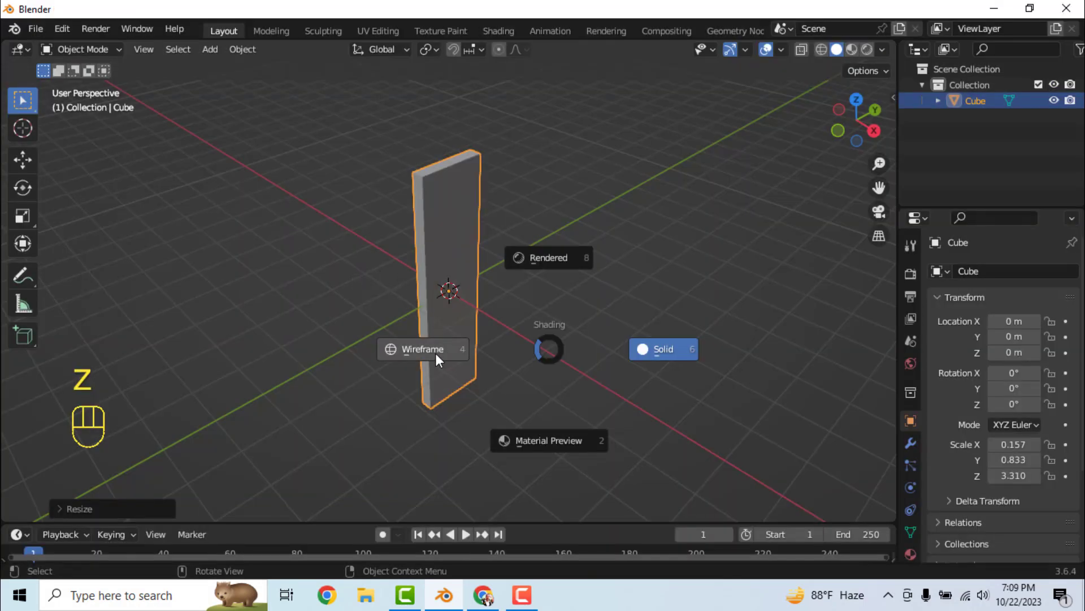
{"action": "left_click", "coordinate": [436, 354]}
{"action": "key", "text": "s"}
{"action": "key", "text": "Escape"}
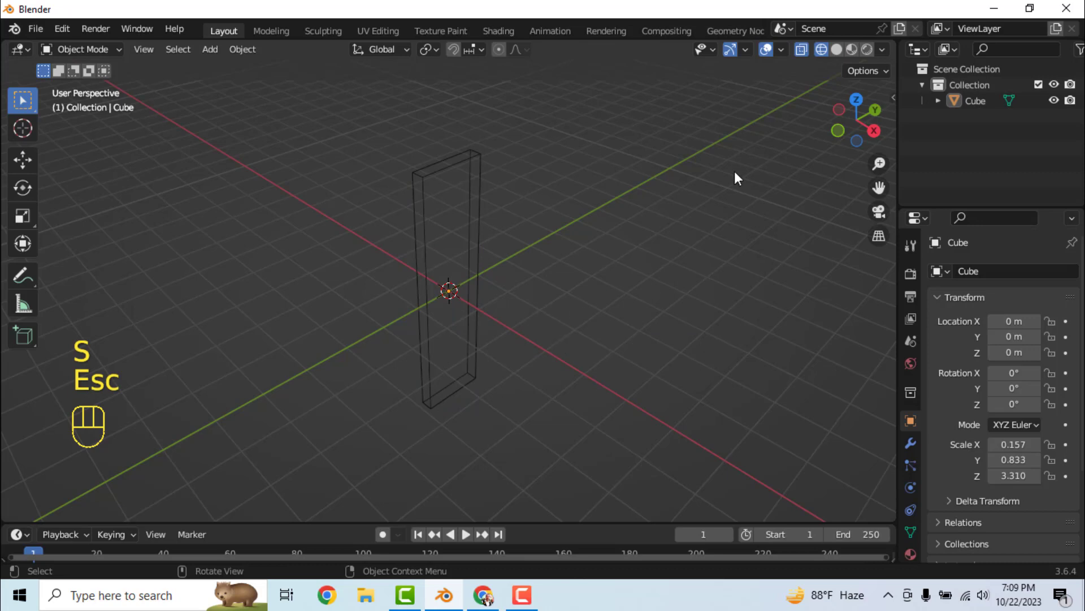
{"action": "left_click", "coordinate": [837, 49]}
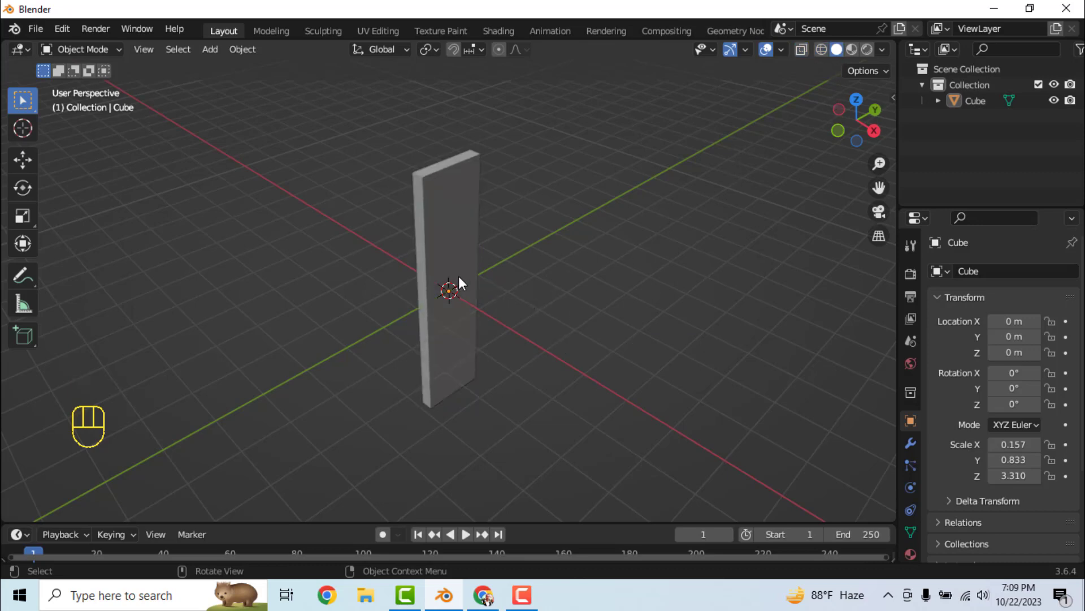
Stretch the upright slab further along the Z axis to a Z scale of about 4.829.
{"action": "left_click", "coordinate": [451, 234]}
{"action": "key", "text": "s"}
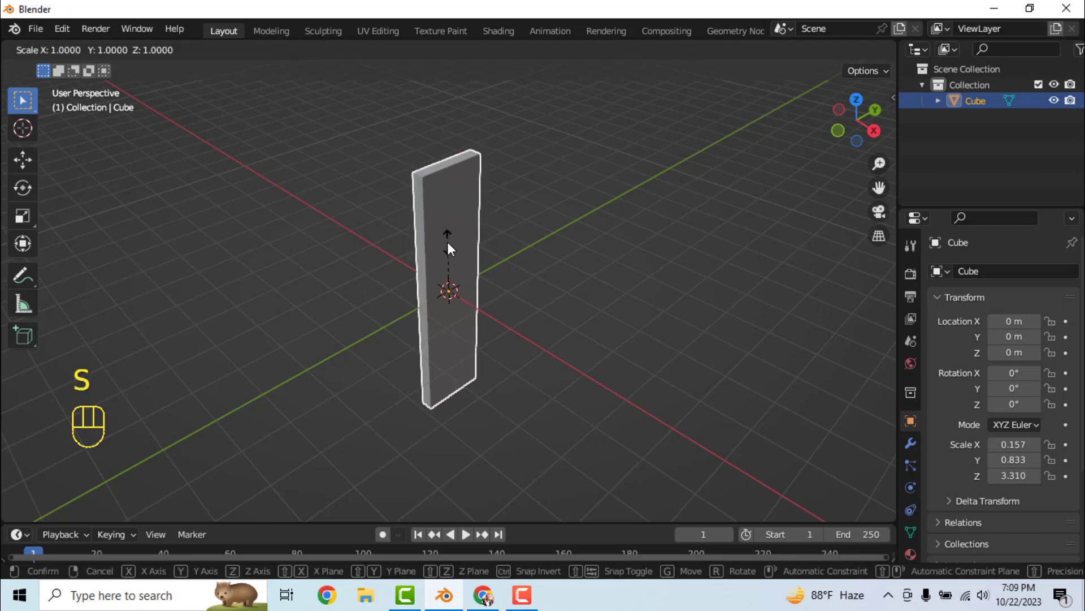
{"action": "key", "text": "z"}
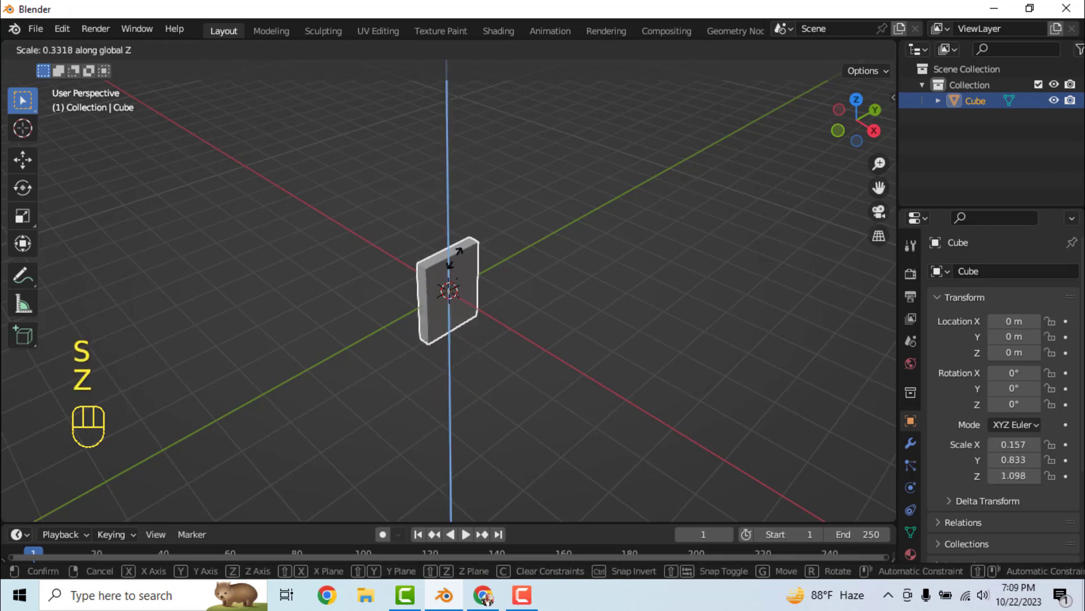
{"action": "left_click", "coordinate": [447, 221]}
{"action": "middle_click_drag", "start_coordinate": [533, 323], "coordinate": [503, 299]}
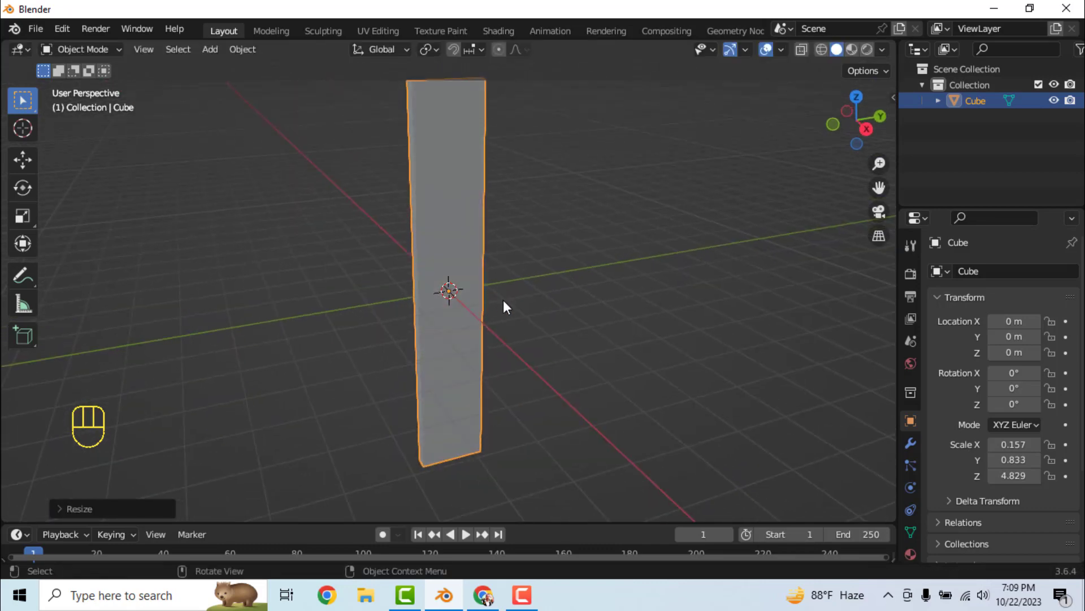
Rotate the slab about the global X axis with the angle set to 90° so it lies lengthwise along Y.
{"action": "left_click", "coordinate": [25, 164]}
{"action": "left_click", "coordinate": [23, 187]}
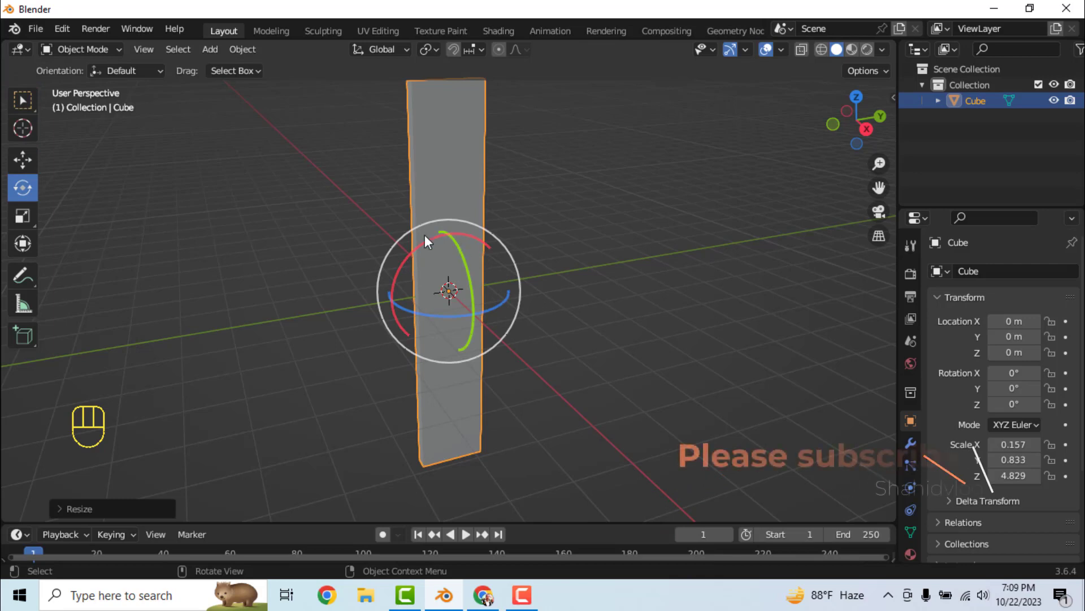
{"action": "left_click_drag", "start_coordinate": [424, 242], "coordinate": [523, 256]}
{"action": "left_click", "coordinate": [113, 509]}
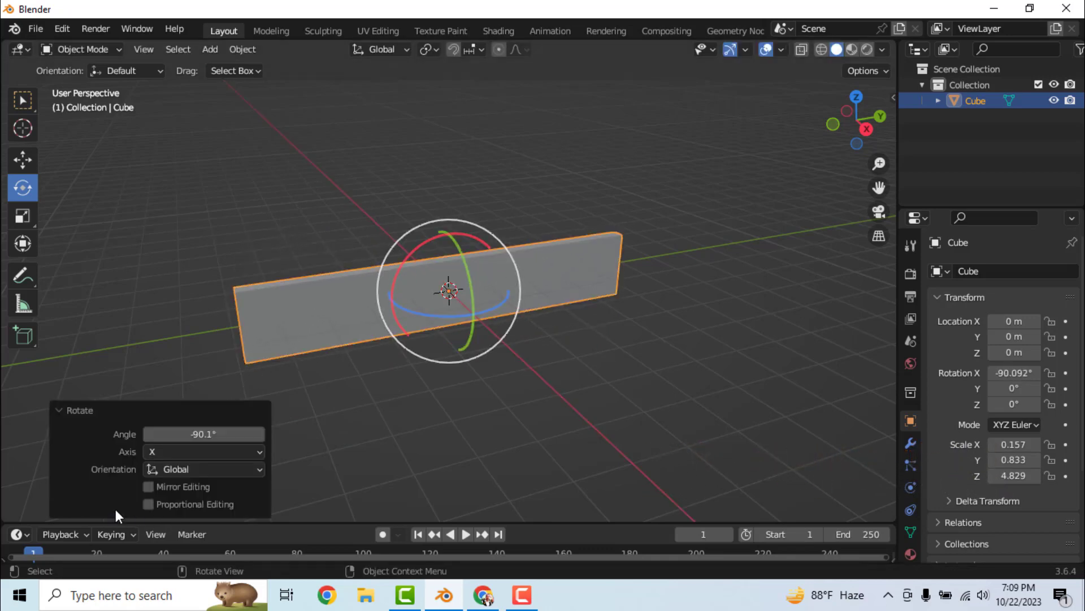
{"action": "left_click", "coordinate": [218, 433]}
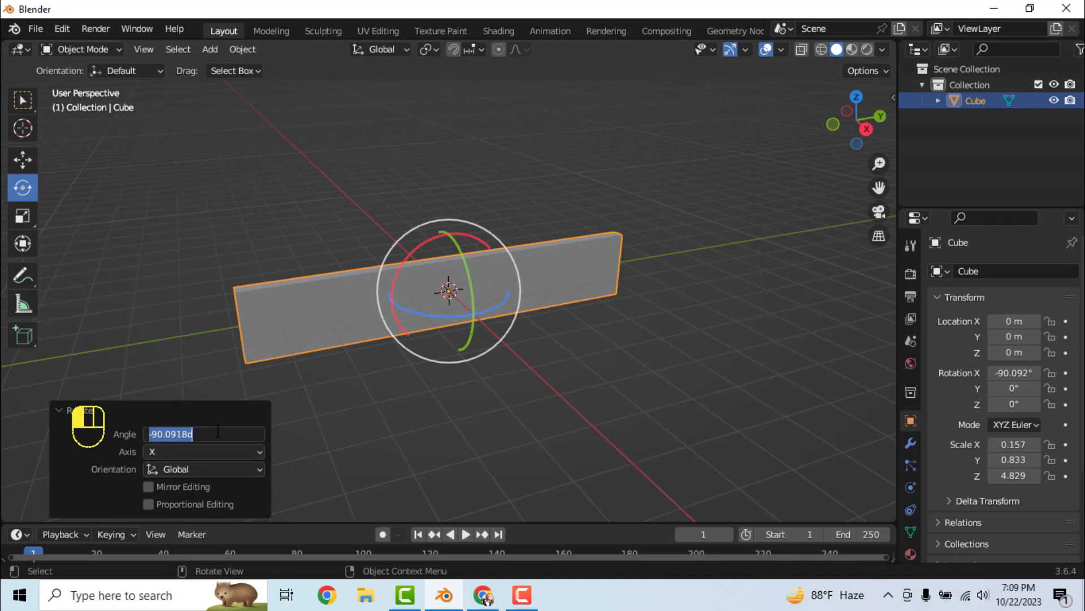
{"action": "type", "text": "90"}
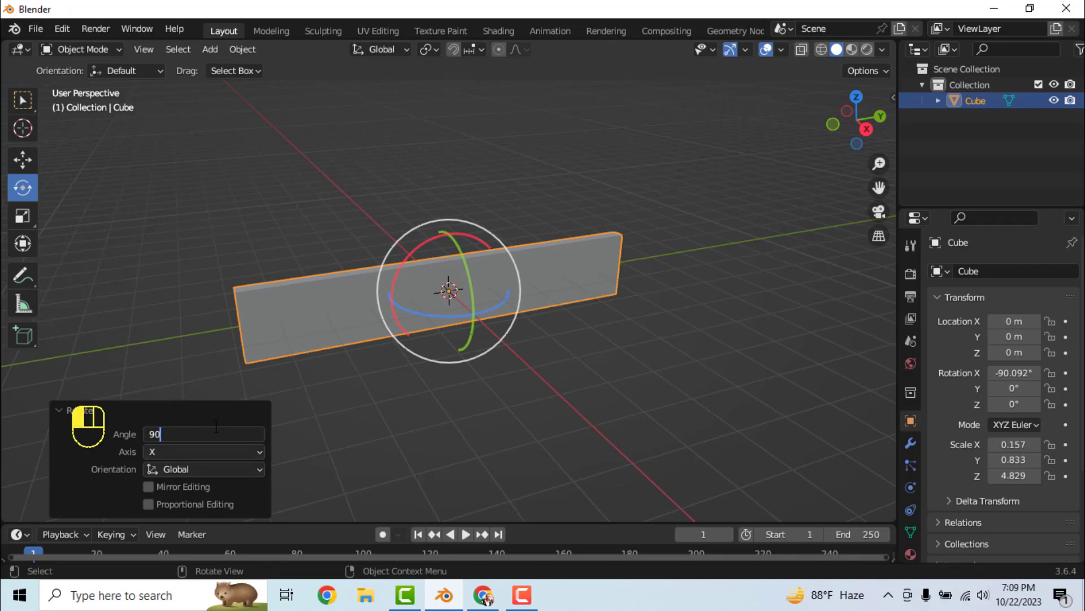
{"action": "key", "text": "Return"}
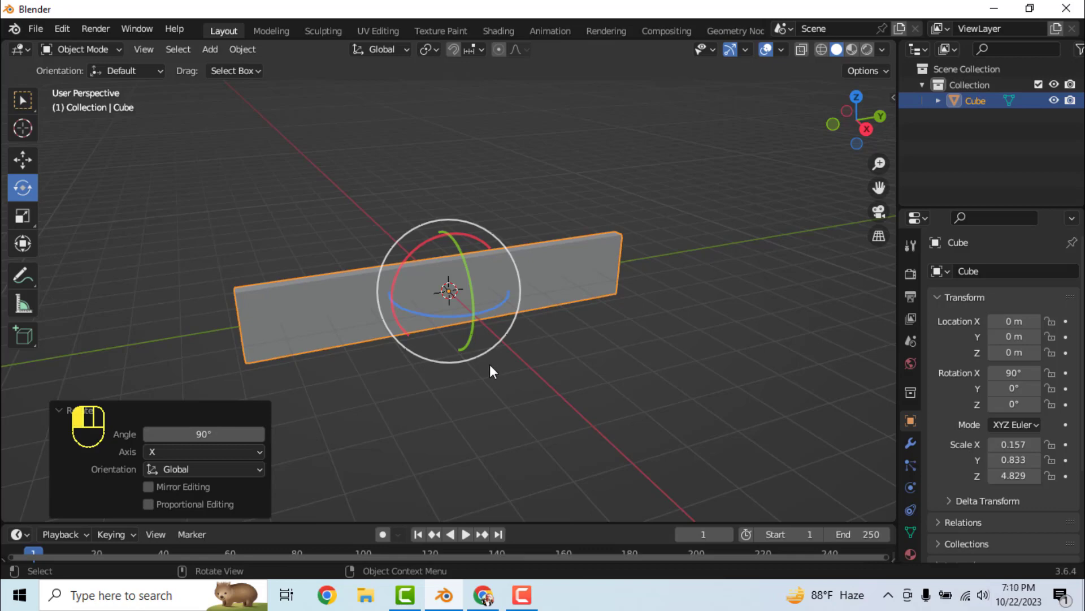
{"action": "left_click", "coordinate": [486, 384]}
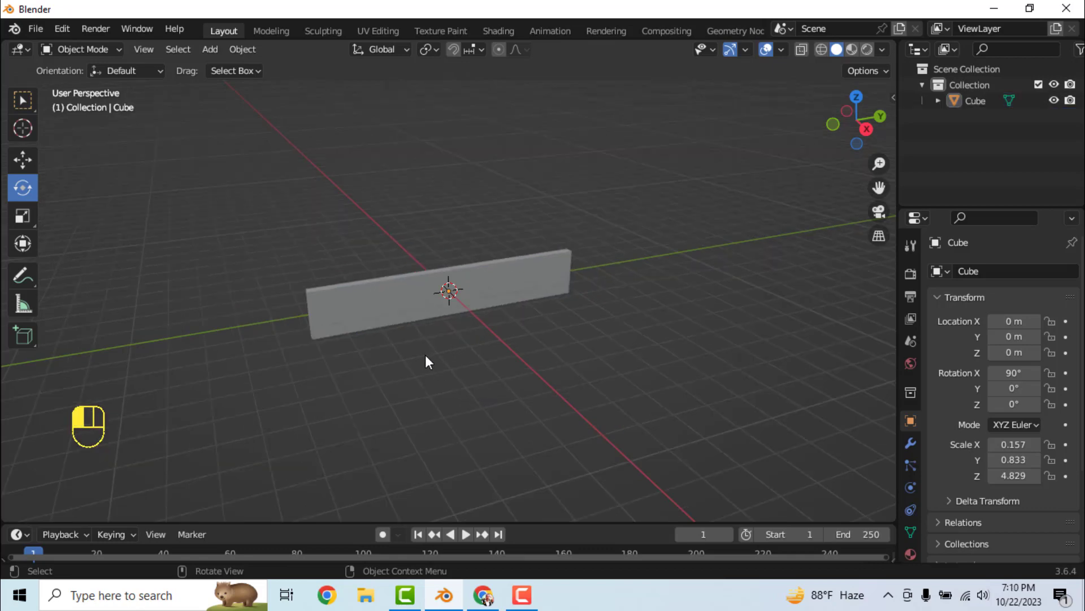
View the plank from the front, and switch to the left orthographic view.
{"action": "middle_click_drag", "start_coordinate": [496, 368], "coordinate": [451, 337]}
{"action": "middle_click_drag", "start_coordinate": [440, 287], "coordinate": [409, 341]}
{"action": "key", "text": "grave"}
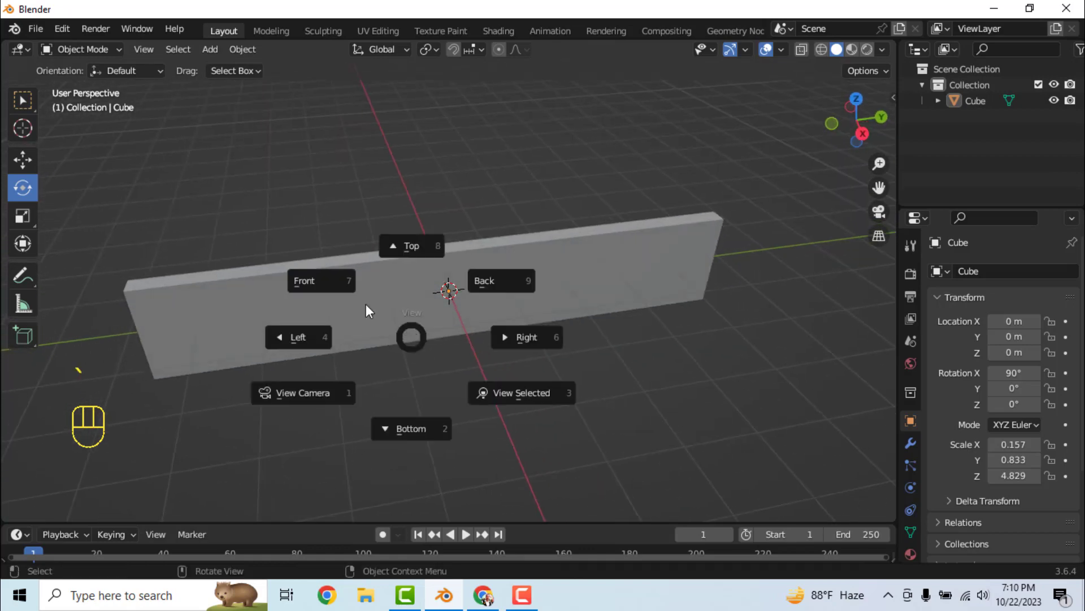
{"action": "left_click", "coordinate": [337, 280]}
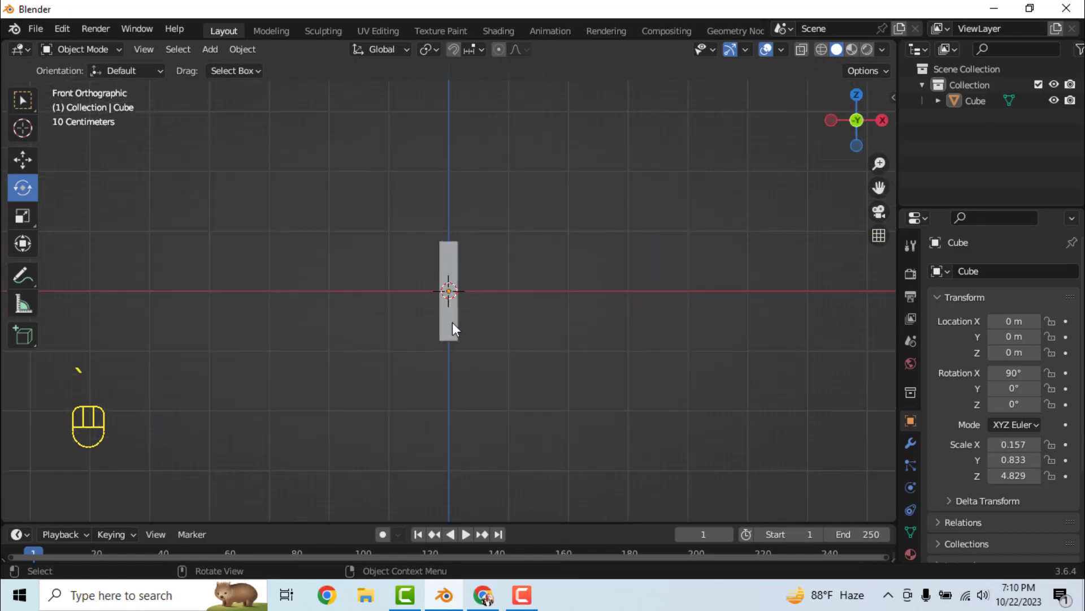
{"action": "key", "text": "grave"}
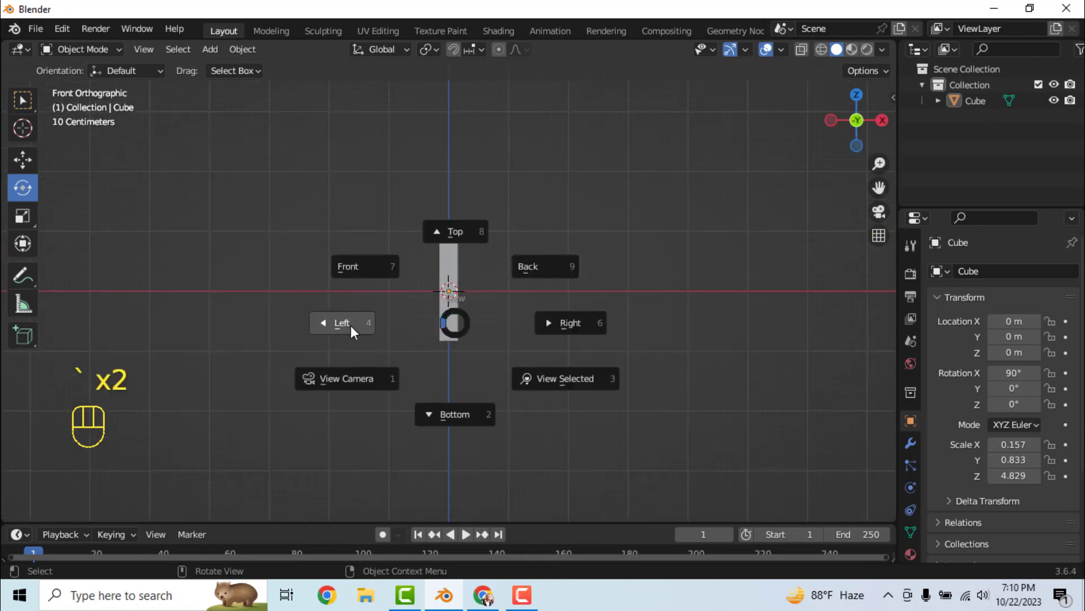
{"action": "left_click", "coordinate": [351, 325]}
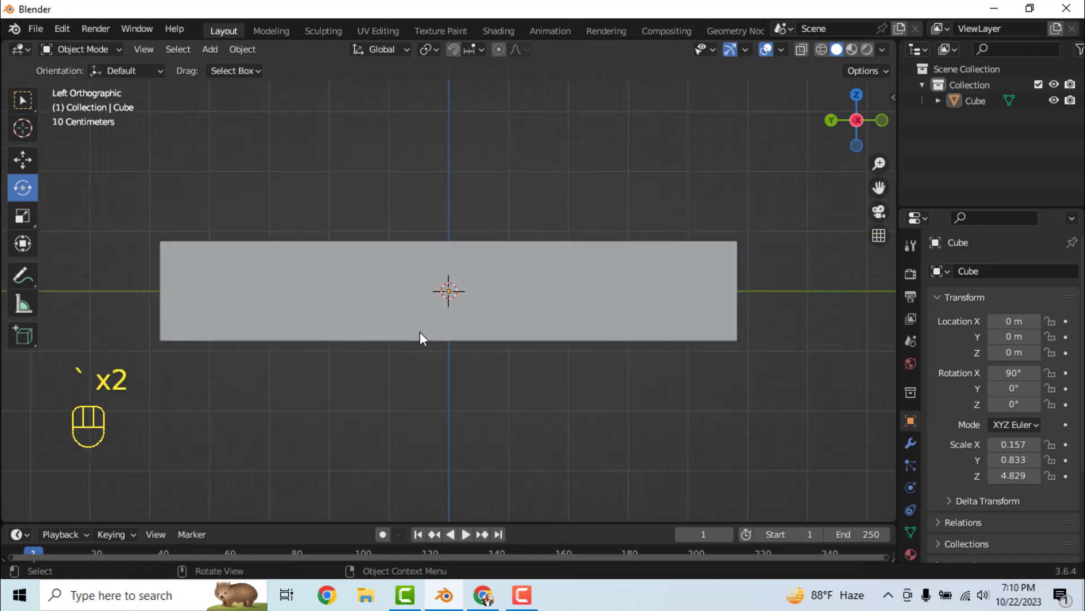
Raise the plank along the global Z axis by about 0.93 m so its underside sits near the ground plane.
{"action": "left_click", "coordinate": [484, 318]}
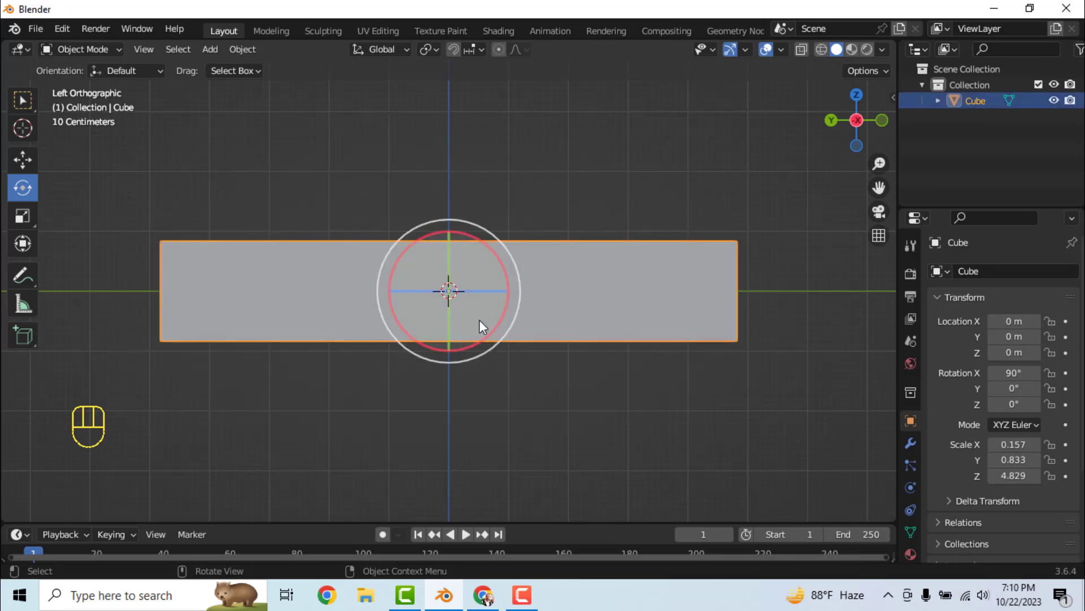
{"action": "left_click", "coordinate": [22, 99]}
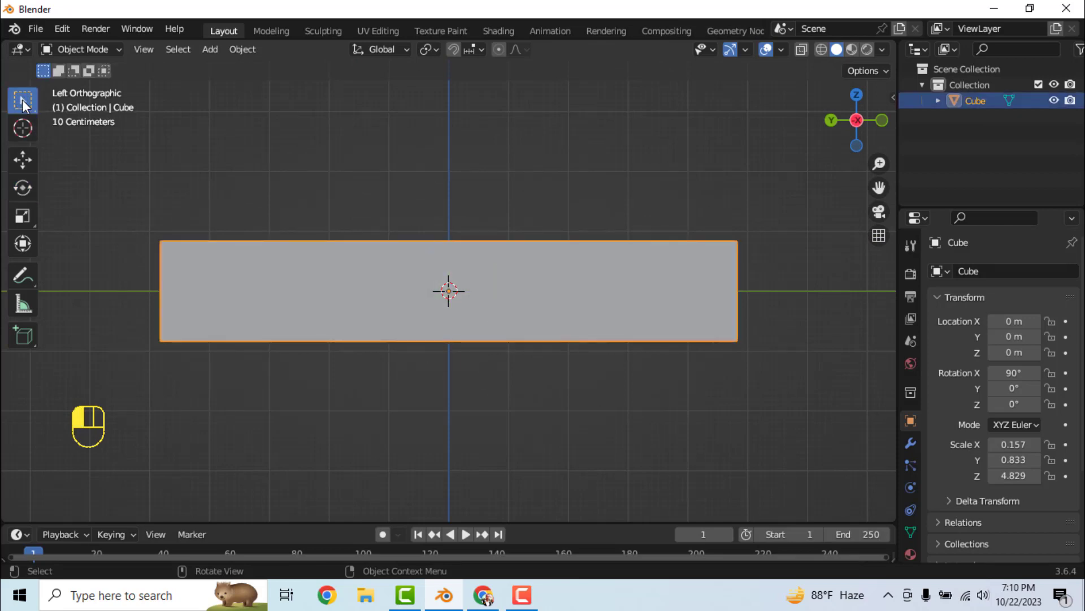
{"action": "key", "text": "g"}
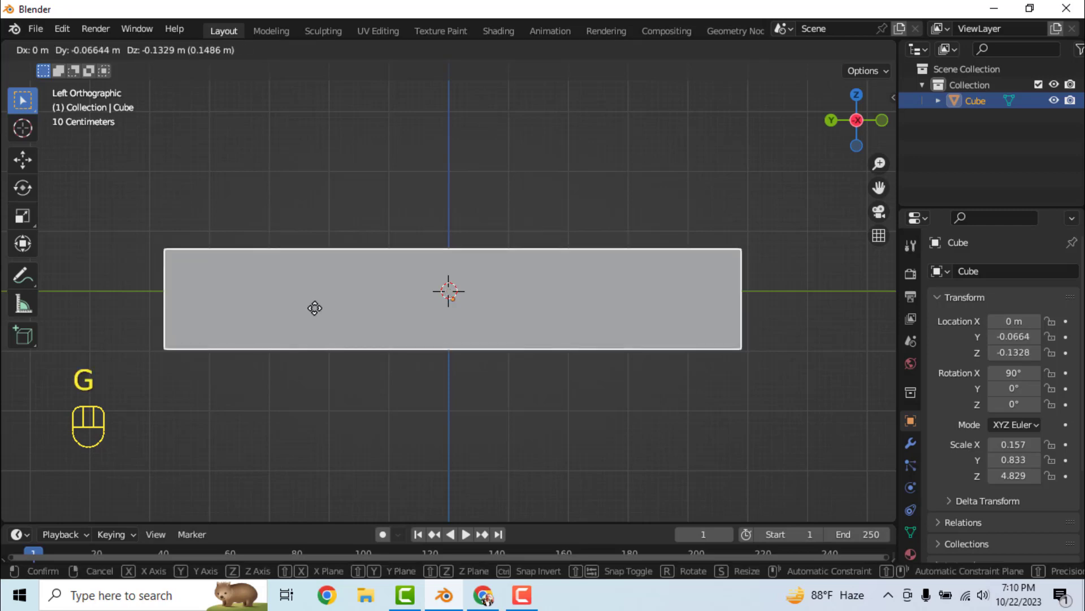
{"action": "key", "text": "z"}
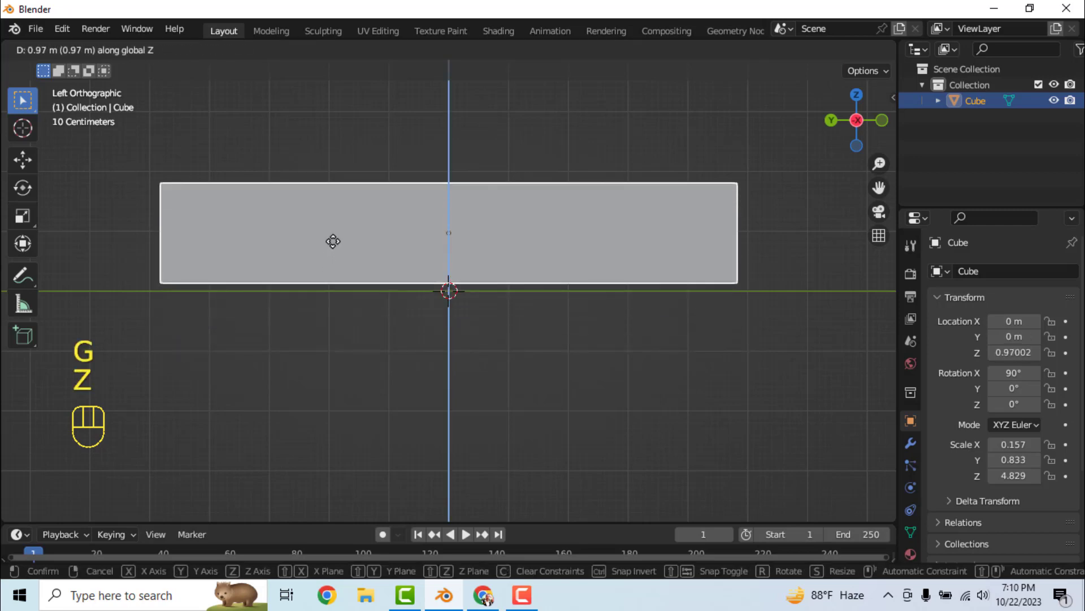
{"action": "left_click", "coordinate": [389, 294]}
{"action": "middle_click_drag", "start_coordinate": [524, 391], "coordinate": [528, 381]}
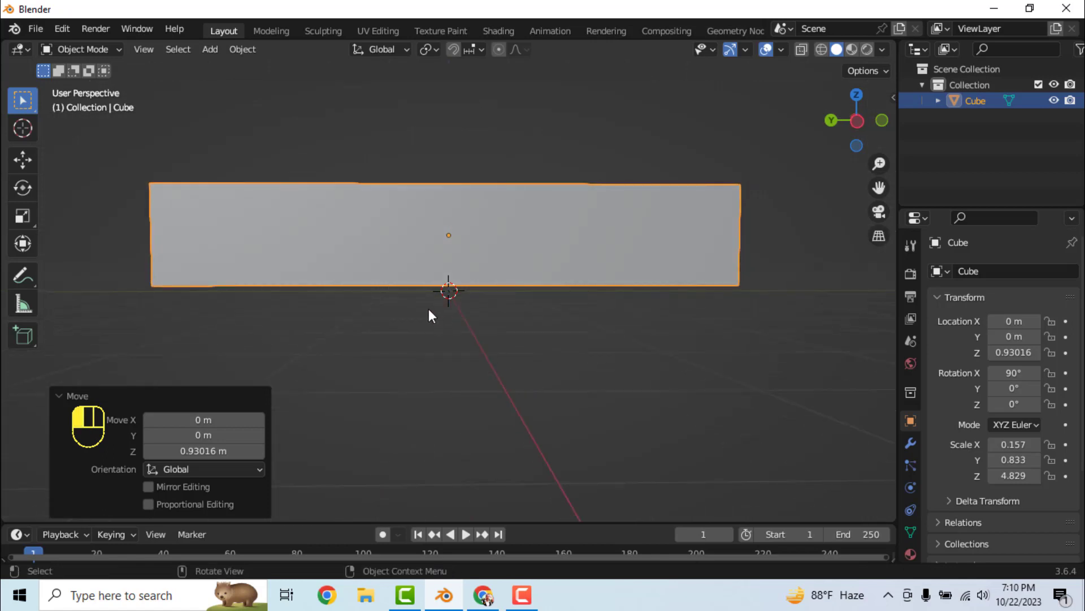
{"action": "key", "text": "Escape"}
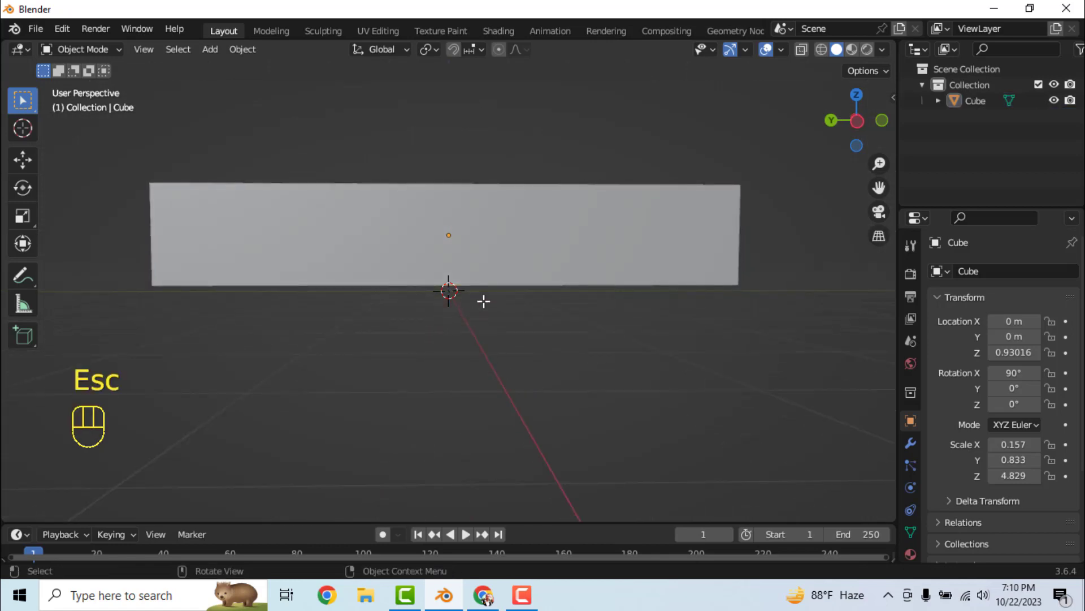
In Edit Mode, add one vertical loop cut across the plank and slide it toward the -Y end with a factor of about -0.576.
{"action": "key", "text": "Tab"}
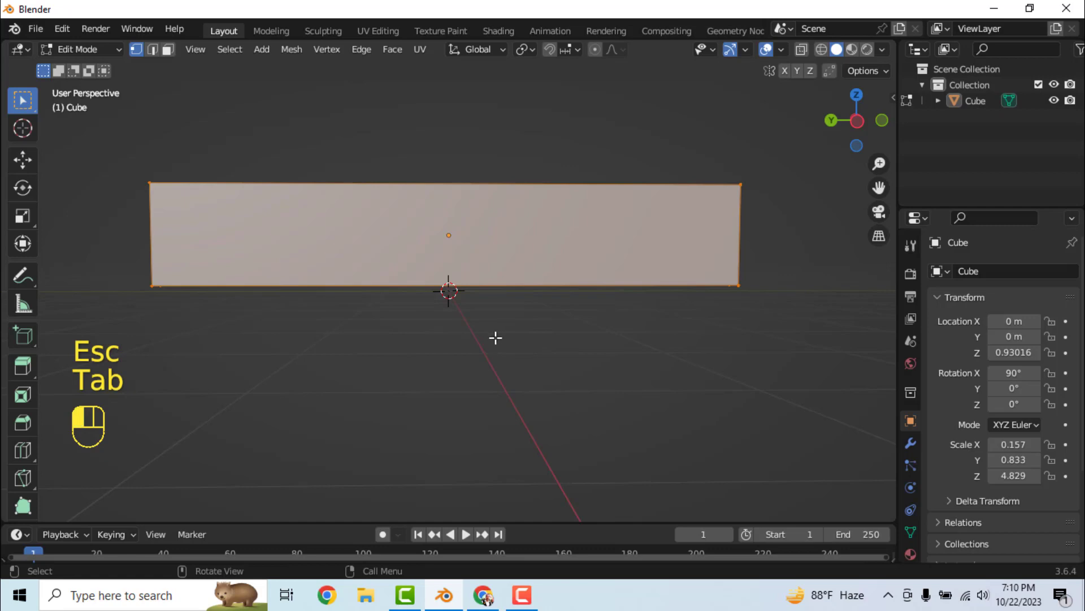
{"action": "left_click_drag", "start_coordinate": [494, 337], "coordinate": [499, 337]}
{"action": "middle_click_drag", "start_coordinate": [500, 337], "coordinate": [486, 355]}
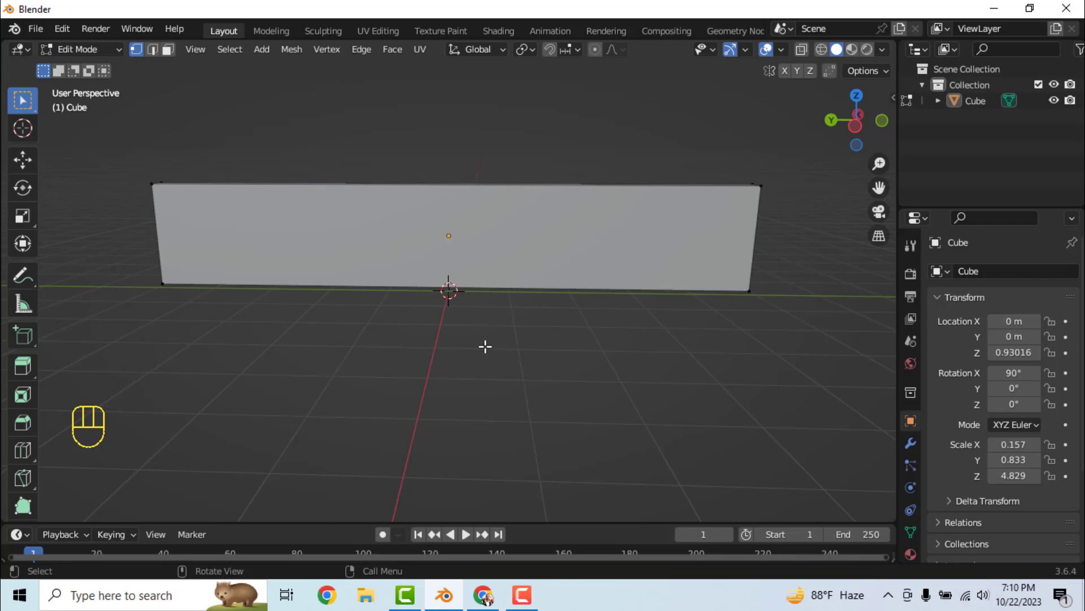
{"action": "key", "text": "ctrl+r"}
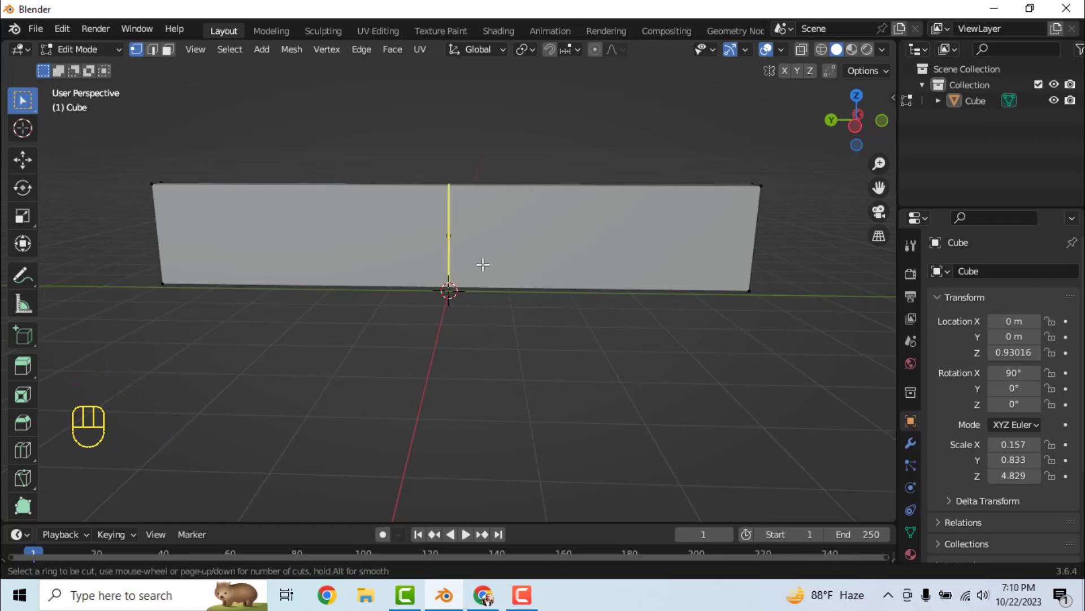
{"action": "left_click", "coordinate": [483, 264]}
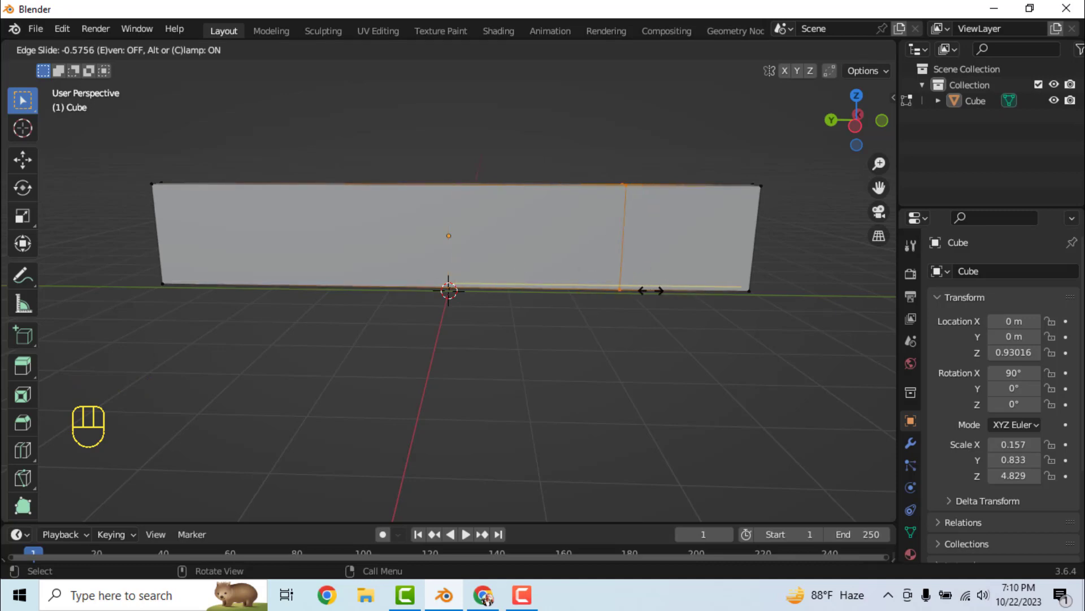
{"action": "left_click", "coordinate": [651, 291]}
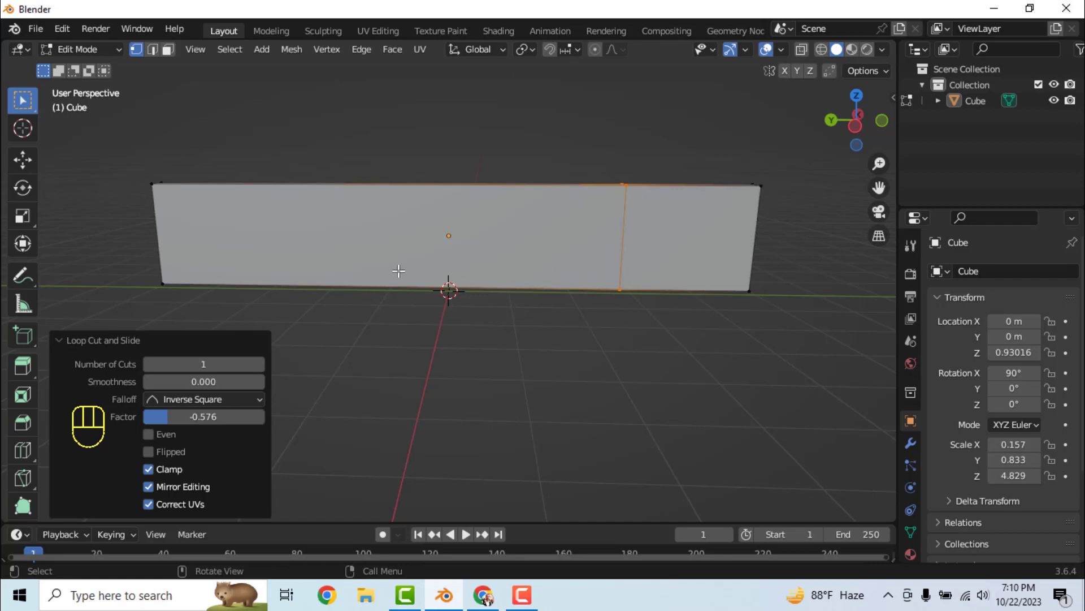
Add a second vertical loop cut on the plank's longer section and slide it close to the +Y end, factor about 0.877.
{"action": "key", "text": "ctrl"}
{"action": "key", "text": "ctrl+r"}
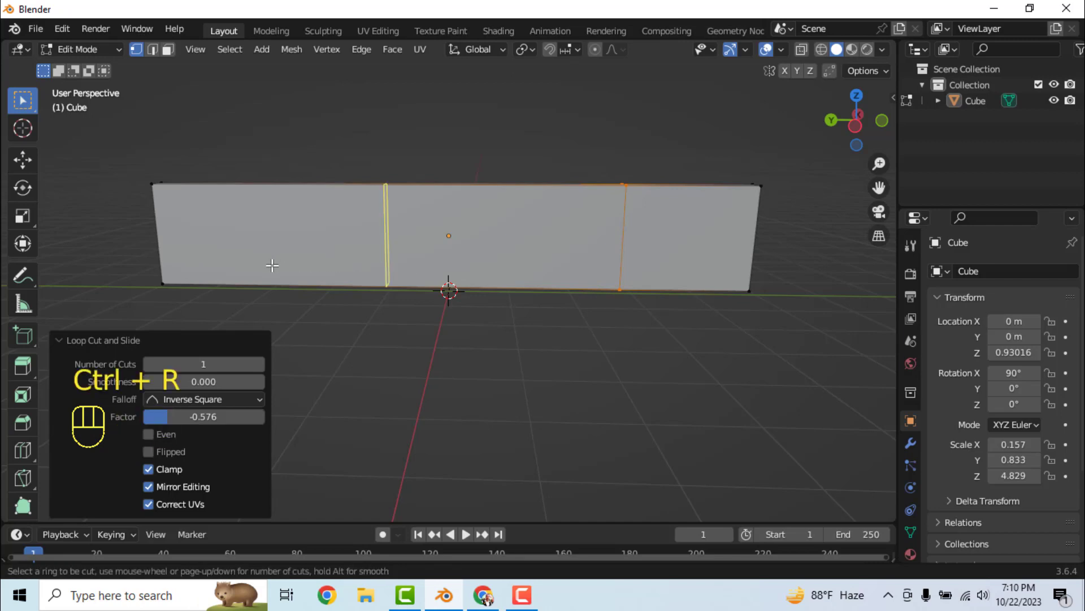
{"action": "left_click", "coordinate": [293, 260]}
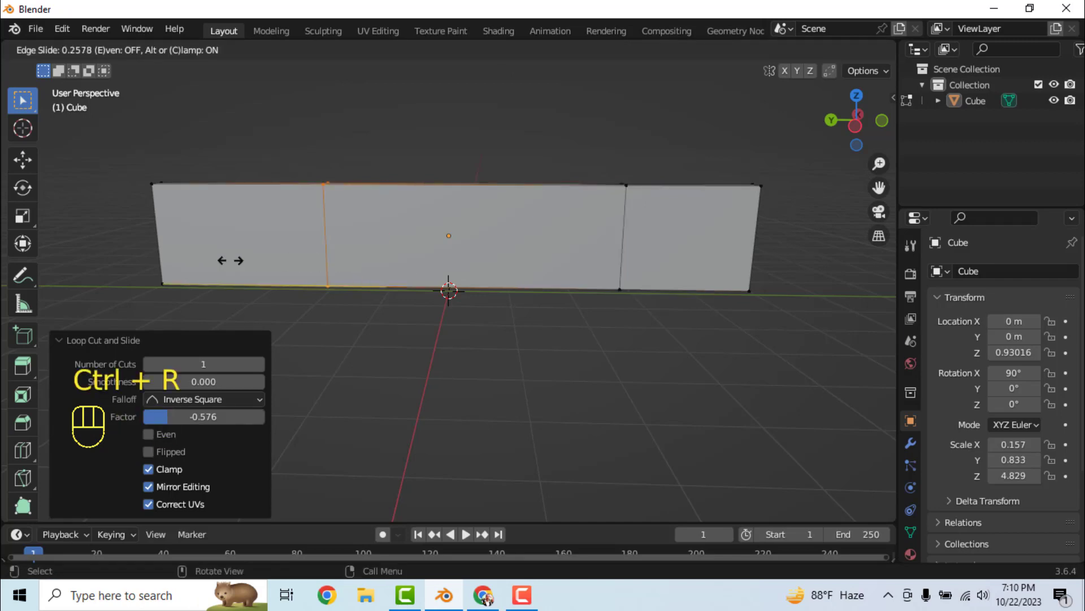
{"action": "left_click", "coordinate": [118, 272]}
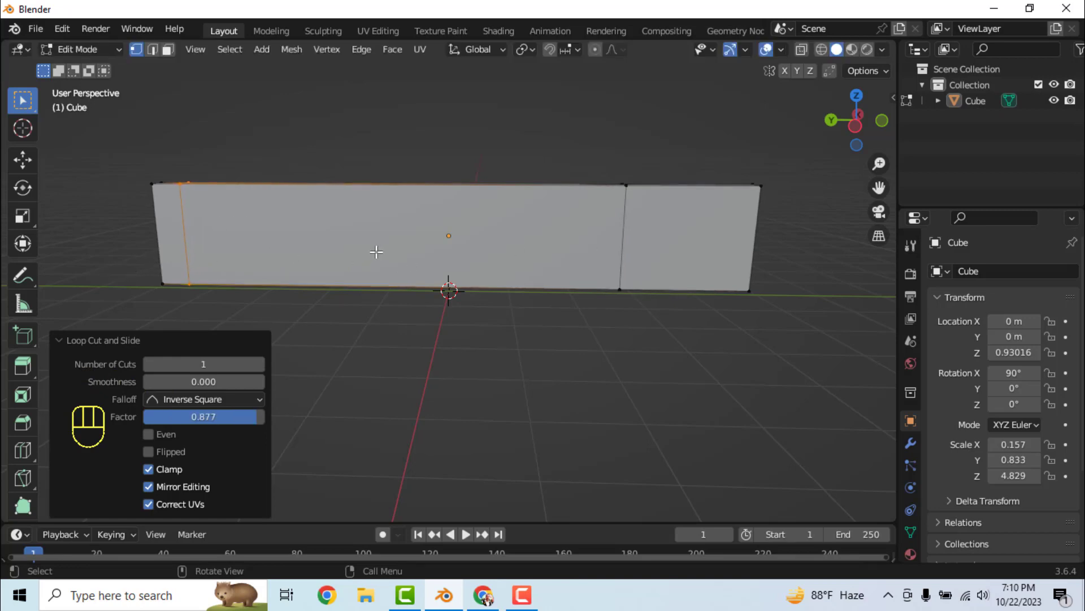
Switch to face selection and select the narrow end face at the plank's -Y end.
{"action": "scroll", "coordinate": [396, 282], "scroll_direction": "down", "scroll_amount": 2}
{"action": "middle_click_drag", "start_coordinate": [548, 349], "coordinate": [607, 350]}
{"action": "scroll", "coordinate": [607, 350], "scroll_direction": "up", "scroll_amount": 1}
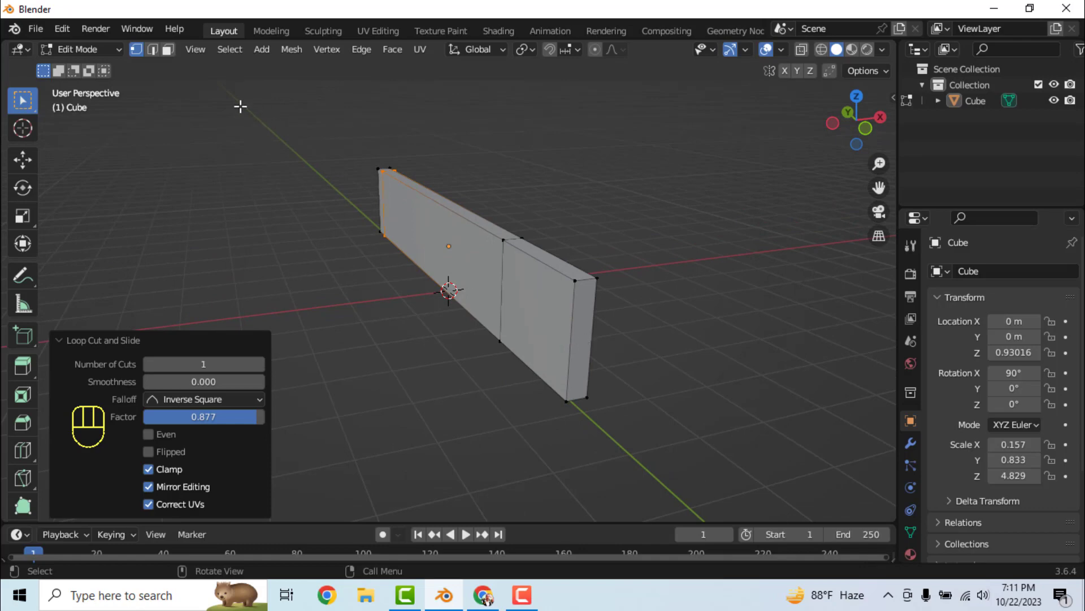
{"action": "left_click", "coordinate": [167, 49]}
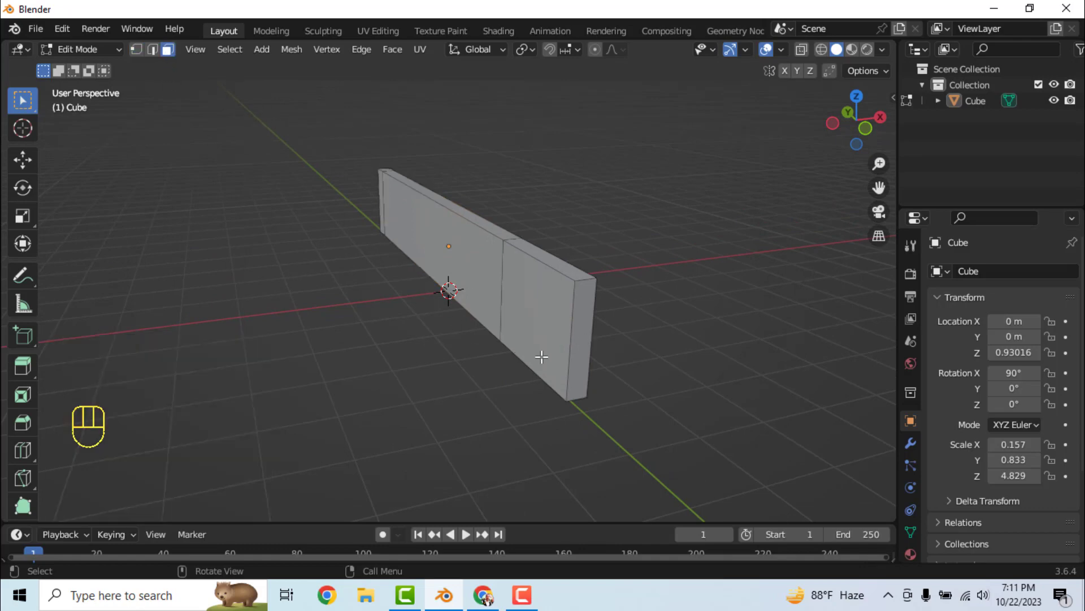
{"action": "left_click", "coordinate": [578, 347]}
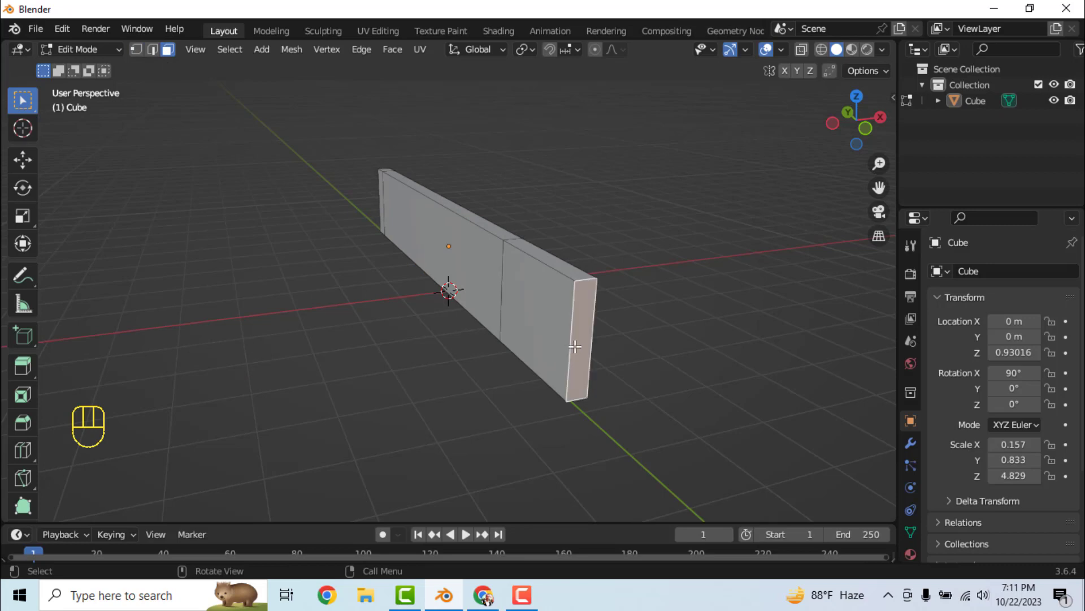
{"action": "key", "text": "s"}
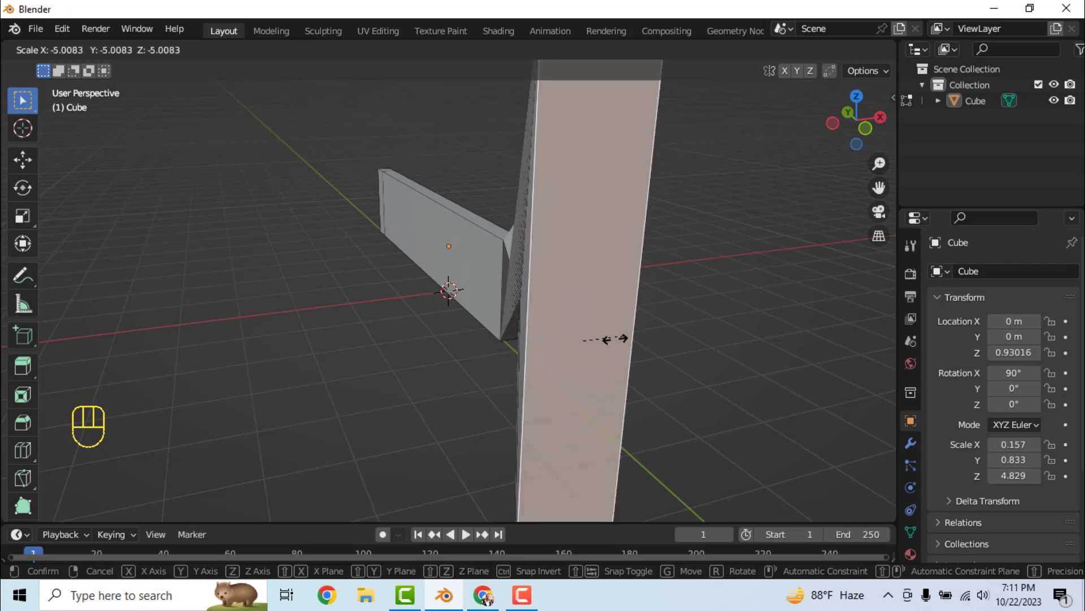
{"action": "key", "text": "Escape"}
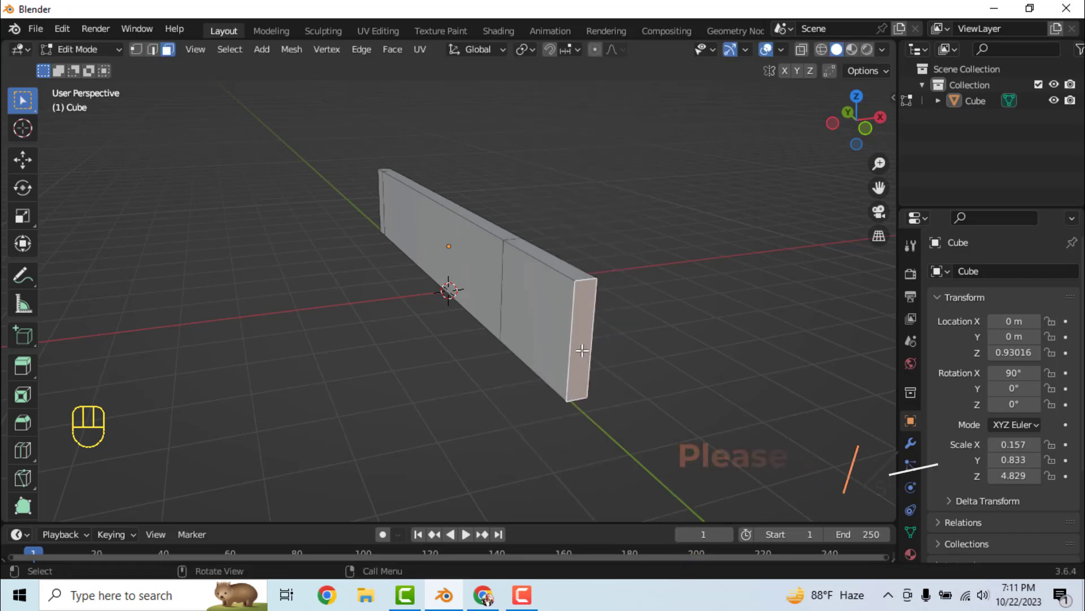
{"action": "key", "text": "Escape"}
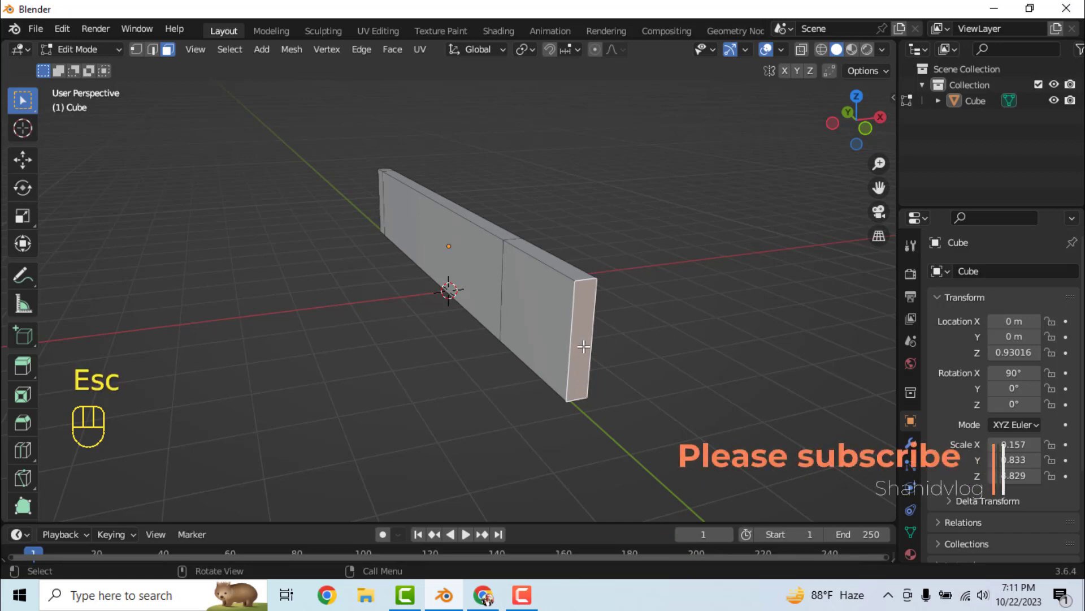
Scale the selected end face along the global X axis by about -0.101 to taper the plank's end to a thin edge.
{"action": "key", "text": "s"}
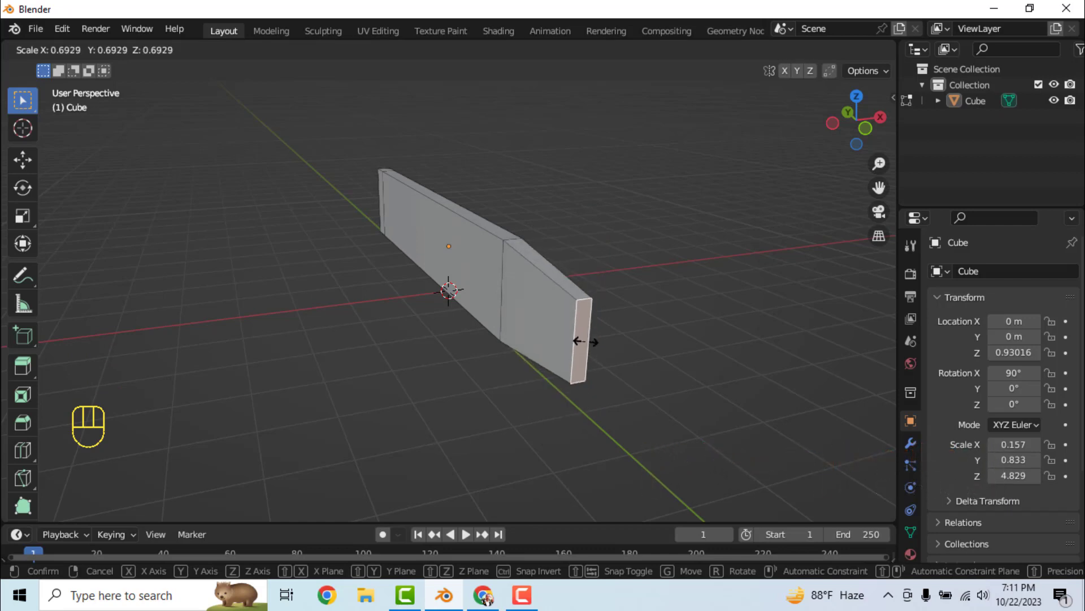
{"action": "key", "text": "x"}
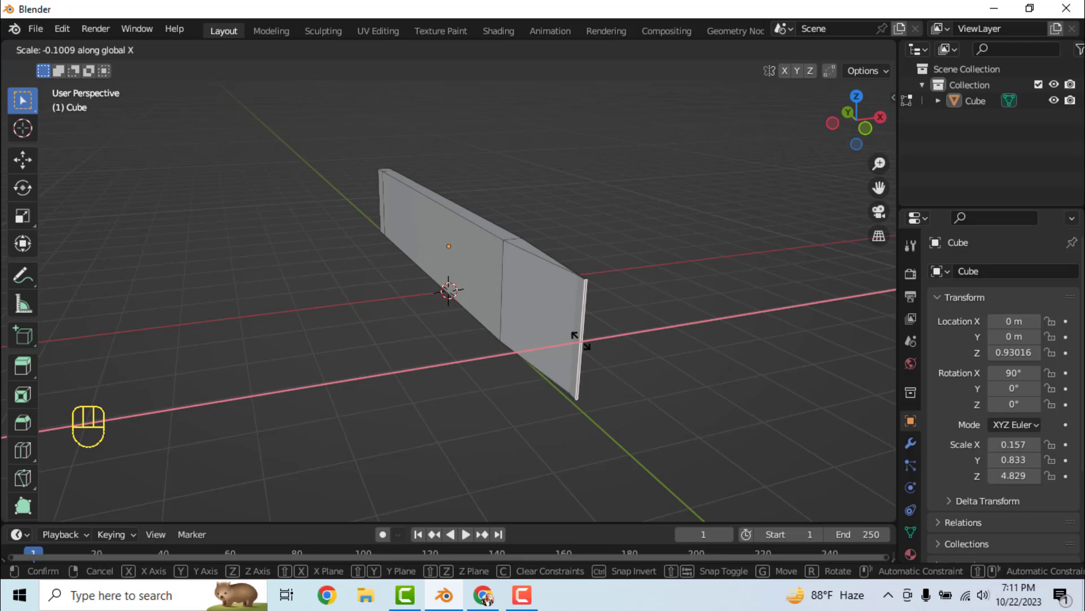
{"action": "left_click", "coordinate": [580, 339]}
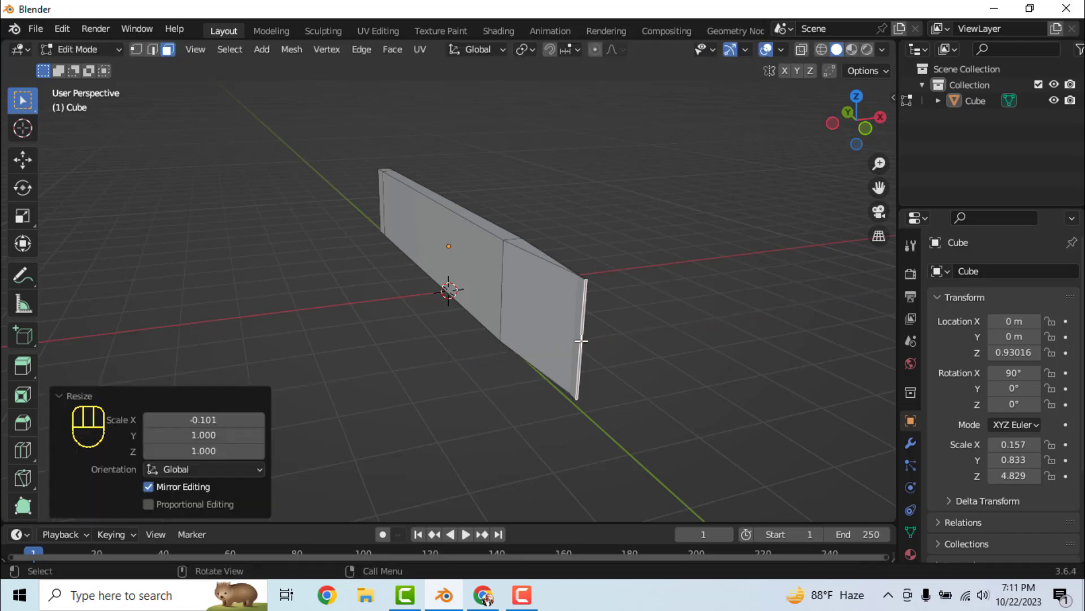
Scale the thin end face along the global Y axis by a factor of about 47.78.
{"action": "key", "text": "s"}
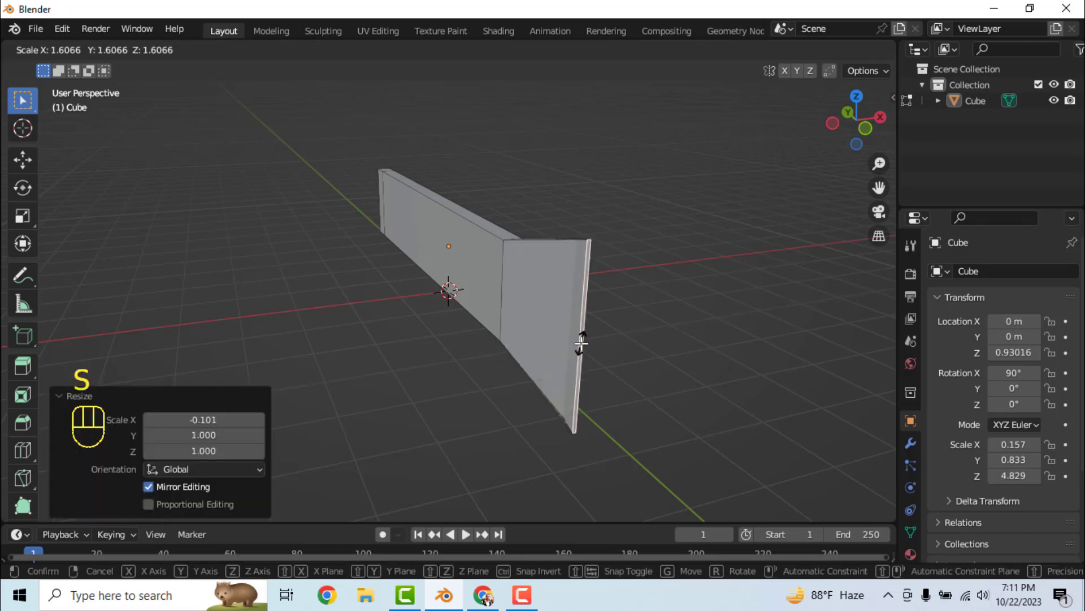
{"action": "key", "text": "y"}
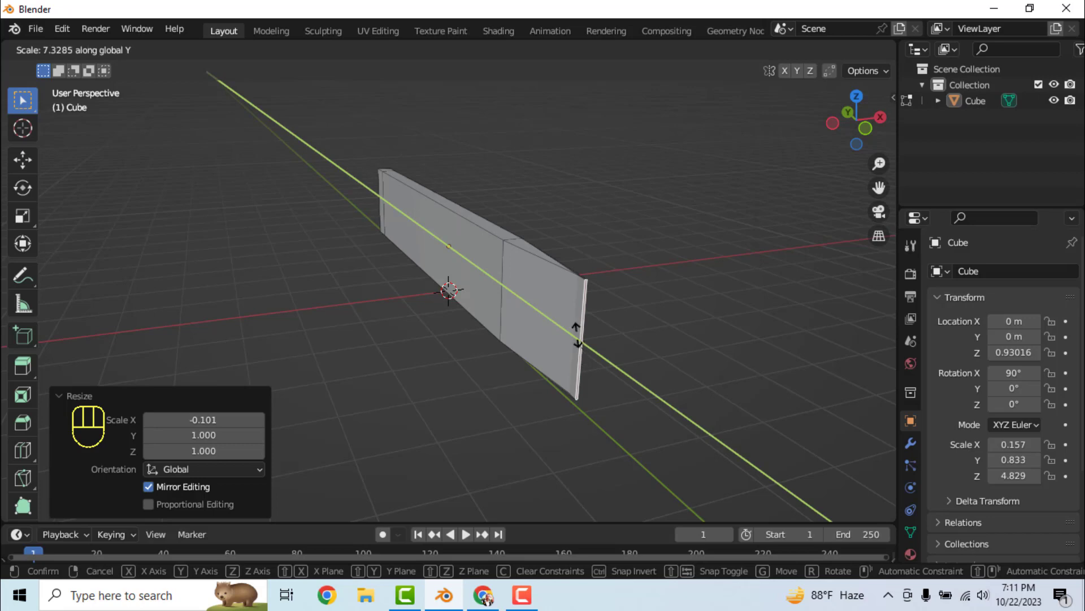
{"action": "key", "text": "y"}
{"action": "key", "text": "y"}
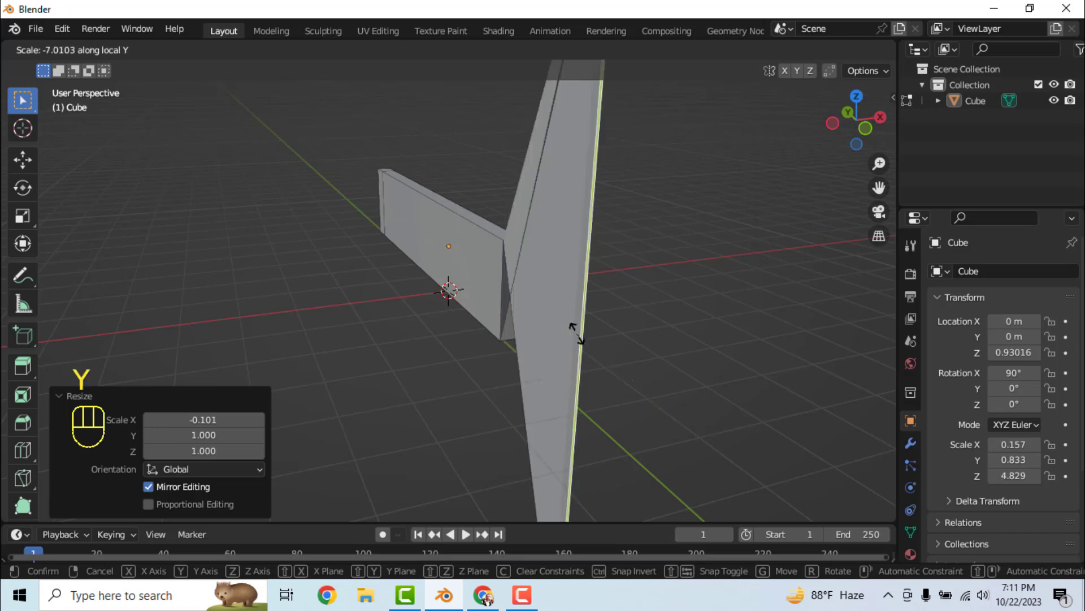
{"action": "key", "text": "y"}
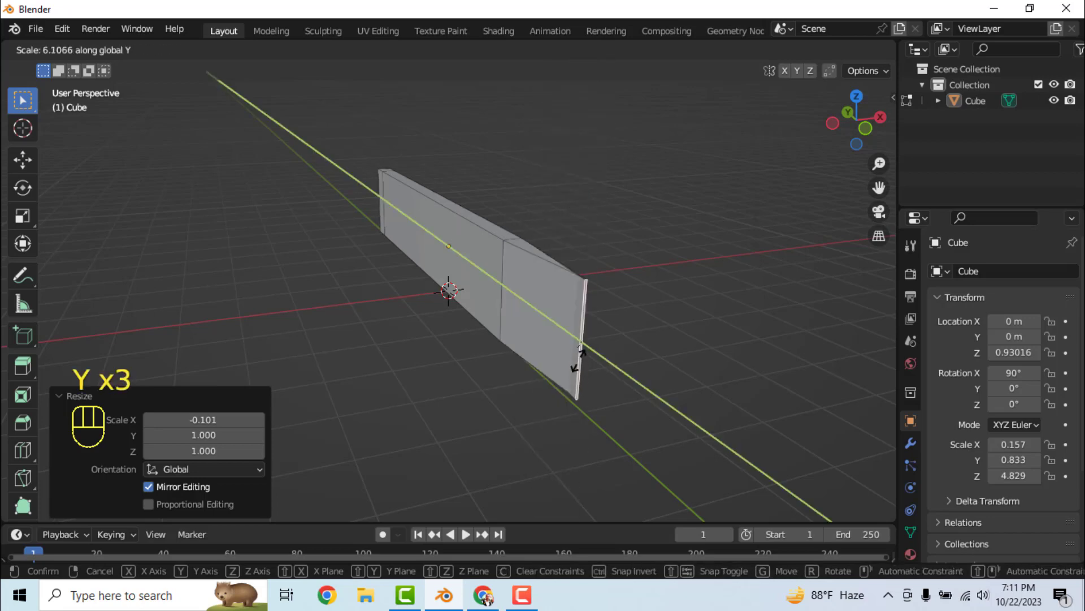
{"action": "left_click", "coordinate": [568, 401]}
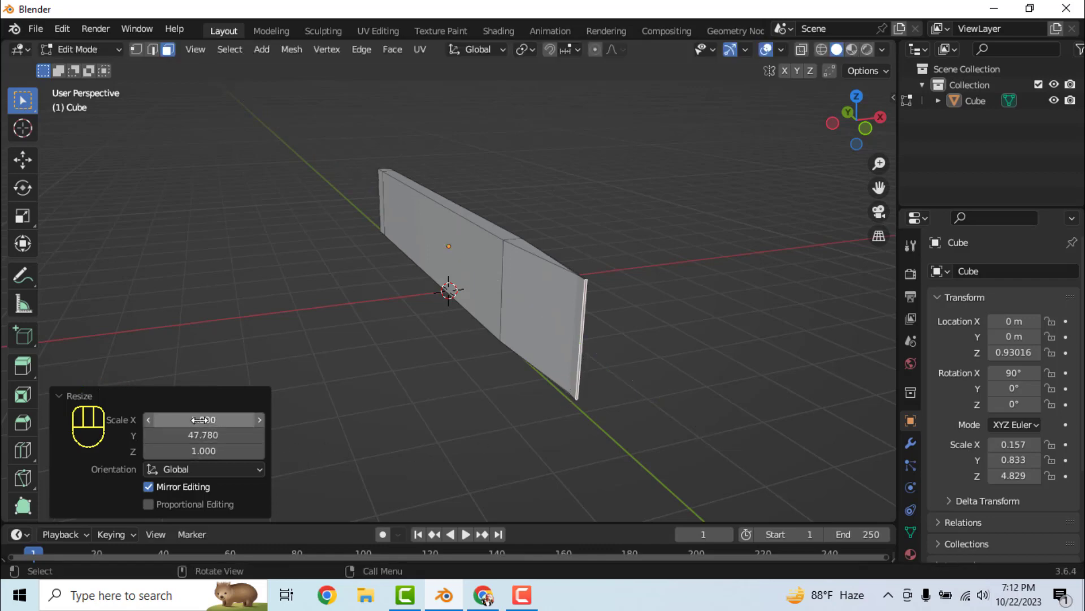
Adjust the end face's resize values to 0.970 for X and 47.750 for Y.
{"action": "left_click", "coordinate": [147, 422]}
{"action": "left_click", "coordinate": [147, 422]}
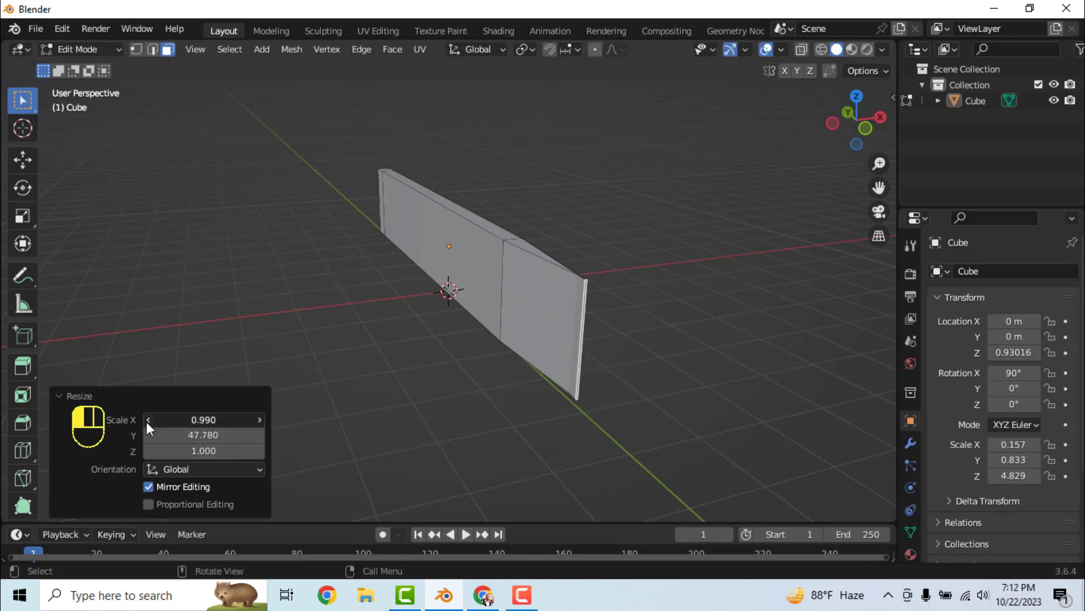
{"action": "left_click", "coordinate": [147, 422]}
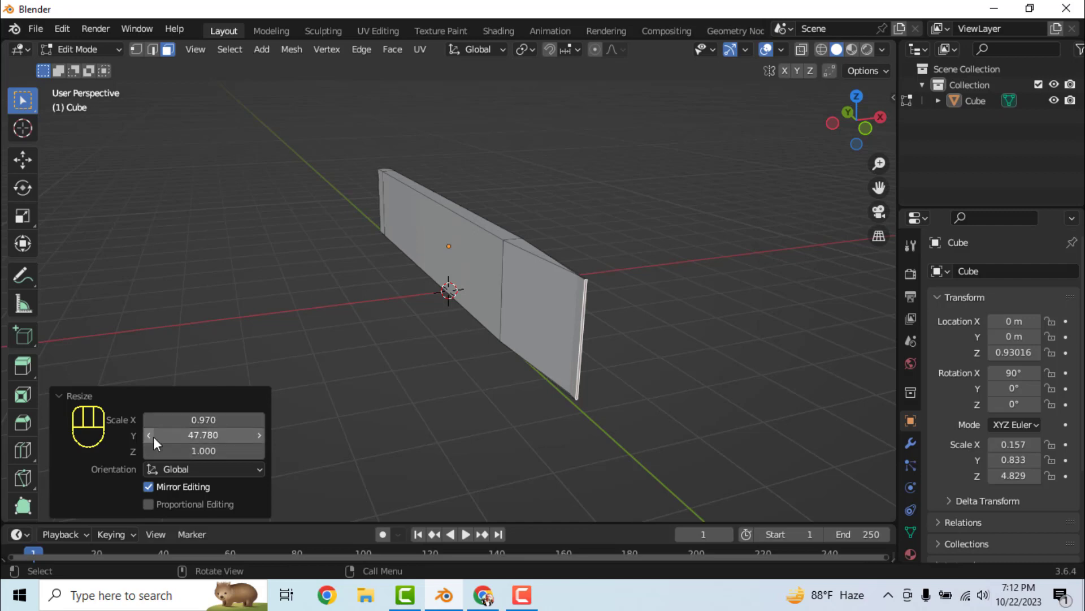
{"action": "left_click", "coordinate": [150, 436]}
{"action": "left_click", "coordinate": [149, 436]}
{"action": "left_click", "coordinate": [150, 436]}
Reduce the tapered end face's Z resize value in small increments to 0.86.
{"action": "middle_click_drag", "start_coordinate": [452, 417], "coordinate": [473, 403]}
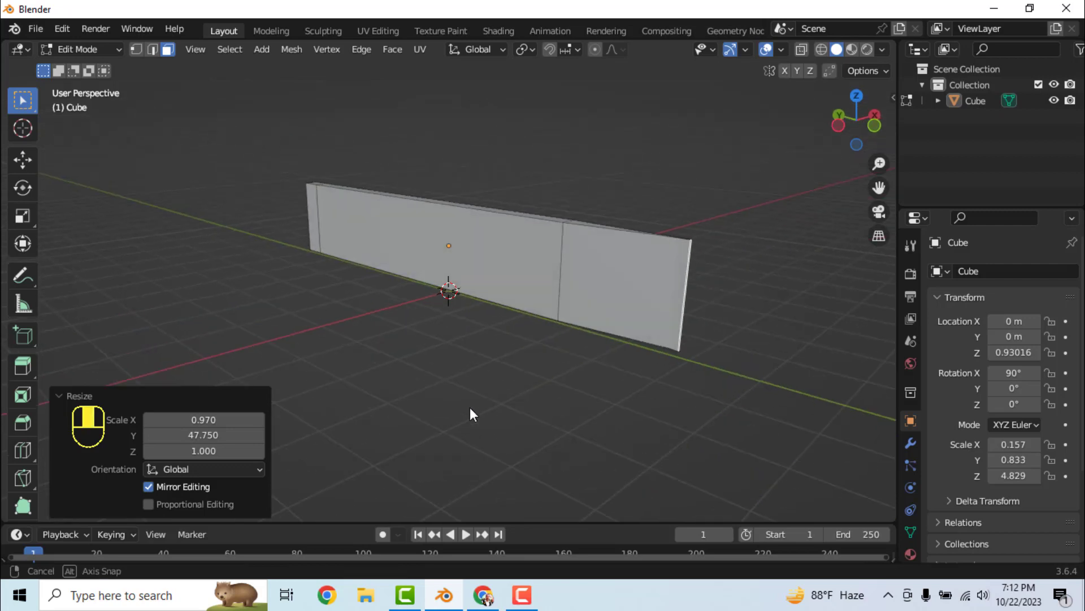
{"action": "left_click", "coordinate": [149, 450]}
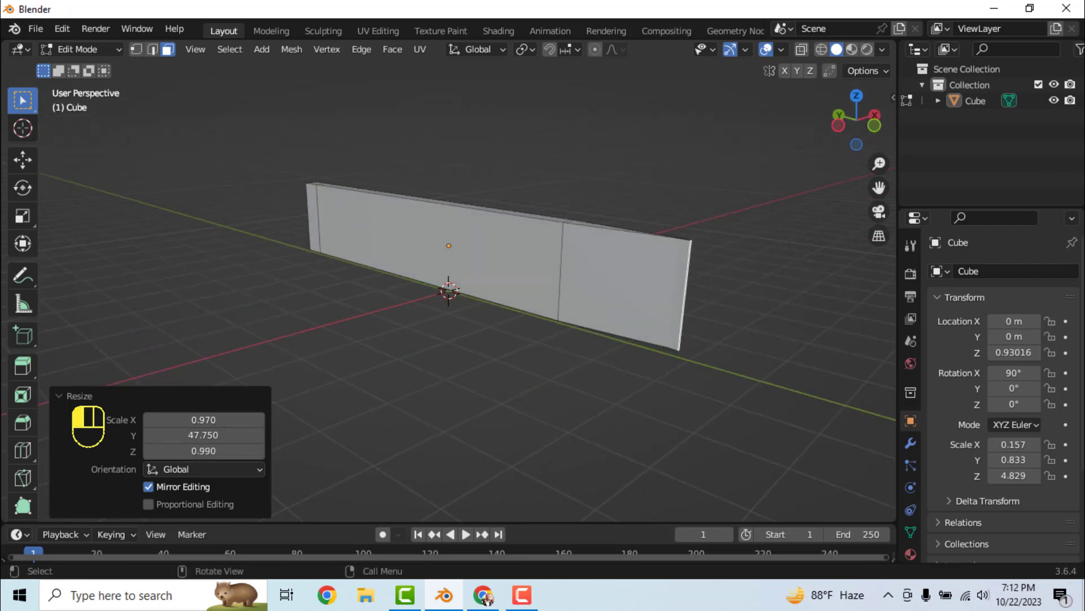
{"action": "left_click", "coordinate": [149, 450]}
{"action": "left_click", "coordinate": [150, 451]}
{"action": "left_click", "coordinate": [149, 450]}
{"action": "left_click", "coordinate": [149, 450]}
{"action": "left_click", "coordinate": [149, 450]}
{"action": "left_click", "coordinate": [149, 451]}
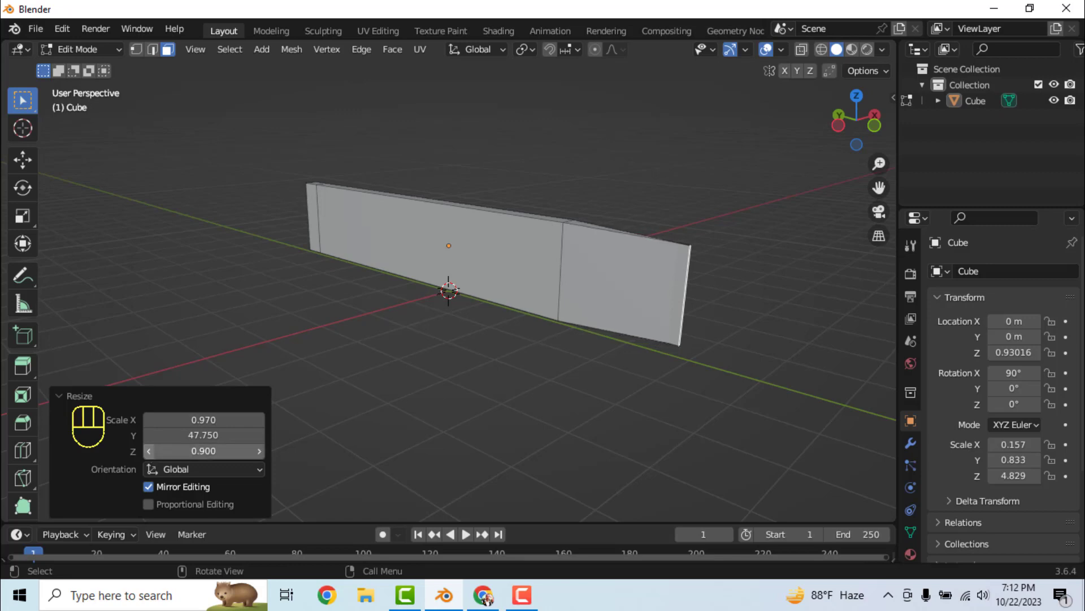
{"action": "left_click", "coordinate": [149, 450]}
{"action": "left_click", "coordinate": [150, 451]}
{"action": "left_click", "coordinate": [149, 450]}
{"action": "left_click", "coordinate": [149, 450]}
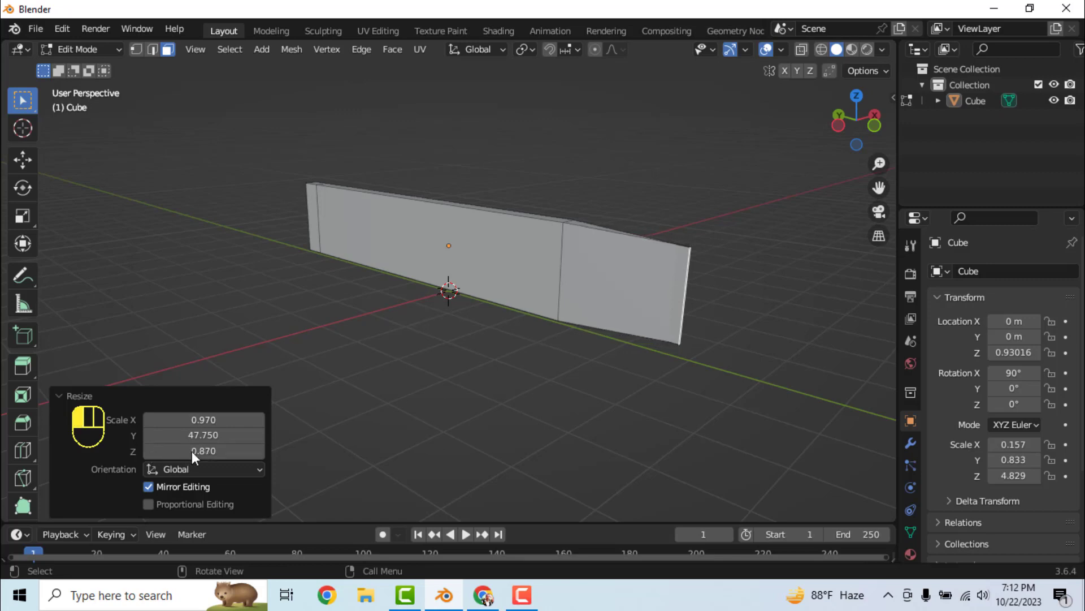
Set the end face's Z resize value to 0.5.
{"action": "left_click", "coordinate": [224, 451]}
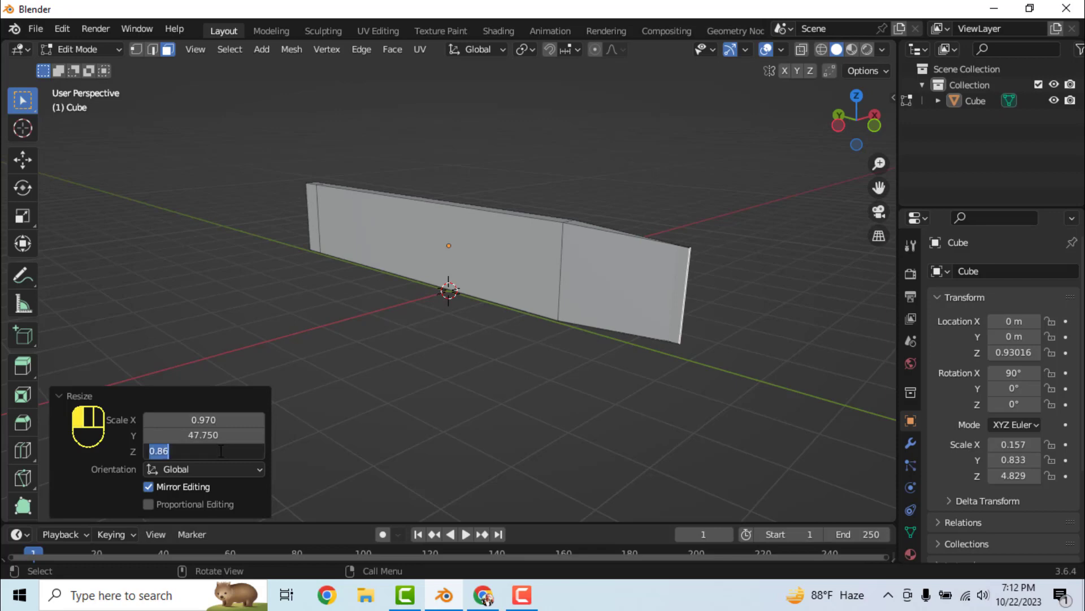
{"action": "key", "text": "BackSpace"}
{"action": "key", "text": "Return"}
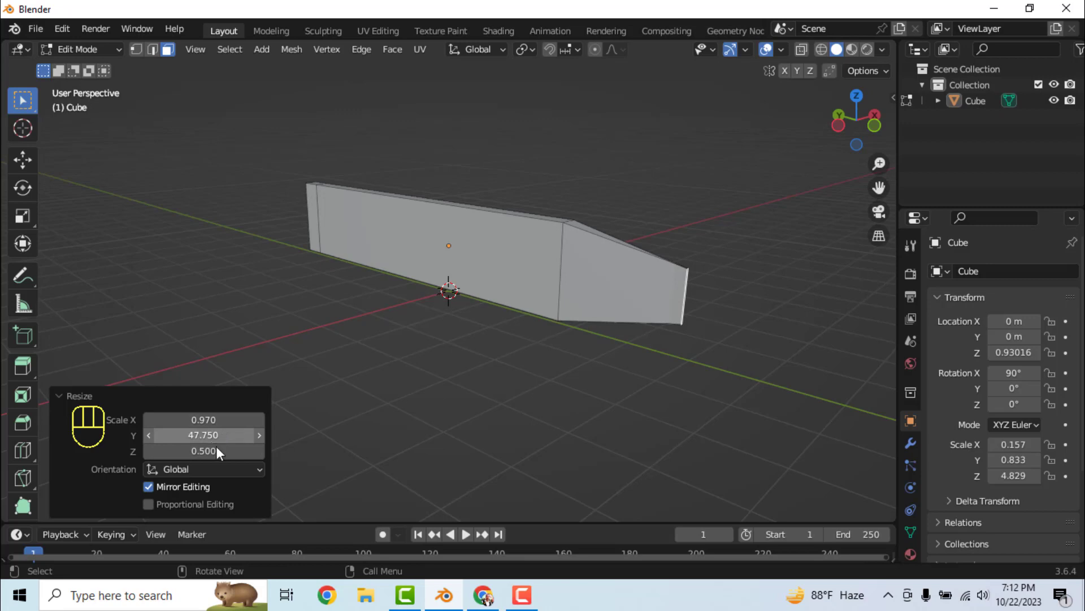
Set the end face's Z resize value to 0.7 to give the plank's tip a gentler height taper.
{"action": "left_click", "coordinate": [218, 450]}
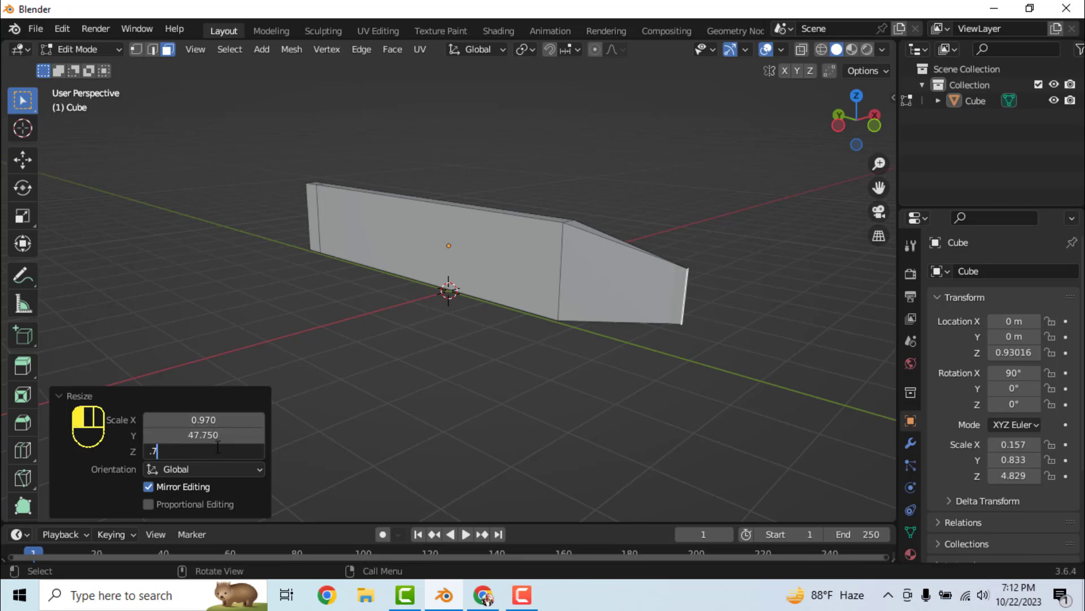
{"action": "key", "text": "Return"}
{"action": "middle_click_drag", "start_coordinate": [661, 397], "coordinate": [650, 423]}
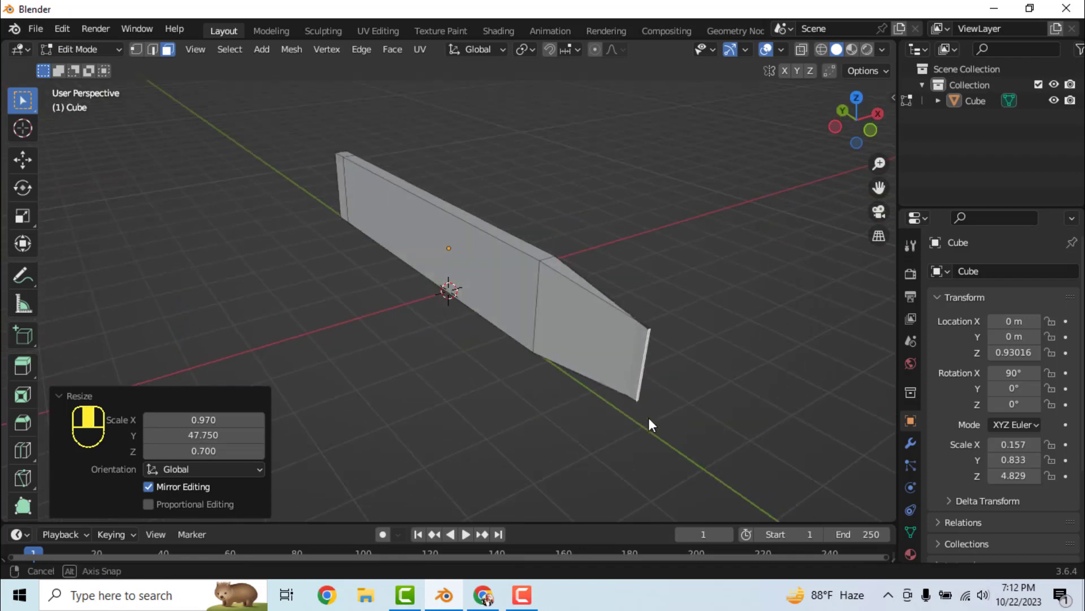
{"action": "scroll", "coordinate": [655, 342], "scroll_direction": "up", "scroll_amount": 4}
{"action": "scroll", "coordinate": [714, 330], "scroll_direction": "down", "scroll_amount": 2}
{"action": "middle_click_drag", "start_coordinate": [717, 338], "coordinate": [690, 371]}
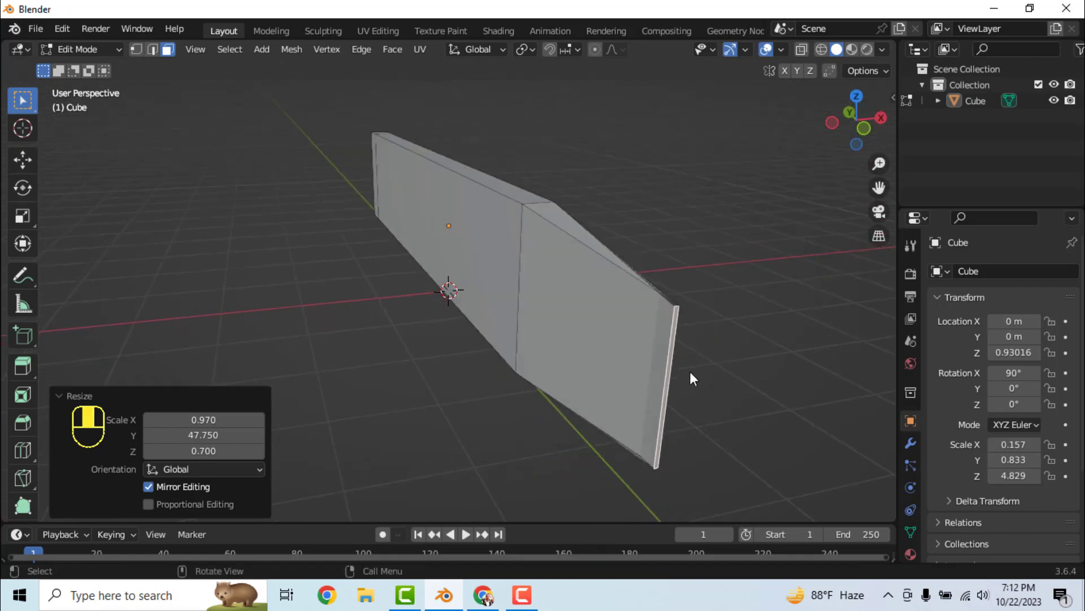
{"action": "key", "text": "s"}
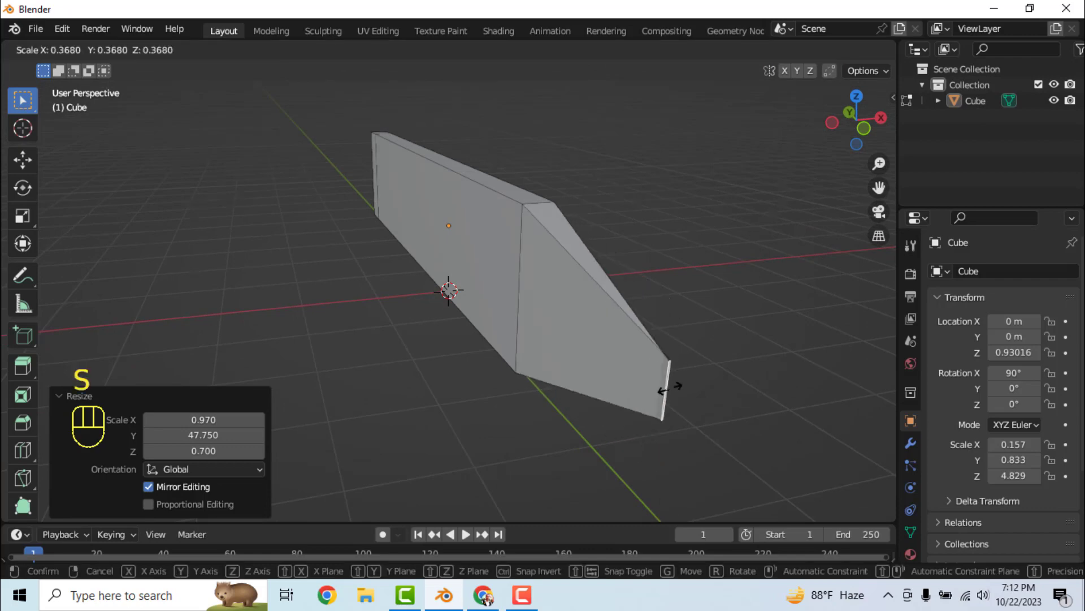
{"action": "key", "text": "Escape"}
{"action": "left_click", "coordinate": [671, 371]}
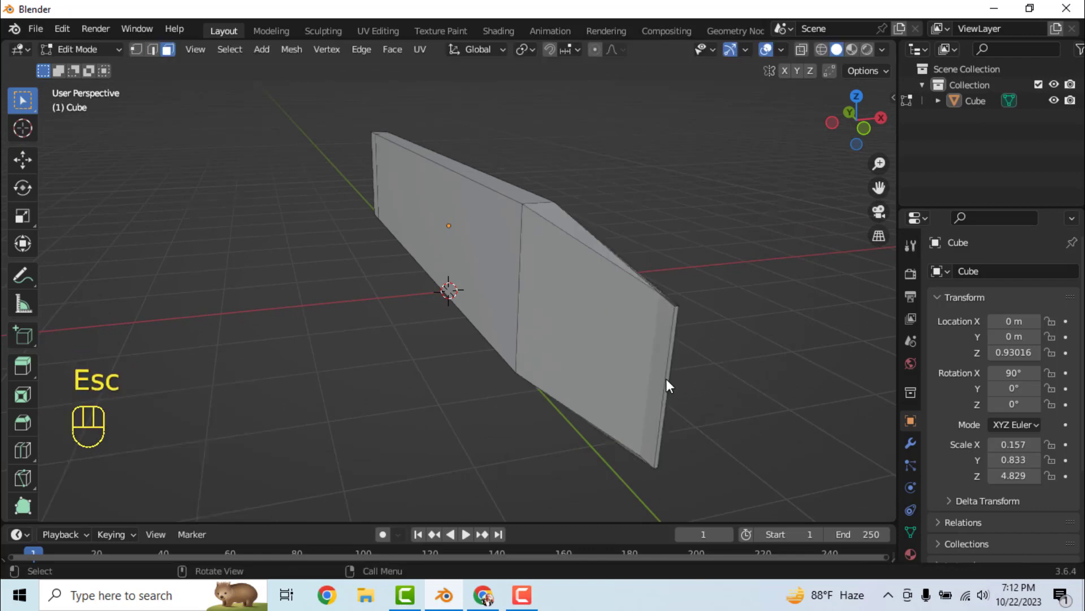
Reselect the narrow face at the plank's tapered end and scale it along the global X axis by about 0.27.
{"action": "left_click", "coordinate": [666, 379]}
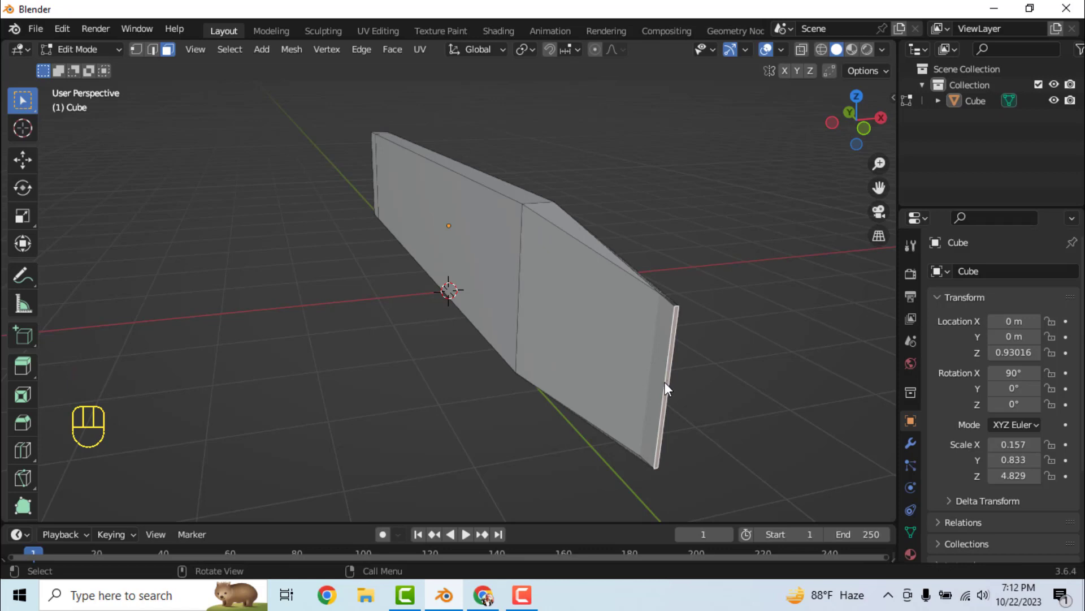
{"action": "key", "text": "s"}
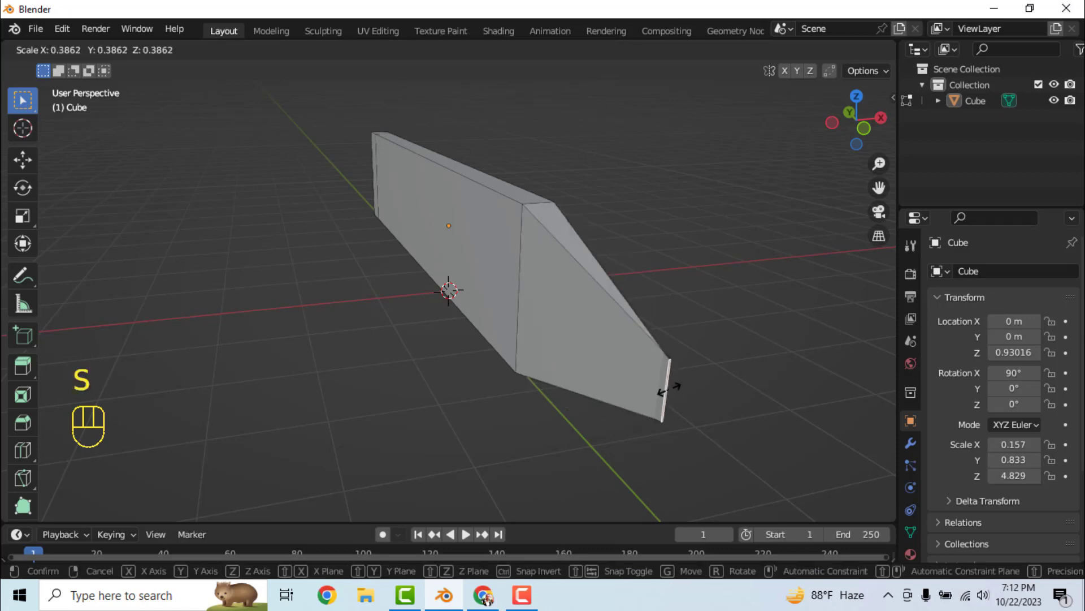
{"action": "key", "text": "x"}
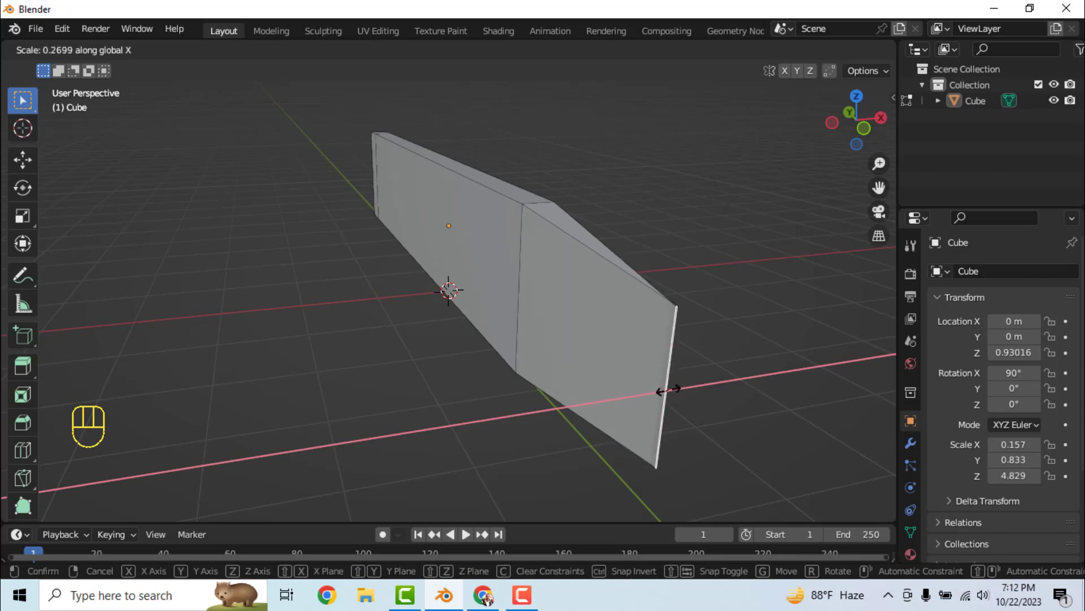
{"action": "left_click", "coordinate": [668, 389]}
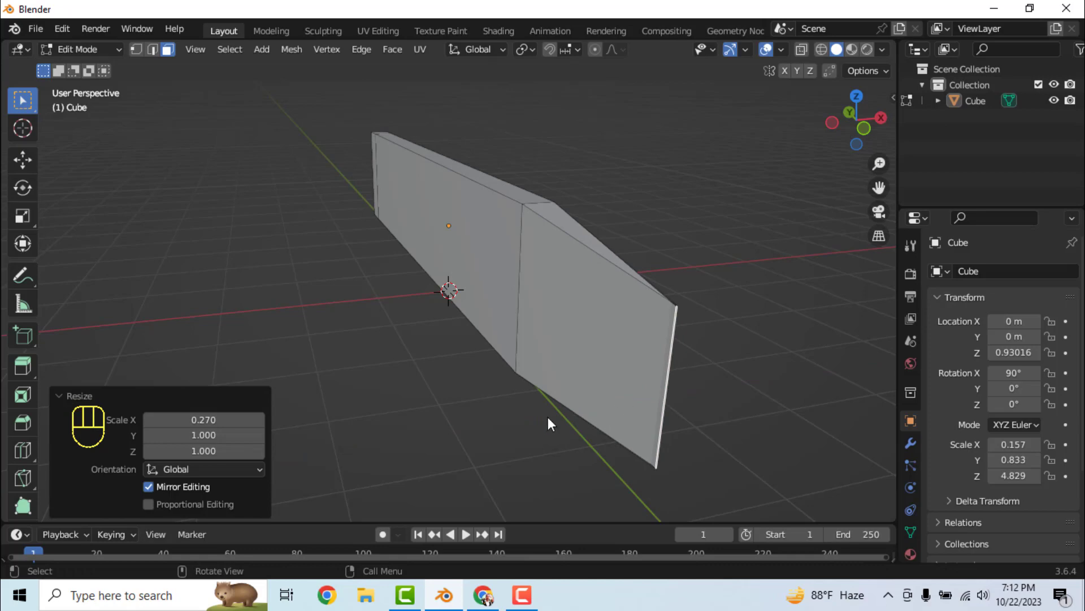
Switch to see-through wireframe display with the plank's untapered +Y end in view.
{"action": "middle_click_drag", "start_coordinate": [548, 418], "coordinate": [662, 383]}
{"action": "middle_click_drag", "start_coordinate": [274, 258], "coordinate": [373, 269]}
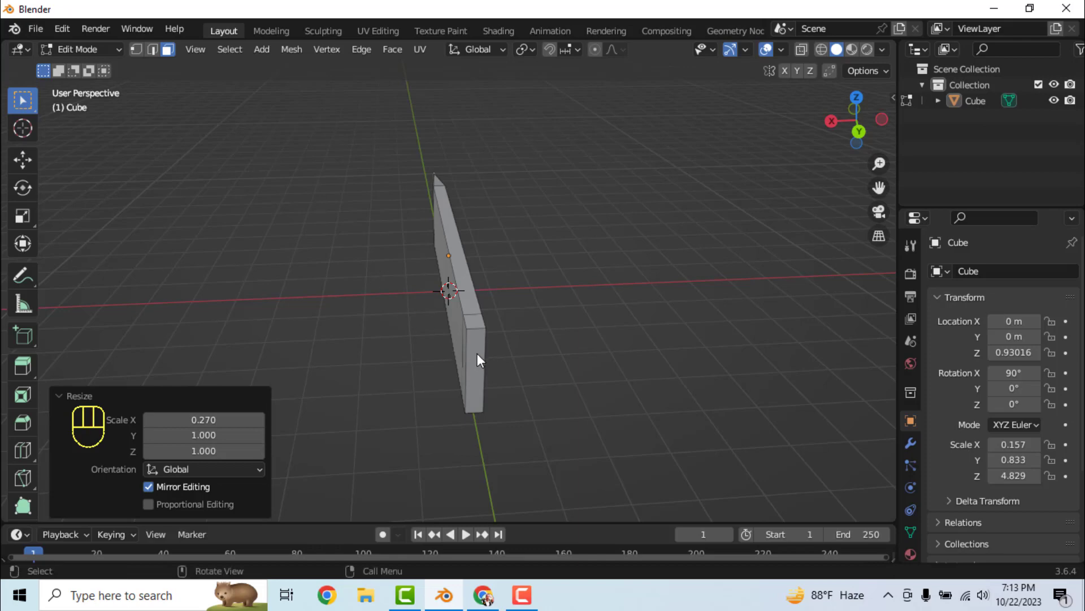
{"action": "middle_click_drag", "start_coordinate": [503, 383], "coordinate": [650, 367]}
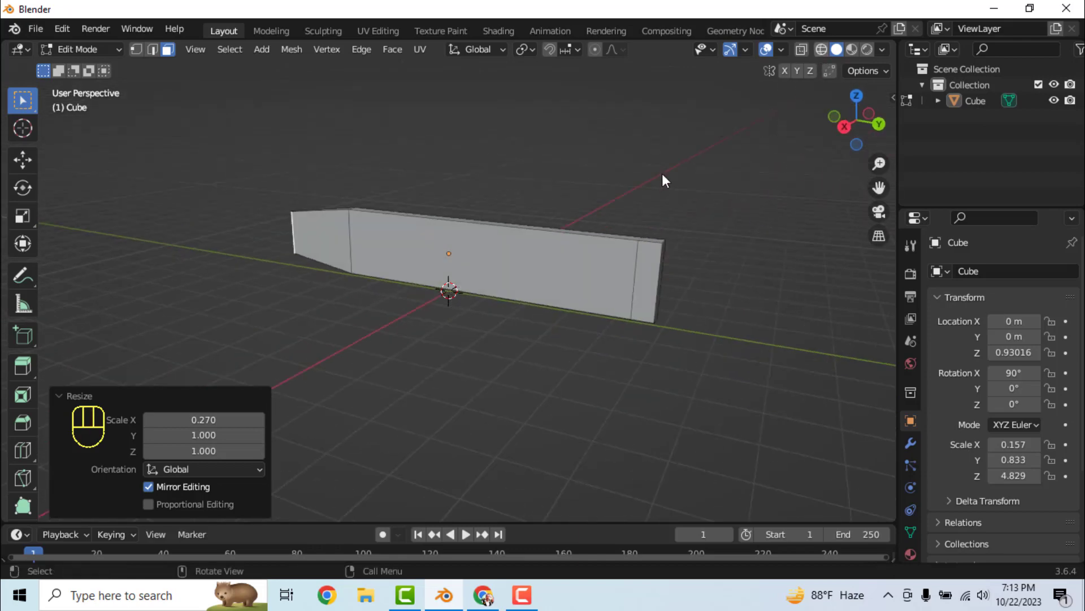
{"action": "key", "text": "alt+z"}
Switch to edge selection and box-select the edges at the plank's +Y end.
{"action": "left_click", "coordinate": [152, 49]}
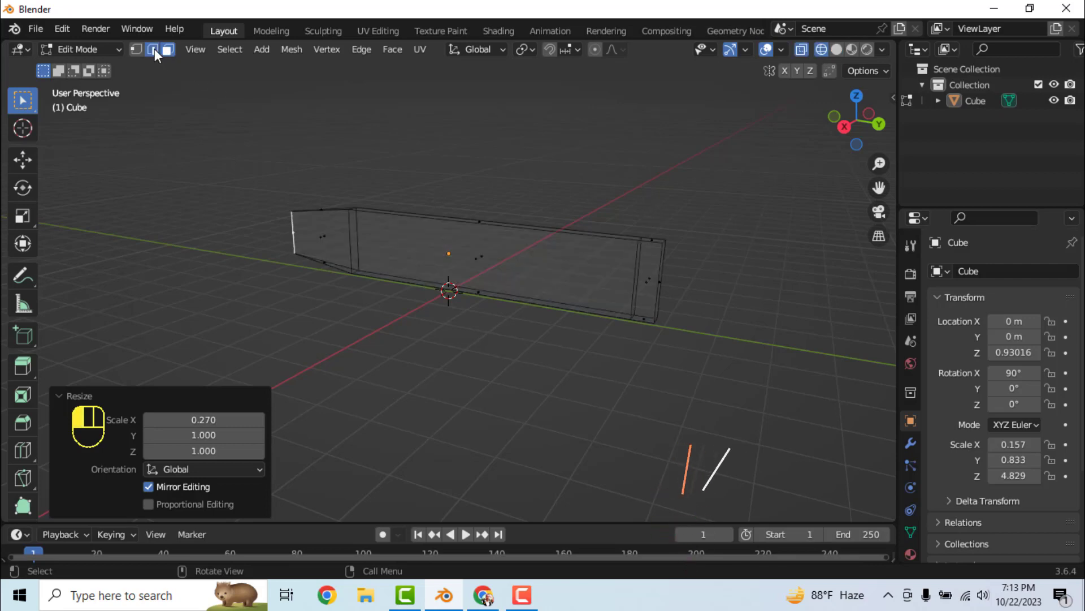
{"action": "left_click_drag", "start_coordinate": [654, 213], "coordinate": [693, 396]}
{"action": "middle_click_drag", "start_coordinate": [633, 396], "coordinate": [649, 392]}
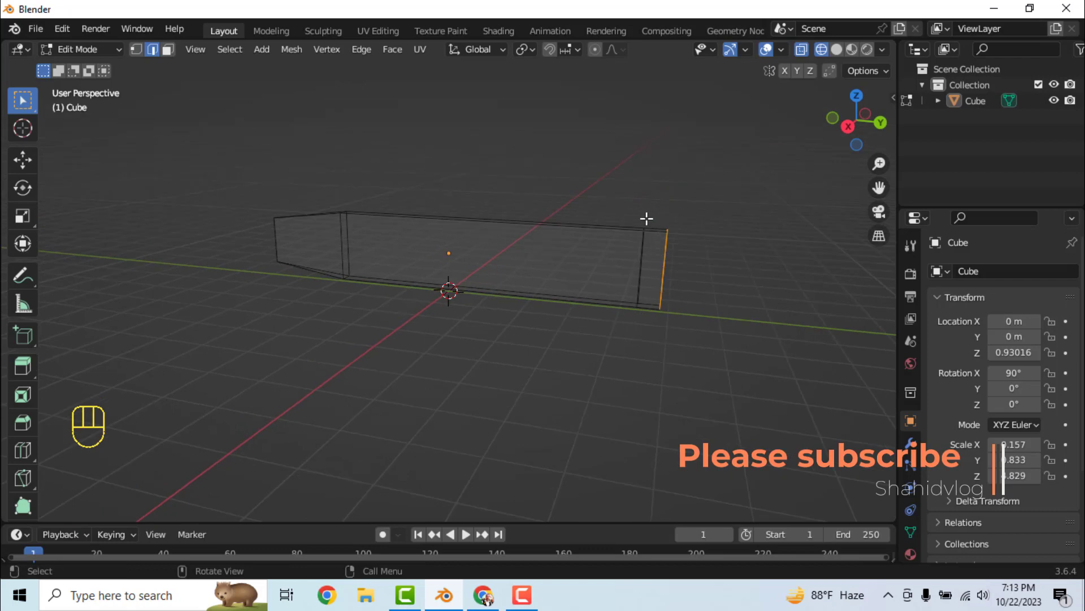
{"action": "left_click_drag", "start_coordinate": [646, 214], "coordinate": [697, 374]}
{"action": "middle_click_drag", "start_coordinate": [703, 359], "coordinate": [705, 354]}
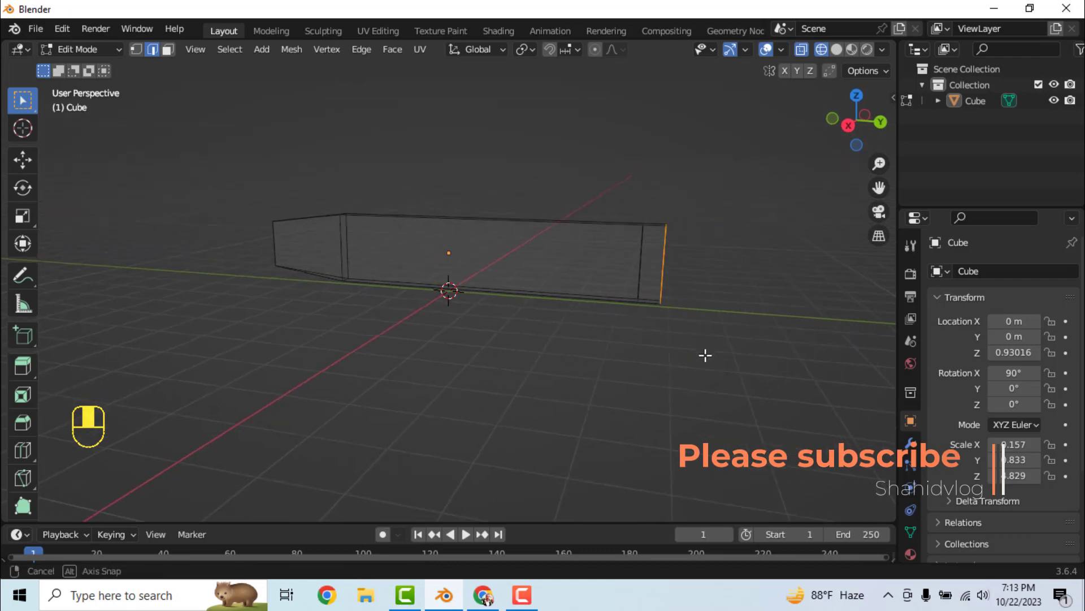
{"action": "left_click_drag", "start_coordinate": [653, 252], "coordinate": [656, 202]}
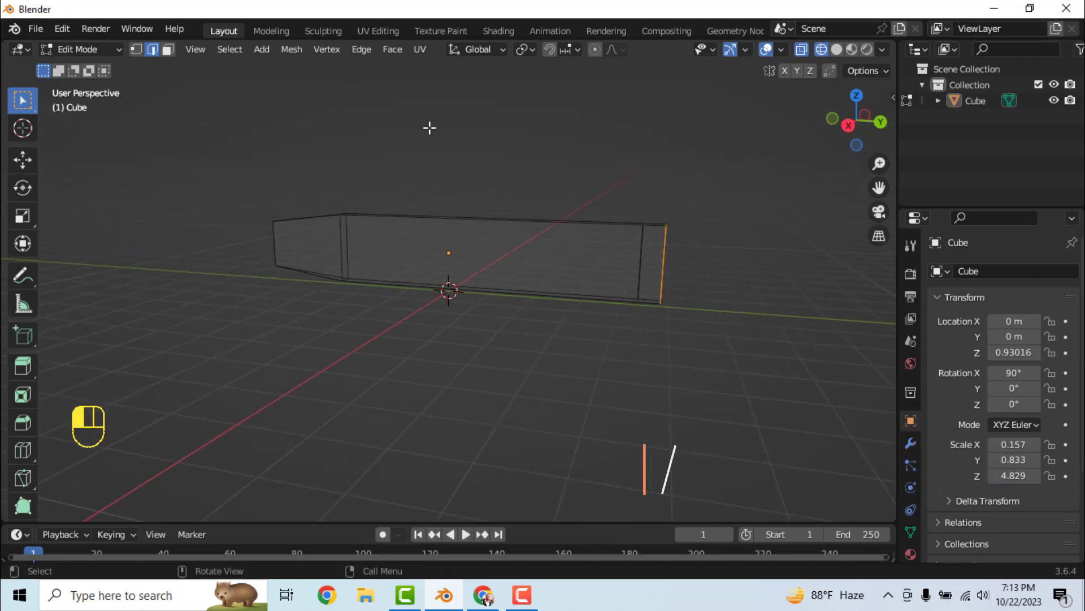
Switch to face selection and try box-selecting the end face at the plank's +Y end.
{"action": "left_click", "coordinate": [166, 51]}
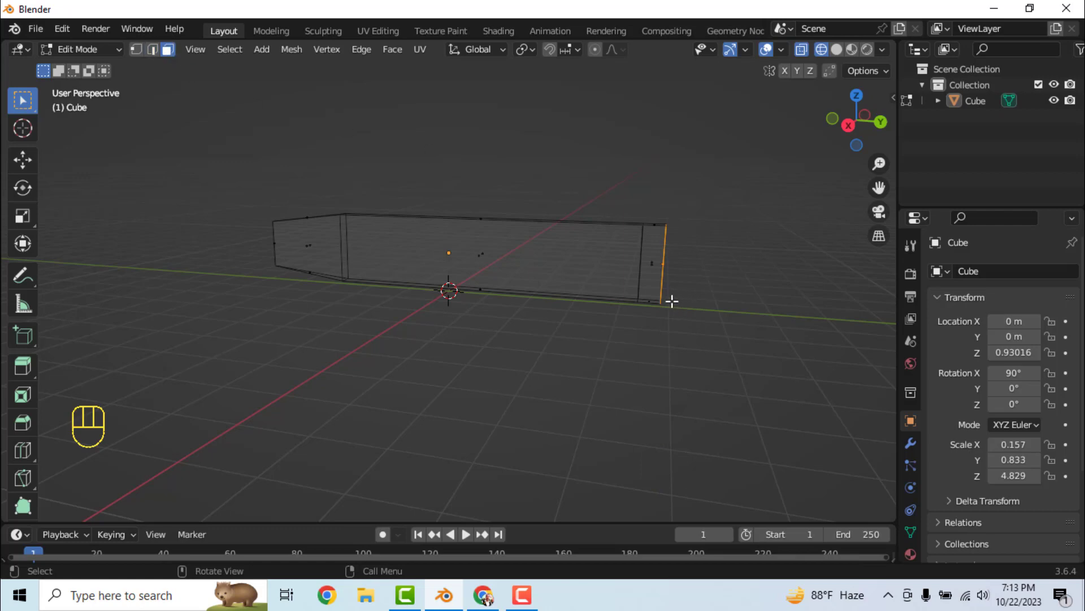
{"action": "left_click_drag", "start_coordinate": [673, 301], "coordinate": [659, 202]}
{"action": "middle_click_drag", "start_coordinate": [639, 339], "coordinate": [656, 332]}
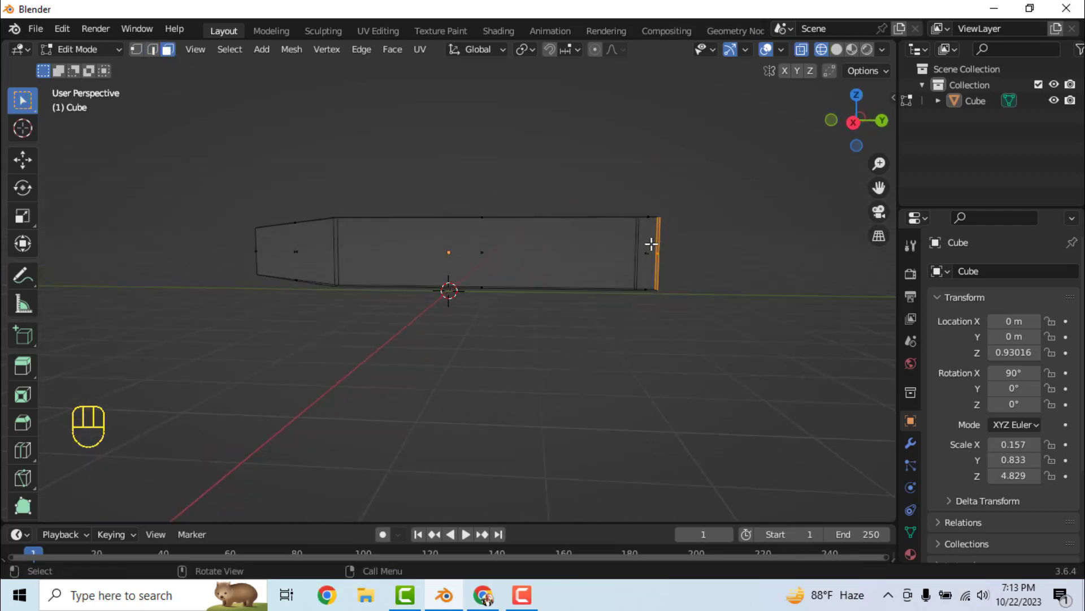
{"action": "key", "text": "x"}
{"action": "left_click", "coordinate": [647, 254]}
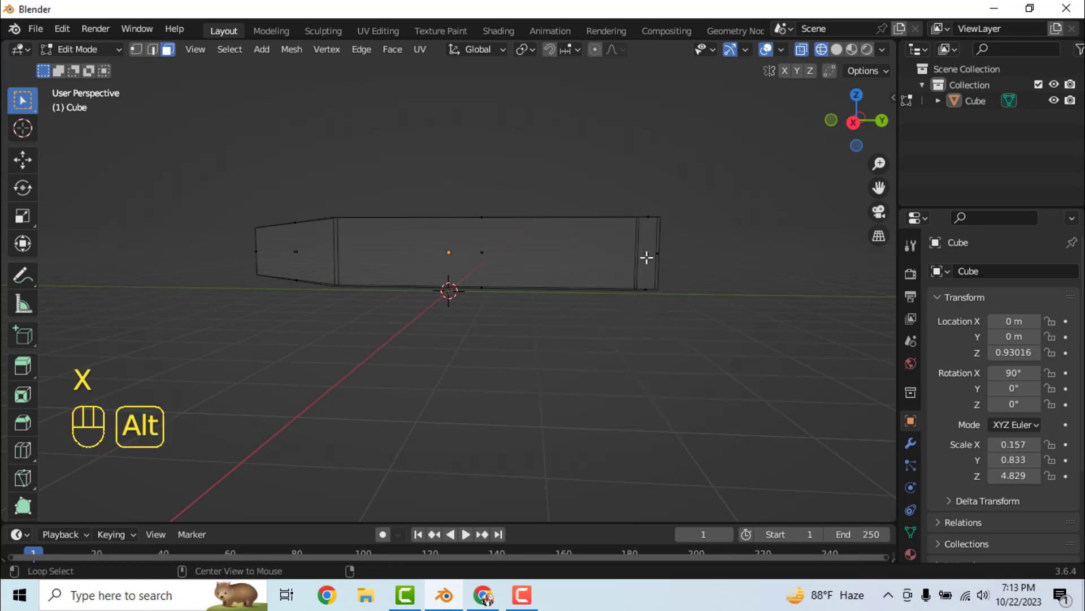
Select all faces of the short segment at the plank's +Y end and return to solid display.
{"action": "left_click", "coordinate": [647, 258], "text": "alt"}
{"action": "left_click", "coordinate": [652, 265]}
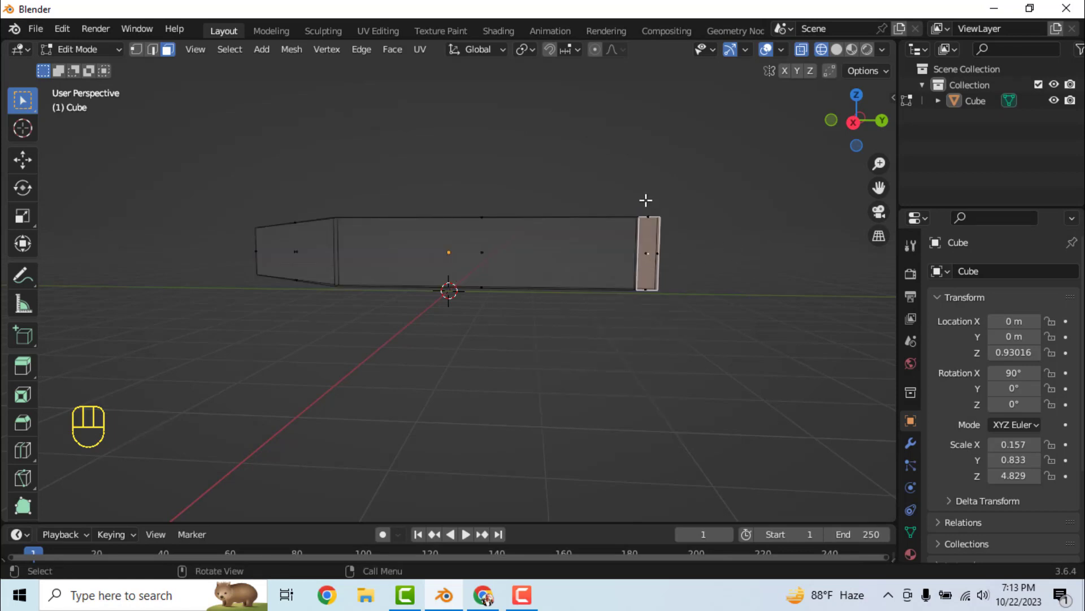
{"action": "left_click_drag", "start_coordinate": [646, 200], "coordinate": [687, 374]}
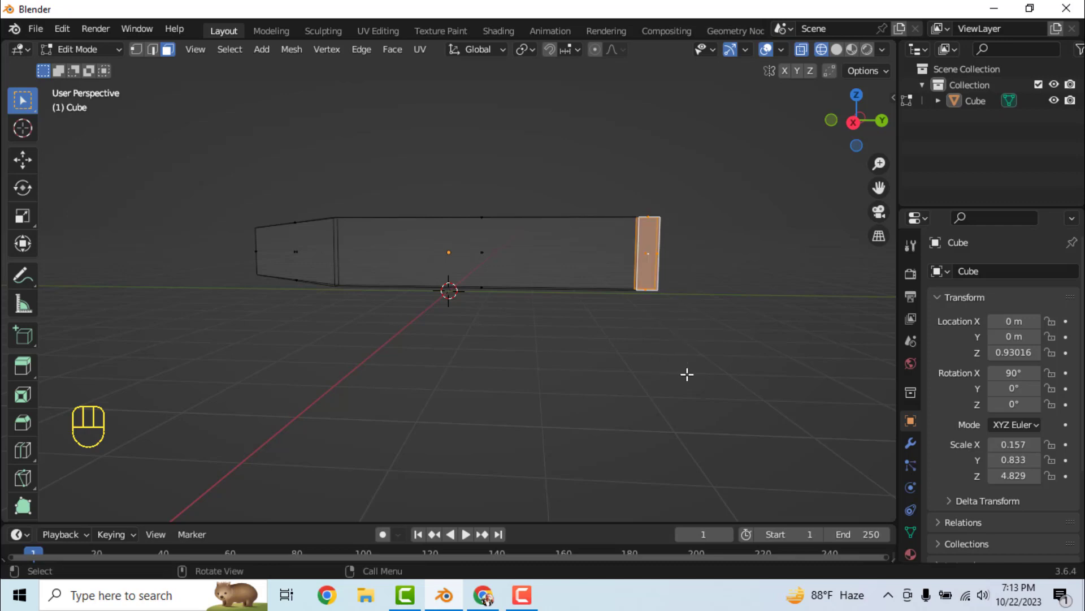
{"action": "middle_click_drag", "start_coordinate": [690, 338], "coordinate": [767, 142]}
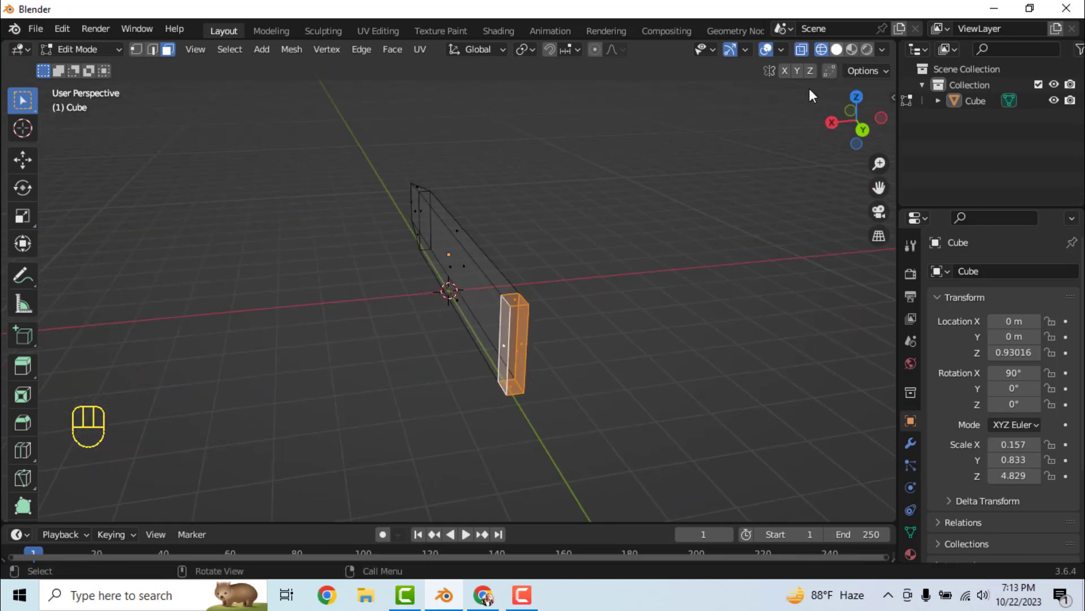
{"action": "left_click", "coordinate": [836, 50]}
{"action": "mouse_move", "coordinate": [540, 322]}
{"action": "middle_mouse_down"}
{"action": "mouse_move", "coordinate": [603, 339]}
{"action": "mouse_move", "coordinate": [579, 312]}
{"action": "mouse_move", "coordinate": [538, 334]}
{"action": "middle_mouse_up"}
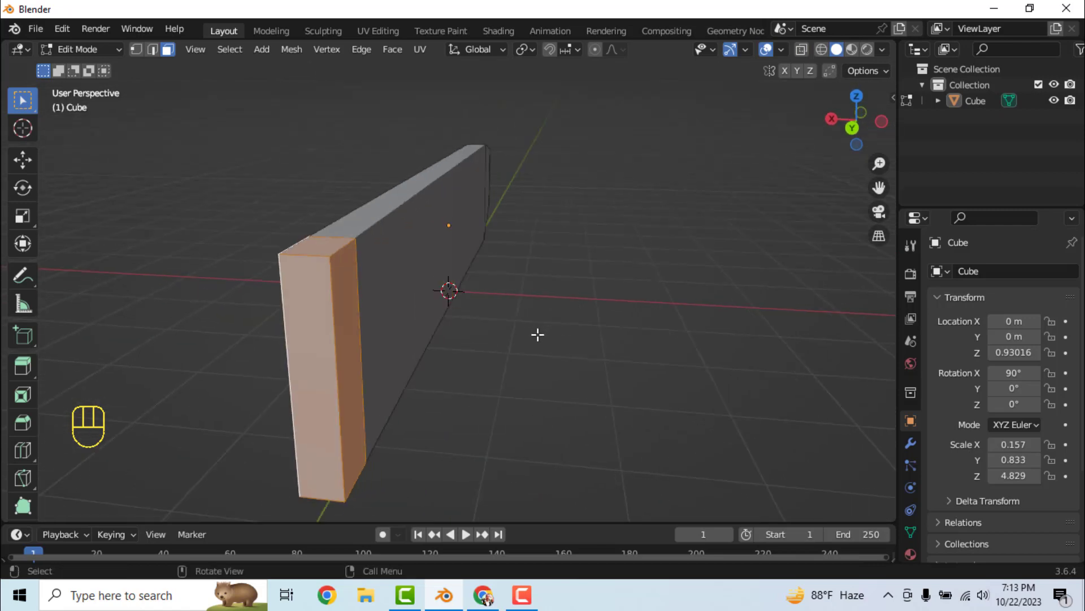
Extrude the selected end segment's faces in place and scale them uniformly by about 1.048 to form a raised block.
{"action": "key", "text": "e"}
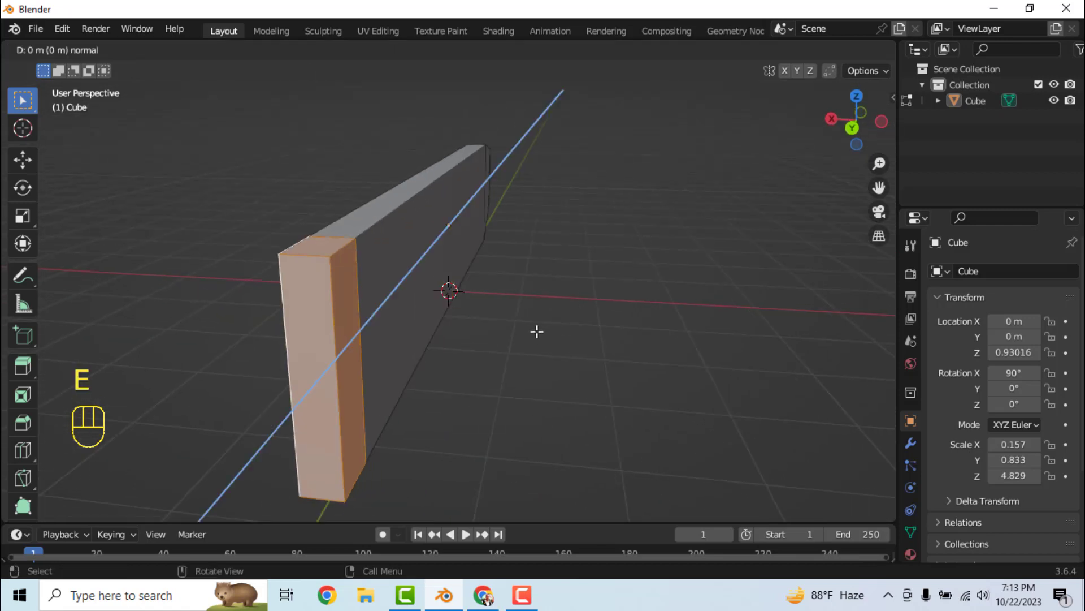
{"action": "key", "text": "s"}
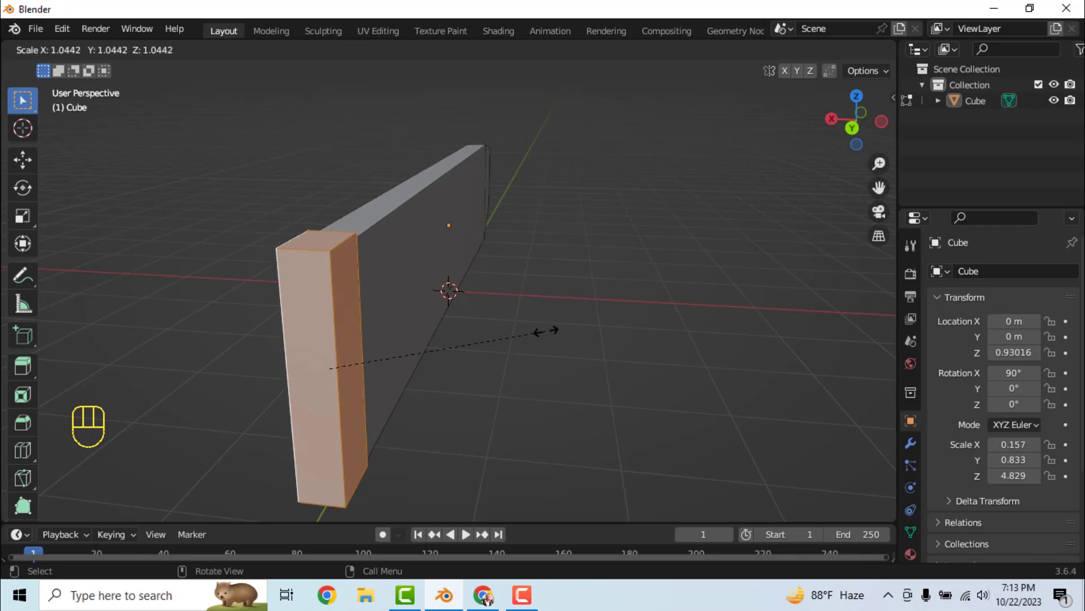
{"action": "left_click", "coordinate": [557, 330]}
Clear the face selection and examine the raised end block where it meets the rest of the plank.
{"action": "middle_click_drag", "start_coordinate": [557, 339], "coordinate": [222, 230]}
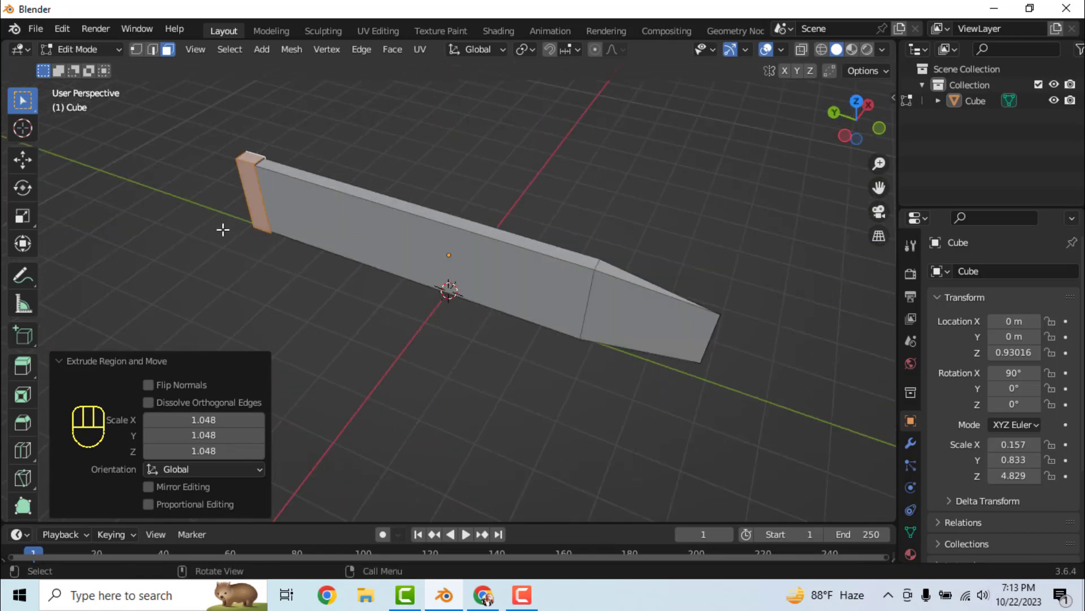
{"action": "scroll", "coordinate": [223, 230], "scroll_direction": "up", "scroll_amount": 5}
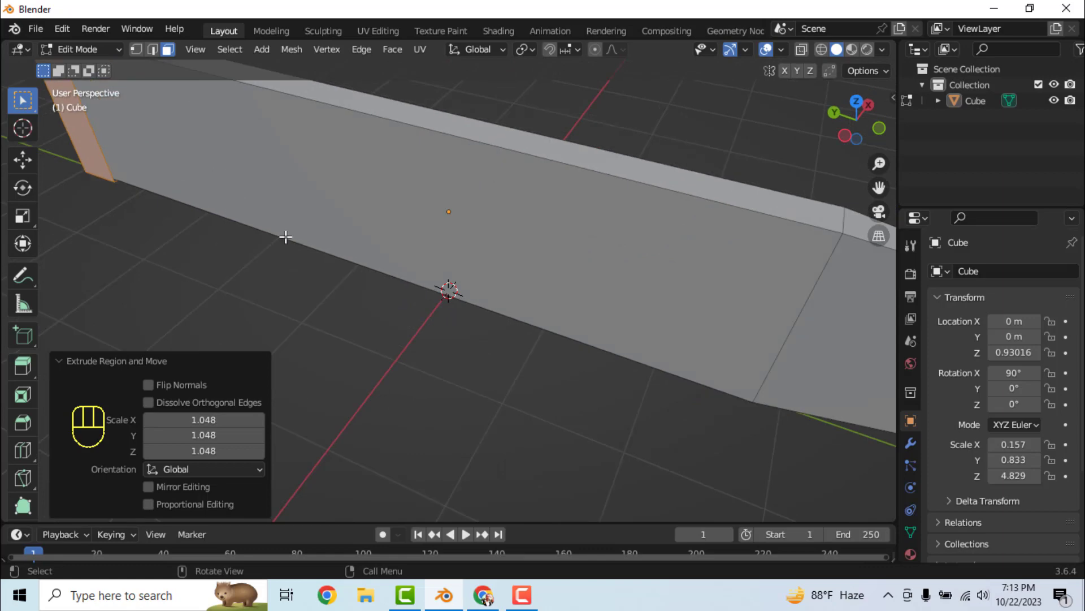
{"action": "middle_click_drag", "start_coordinate": [227, 196], "coordinate": [378, 285], "text": "shift"}
{"action": "scroll", "coordinate": [192, 253], "scroll_direction": "up", "scroll_amount": 1}
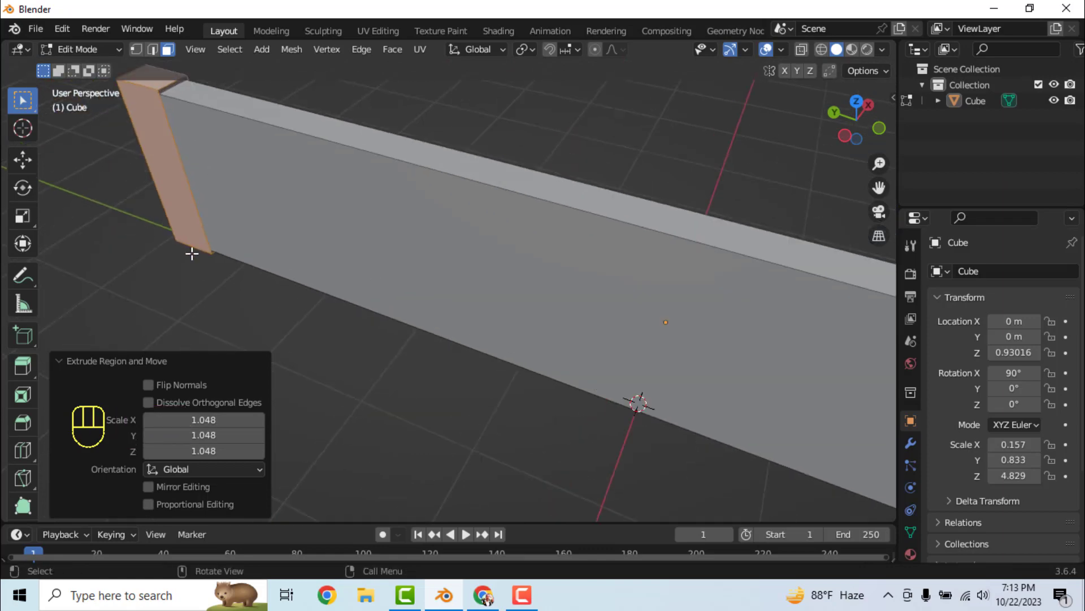
{"action": "scroll", "coordinate": [312, 340], "scroll_direction": "down", "scroll_amount": 1}
{"action": "scroll", "coordinate": [312, 340], "scroll_direction": "down", "scroll_amount": 1}
{"action": "left_click", "coordinate": [311, 345]}
{"action": "middle_click_drag", "start_coordinate": [283, 320], "coordinate": [360, 341], "text": "shift"}
{"action": "scroll", "coordinate": [308, 217], "scroll_direction": "up", "scroll_amount": 2}
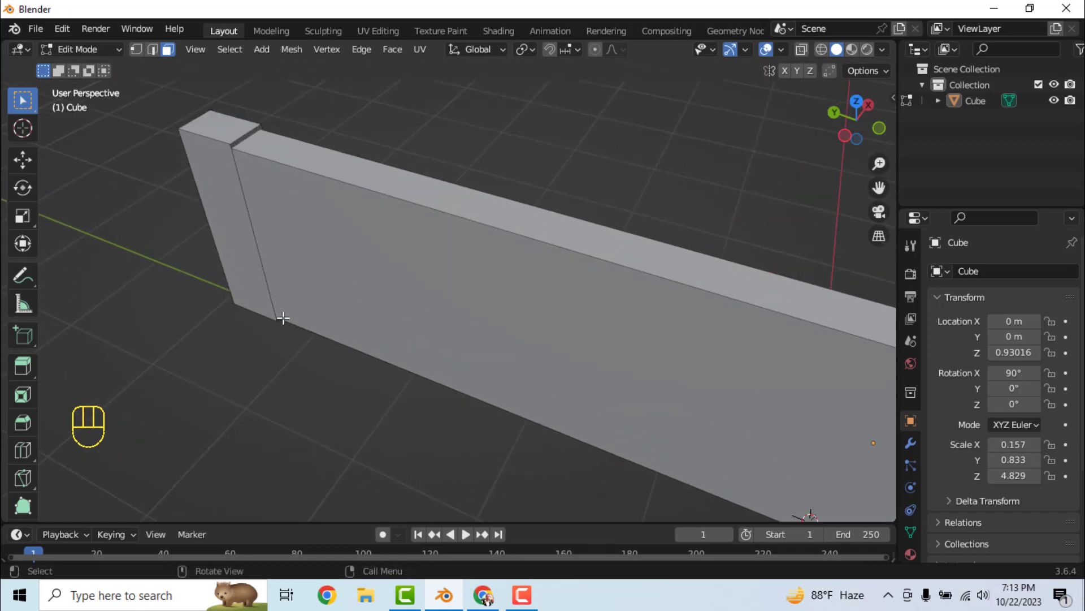
{"action": "middle_click_drag", "start_coordinate": [283, 318], "coordinate": [389, 293], "text": "shift"}
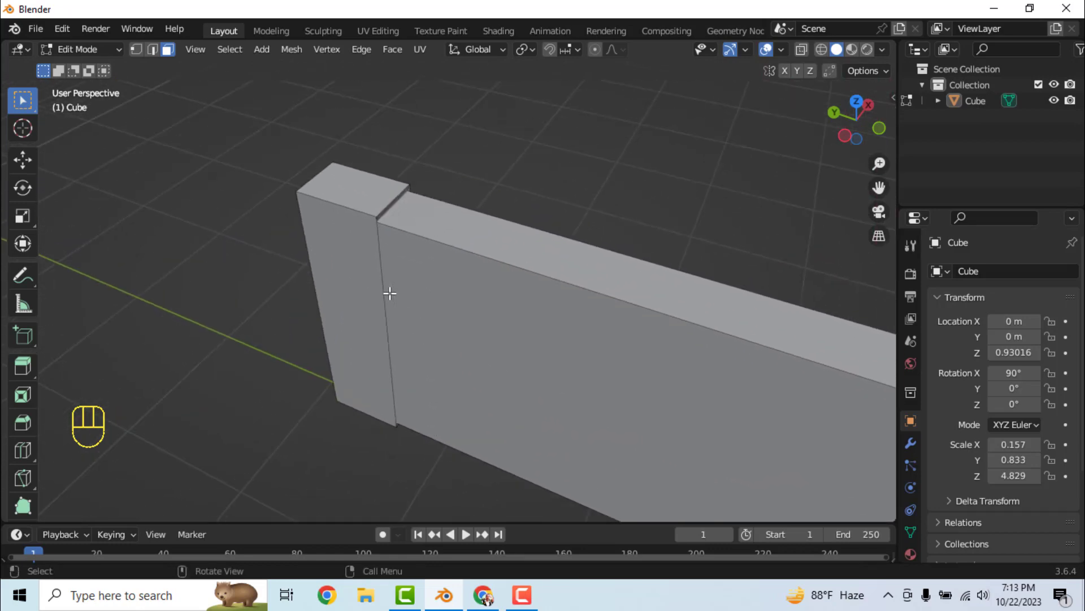
Extrude the raised end block's -X side face outward by about 0.03 m.
{"action": "scroll", "coordinate": [389, 293], "scroll_direction": "up", "scroll_amount": 2}
{"action": "scroll", "coordinate": [337, 217], "scroll_direction": "up", "scroll_amount": 2}
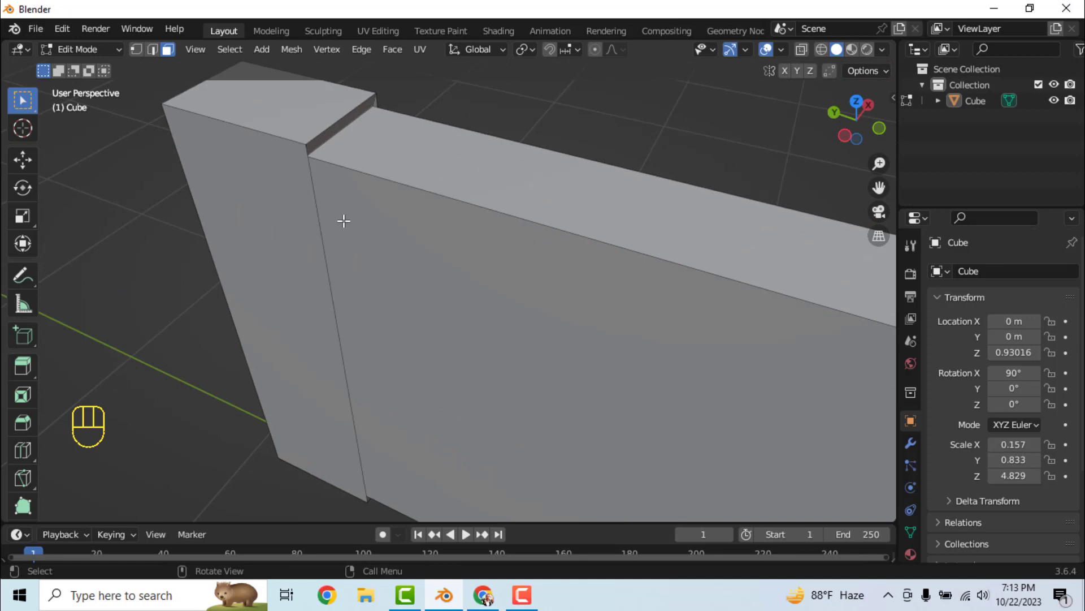
{"action": "left_click", "coordinate": [298, 228]}
{"action": "middle_click_drag", "start_coordinate": [389, 220], "coordinate": [334, 170]}
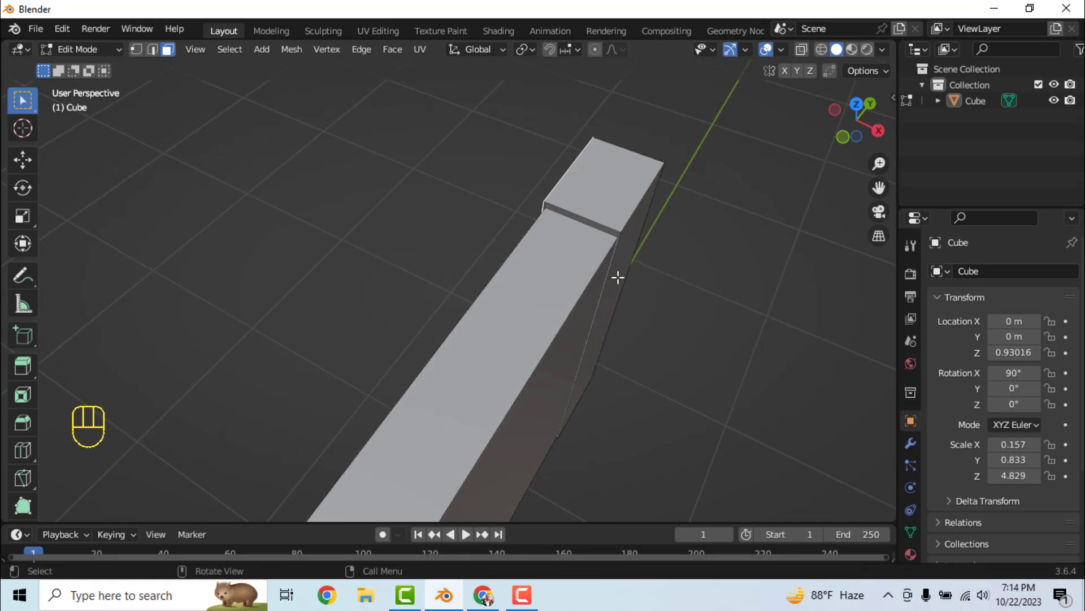
{"action": "left_click", "coordinate": [618, 277], "text": "alt"}
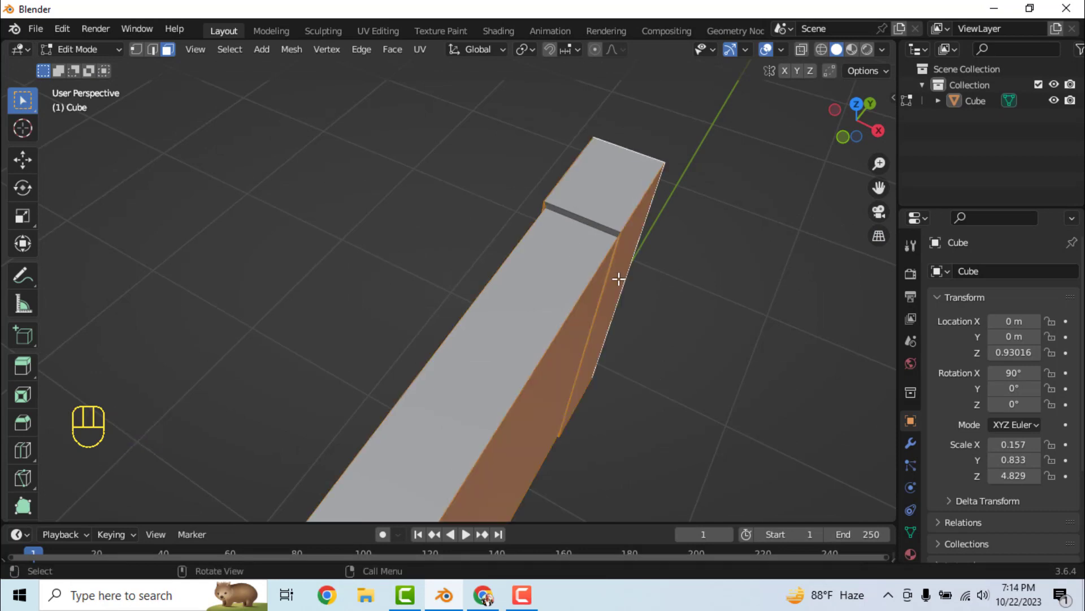
{"action": "left_click", "coordinate": [625, 258]}
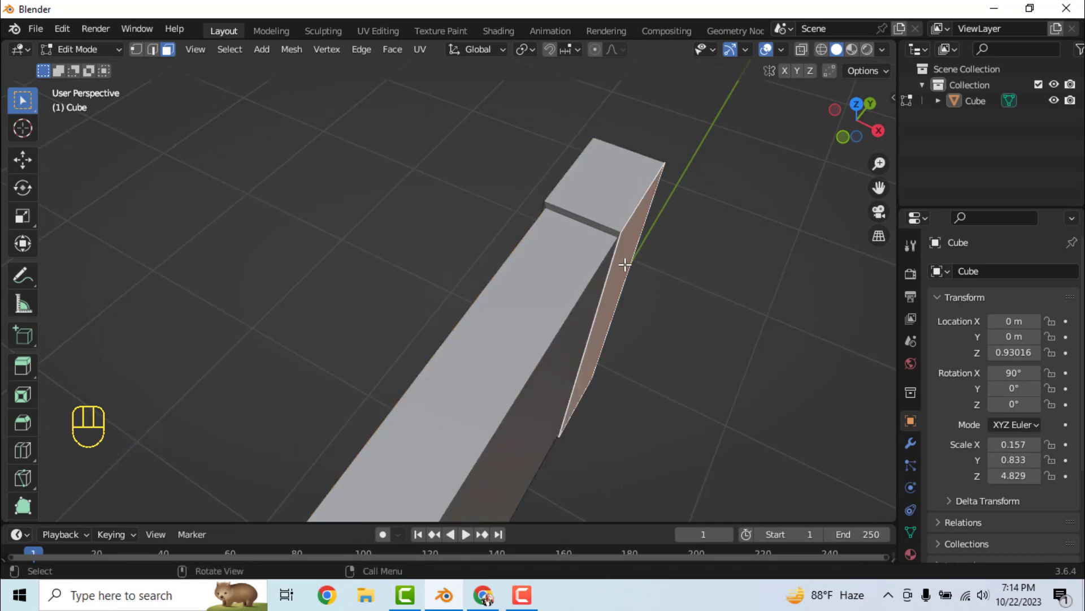
{"action": "middle_click_drag", "start_coordinate": [585, 277], "coordinate": [701, 265]}
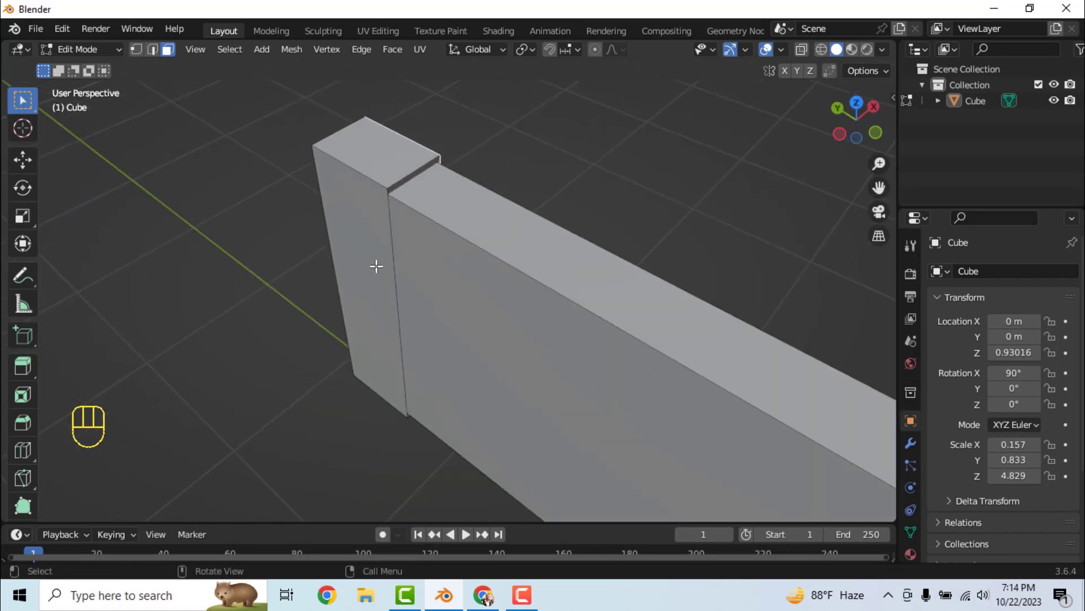
{"action": "left_click", "coordinate": [376, 265]}
{"action": "key", "text": "e"}
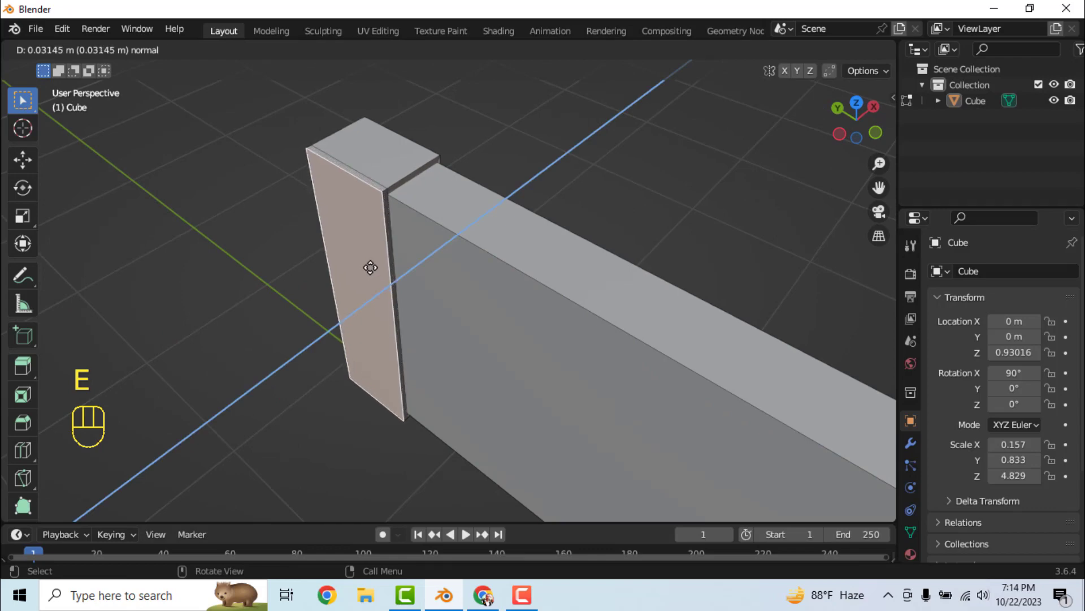
{"action": "left_click", "coordinate": [371, 268]}
Extrude the raised end block's opposite, +X side face outward by about 0.029 m.
{"action": "middle_click_drag", "start_coordinate": [537, 257], "coordinate": [622, 310]}
{"action": "left_click", "coordinate": [630, 304]}
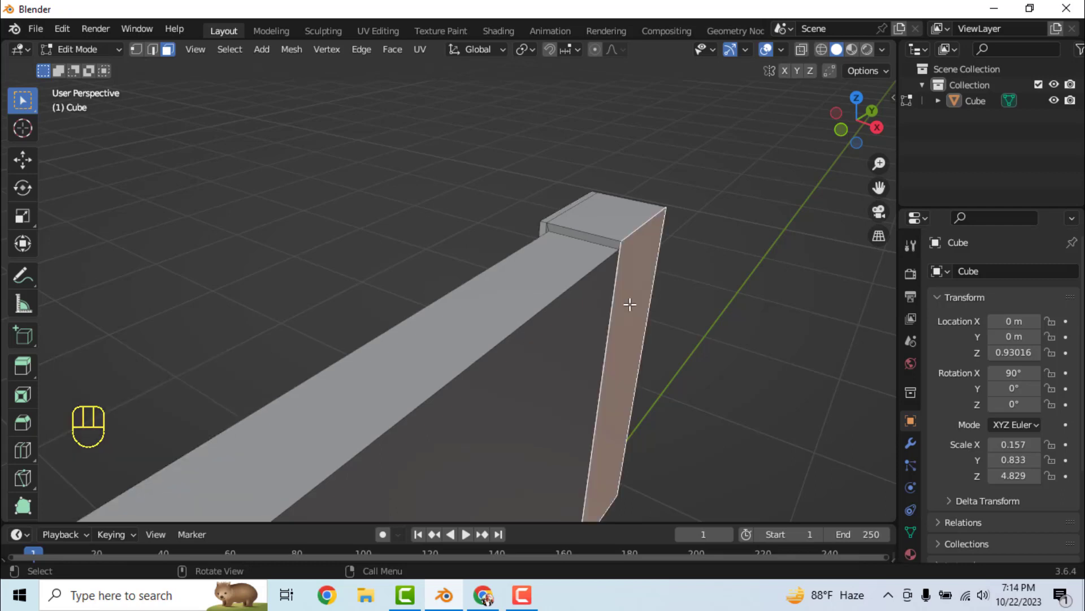
{"action": "key", "text": "e"}
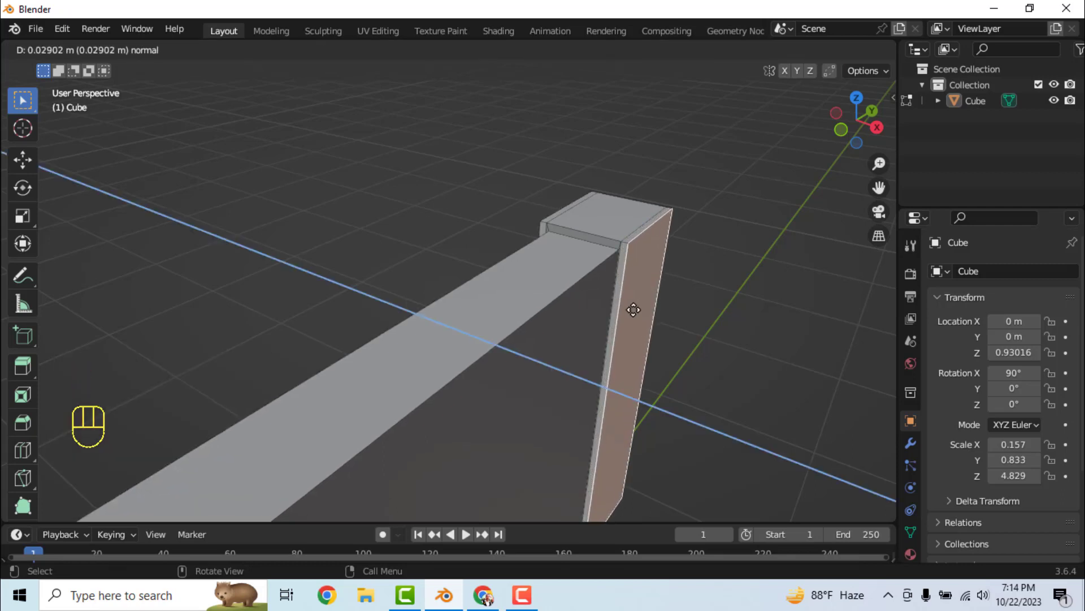
{"action": "left_click", "coordinate": [677, 312]}
{"action": "scroll", "coordinate": [634, 290], "scroll_direction": "down", "scroll_amount": 2}
{"action": "middle_click_drag", "start_coordinate": [634, 292], "coordinate": [667, 280]}
{"action": "middle_click_drag", "start_coordinate": [561, 273], "coordinate": [560, 272]}
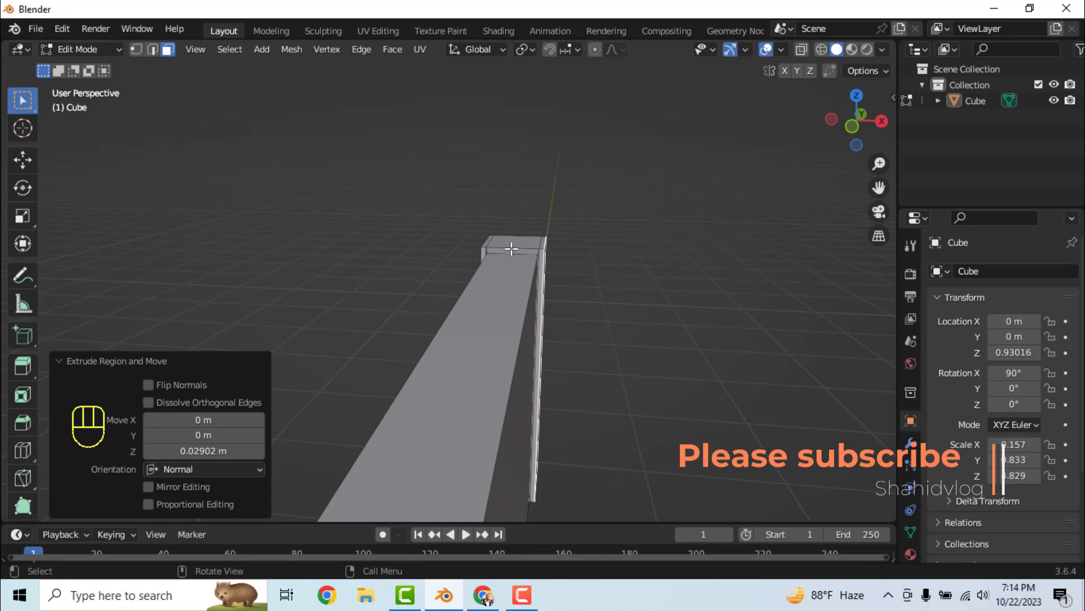
Switch to edge selection and try selecting the end block's rim edges facing the plank.
{"action": "left_click", "coordinate": [153, 49]}
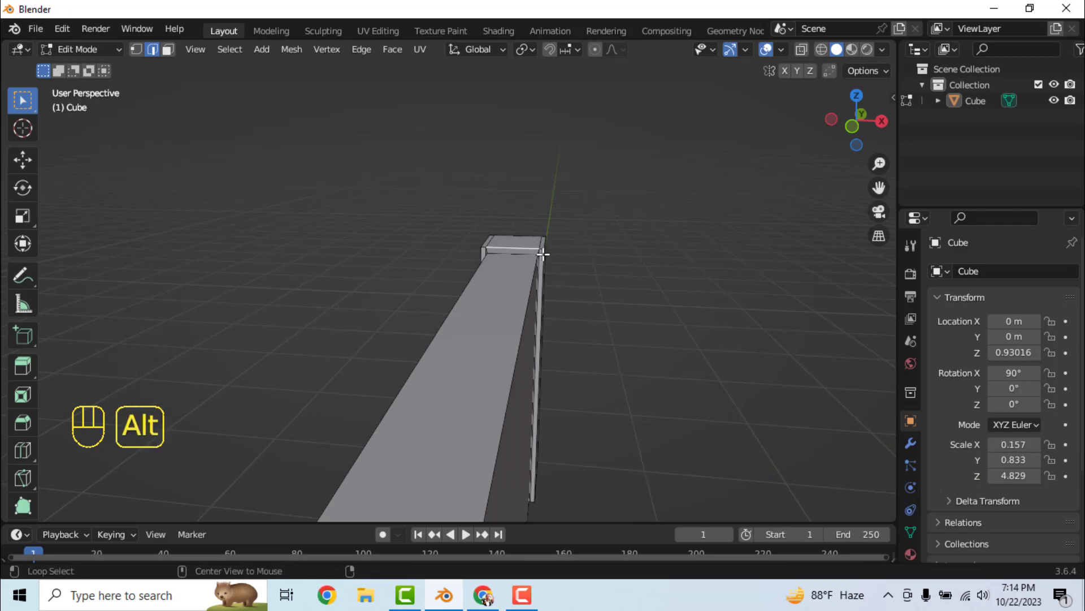
{"action": "left_click", "coordinate": [542, 255], "text": "alt+shift"}
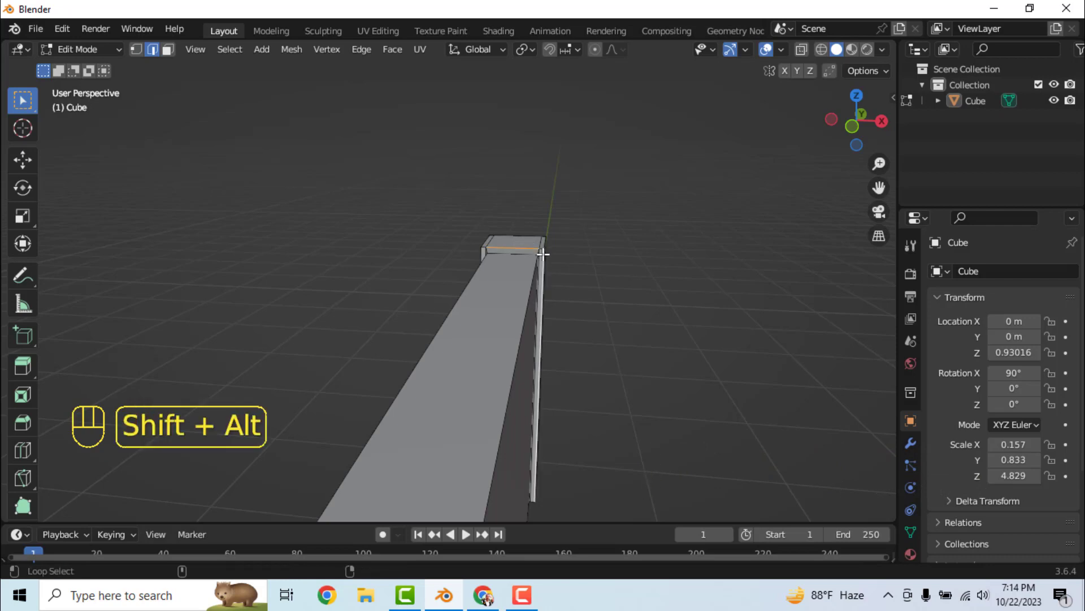
{"action": "left_click", "coordinate": [480, 252], "text": "shift"}
{"action": "scroll", "coordinate": [483, 258], "scroll_direction": "down", "scroll_amount": 1, "text": "alt"}
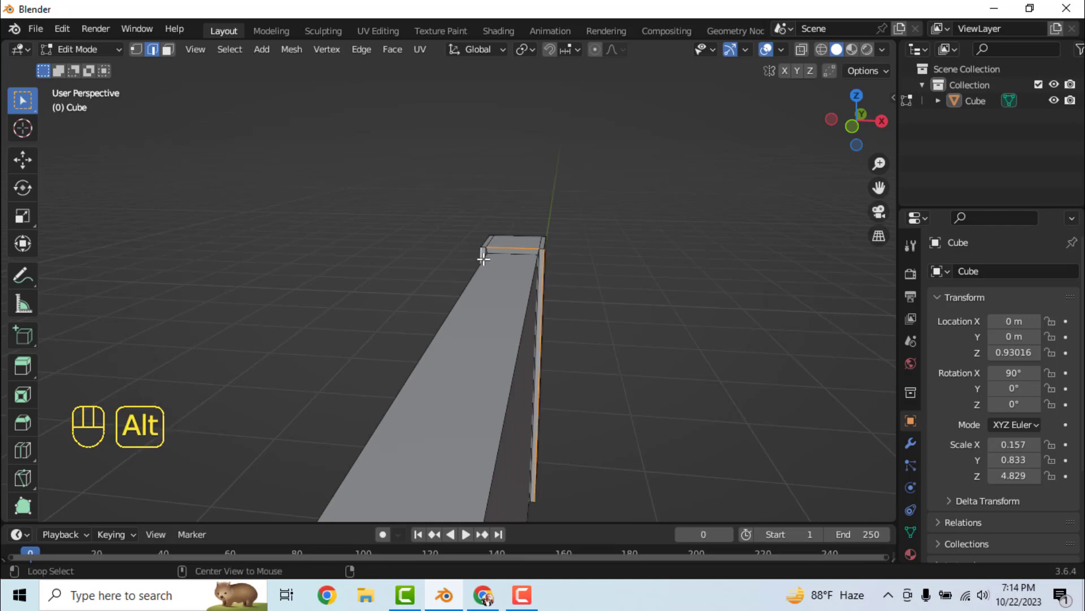
{"action": "scroll", "coordinate": [492, 254], "scroll_direction": "up", "scroll_amount": 7}
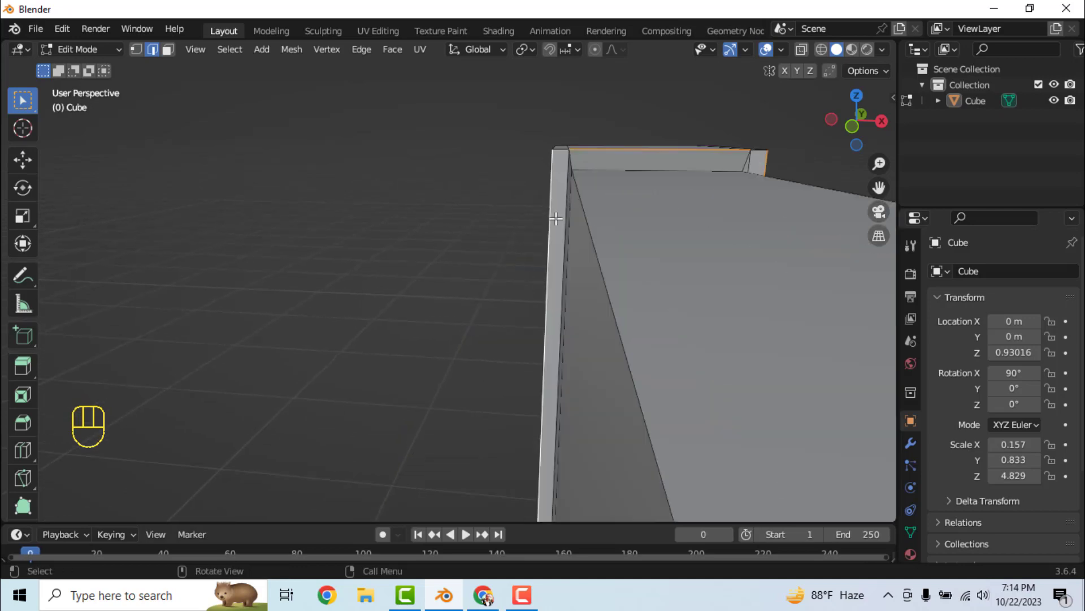
{"action": "middle_click_drag", "start_coordinate": [583, 204], "coordinate": [579, 151]}
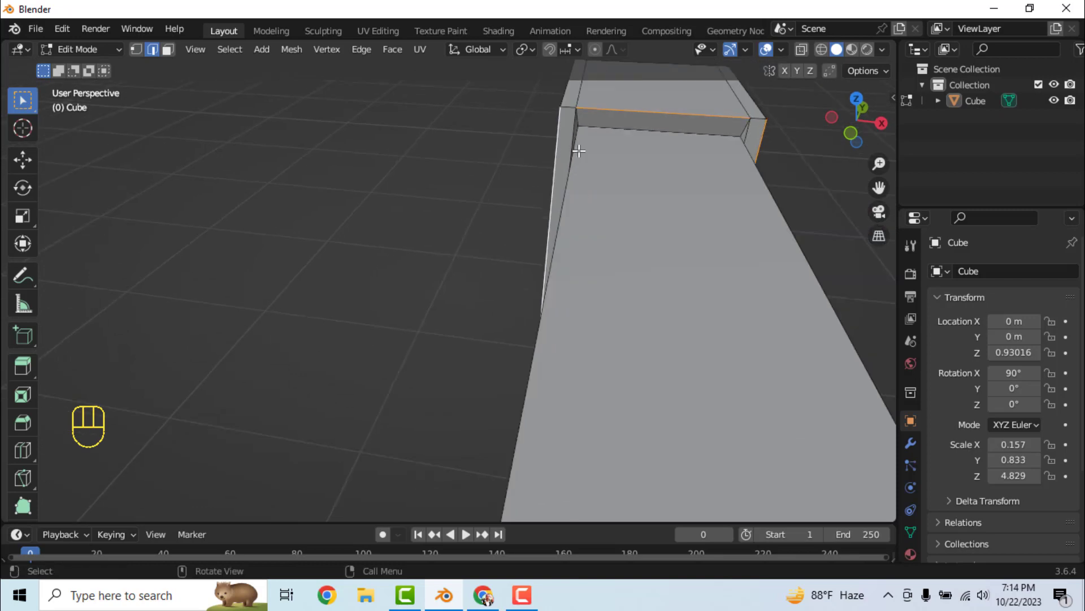
{"action": "middle_click_drag", "start_coordinate": [553, 195], "coordinate": [498, 121]}
{"action": "scroll", "coordinate": [498, 121], "scroll_direction": "up", "scroll_amount": 1}
{"action": "scroll", "coordinate": [487, 162], "scroll_direction": "down", "scroll_amount": 2}
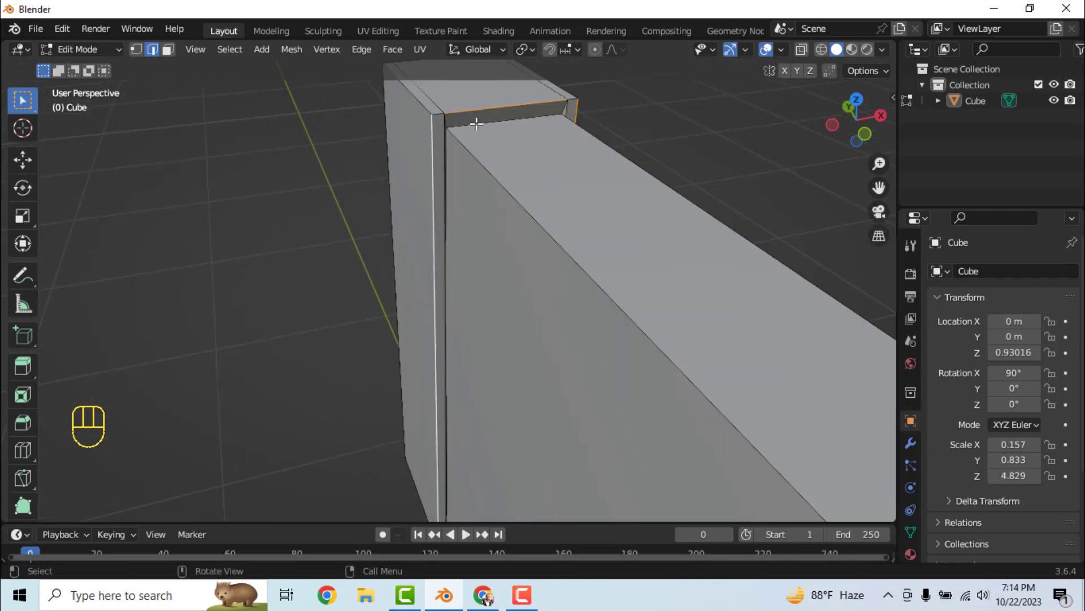
Select the upper and vertical outer edges of the end block's rim facing the plank.
{"action": "left_click", "coordinate": [438, 113]}
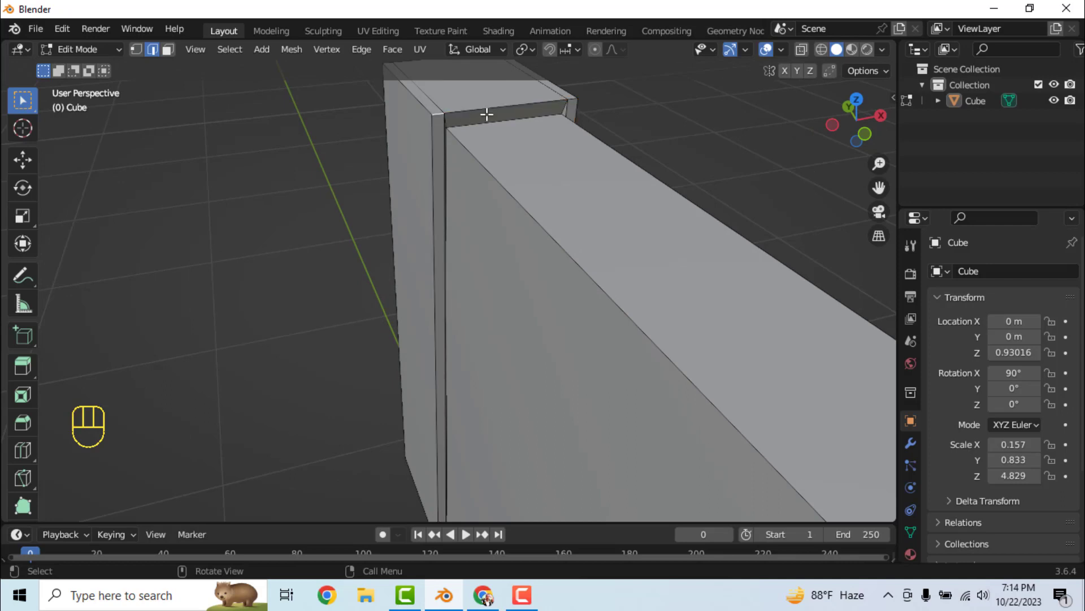
{"action": "left_click", "coordinate": [532, 105], "text": "shift"}
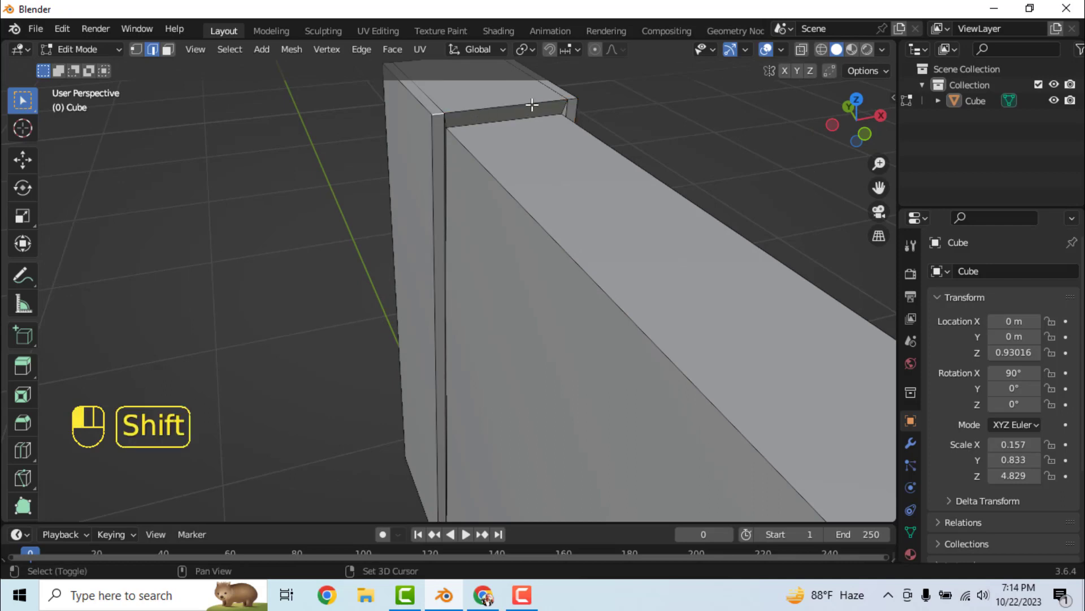
{"action": "left_click", "coordinate": [573, 99], "text": "shift"}
{"action": "left_click", "coordinate": [575, 107], "text": "shift"}
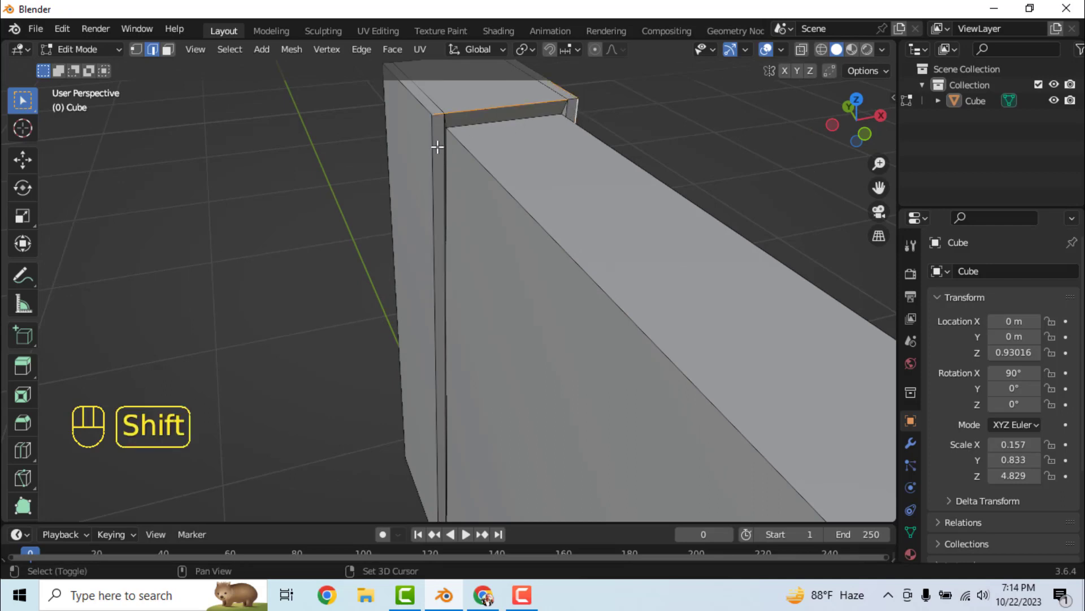
{"action": "left_click", "coordinate": [434, 147], "text": "shift"}
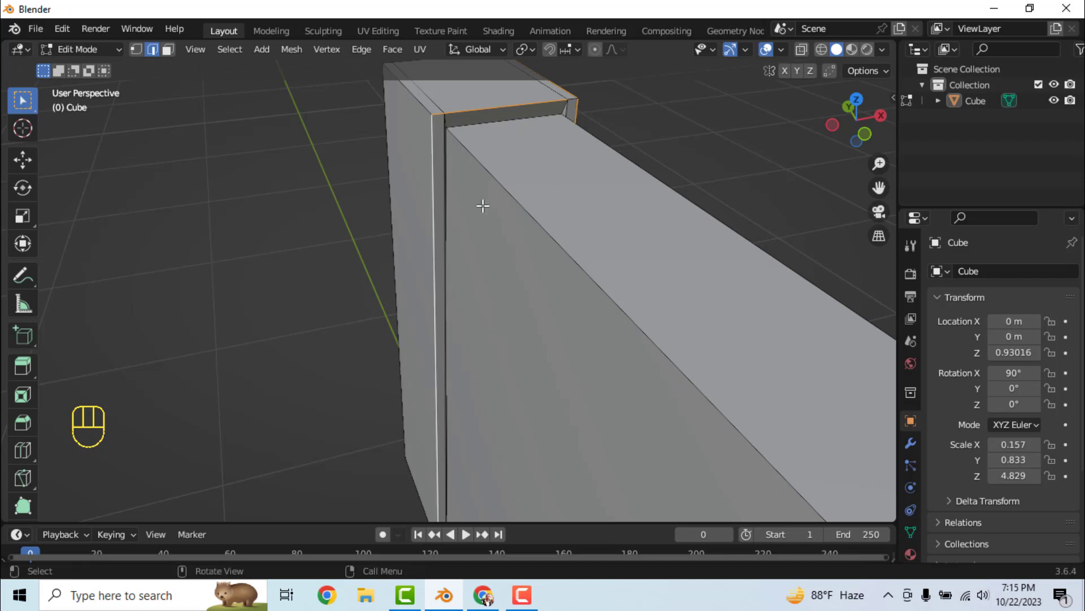
Add the lower edges of the end block's rim facing the plank to the edge selection.
{"action": "middle_click_drag", "start_coordinate": [458, 245], "coordinate": [515, 191]}
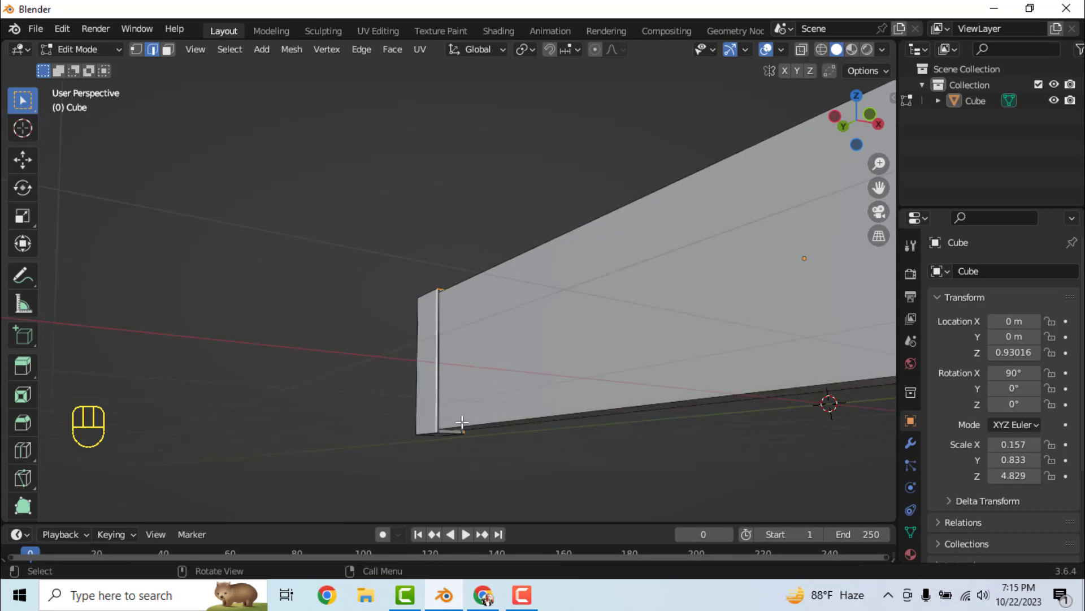
{"action": "scroll", "coordinate": [450, 456], "scroll_direction": "up", "scroll_amount": 2}
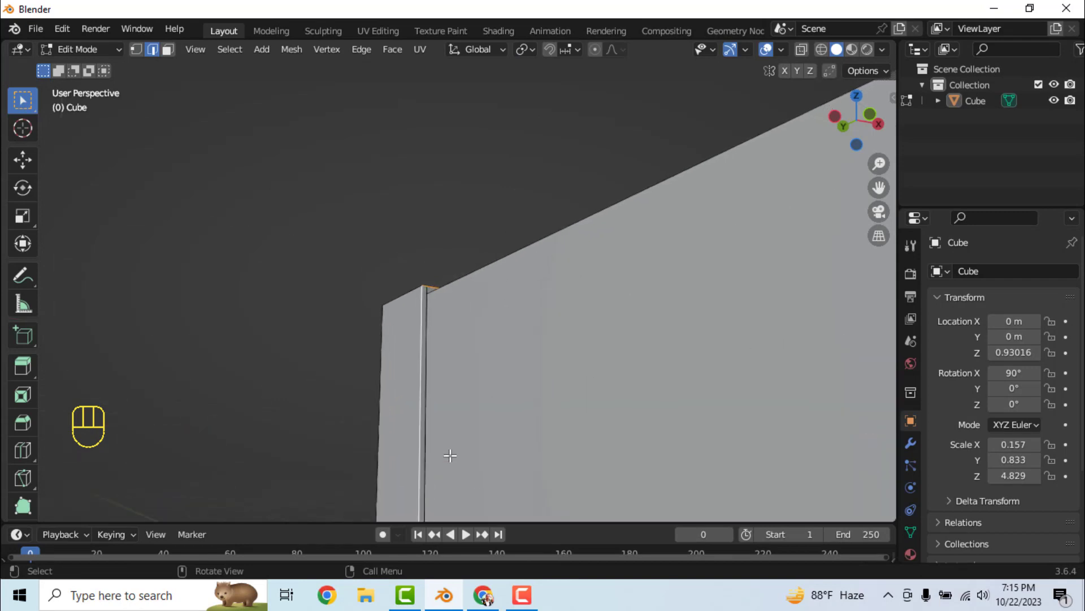
{"action": "middle_click_drag", "start_coordinate": [450, 455], "coordinate": [481, 415], "text": "shift"}
{"action": "key", "text": "shift"}
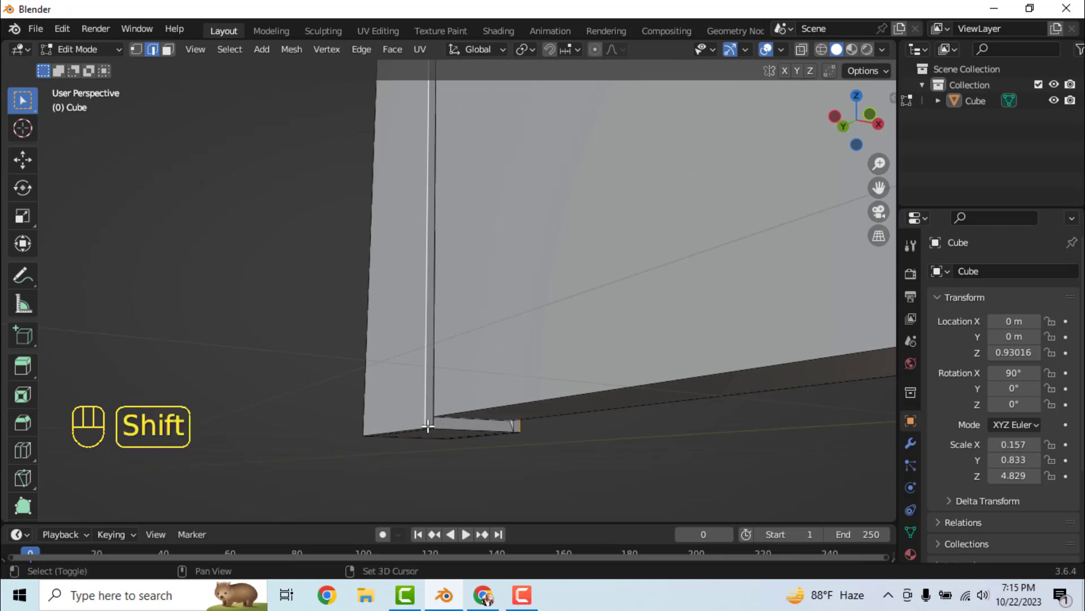
{"action": "left_click", "coordinate": [429, 428], "text": "shift"}
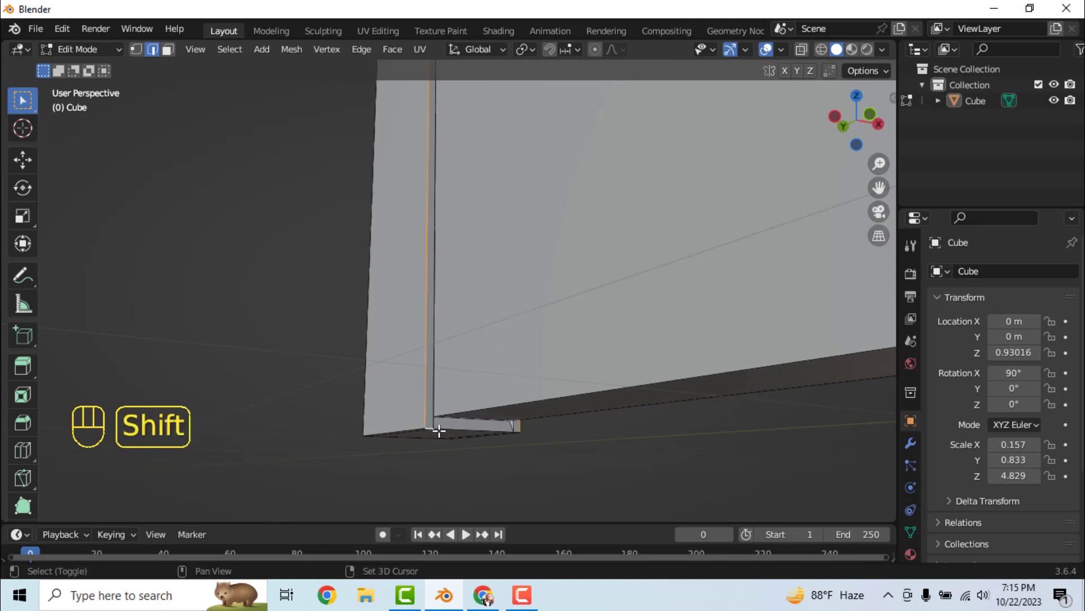
{"action": "left_click", "coordinate": [479, 440], "text": "shift"}
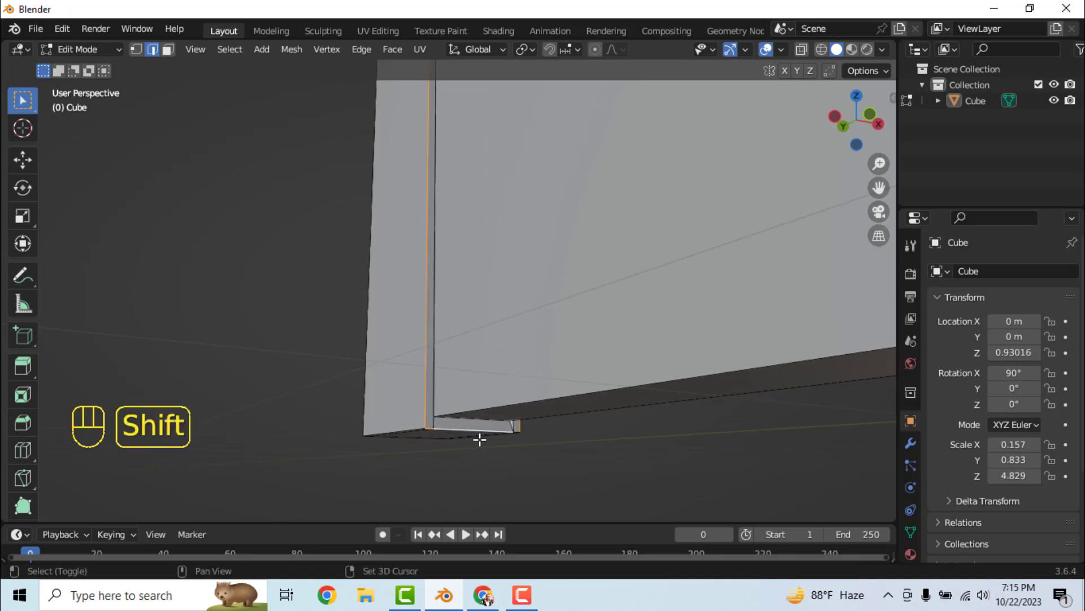
{"action": "left_click", "coordinate": [516, 431], "text": "shift"}
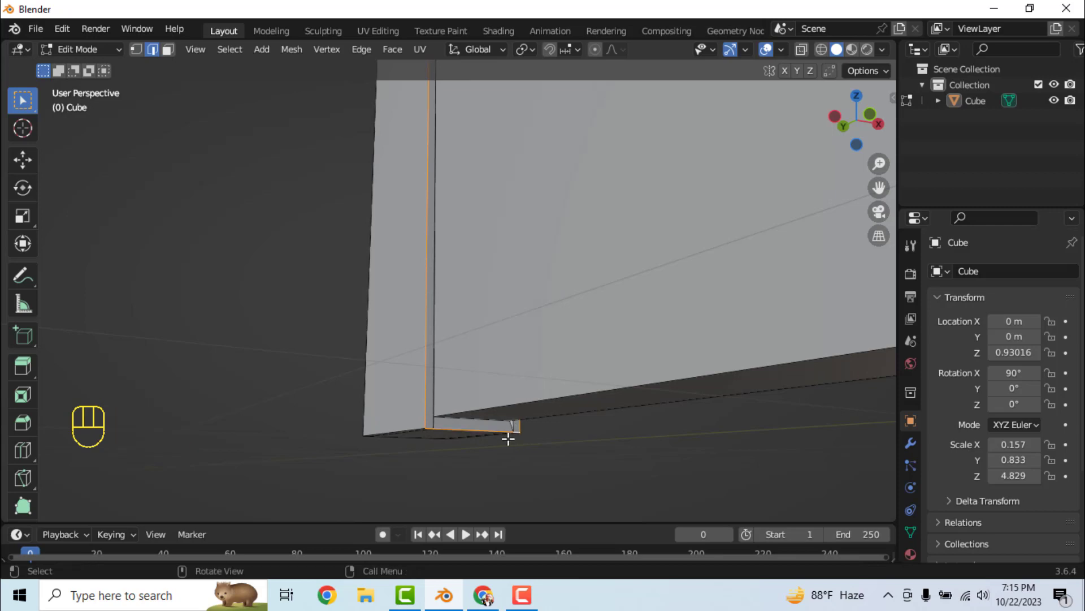
Bevel the selected rim edges with a width of 0.0137 m and one segment, and clear the selection.
{"action": "key", "text": "ctrl+b"}
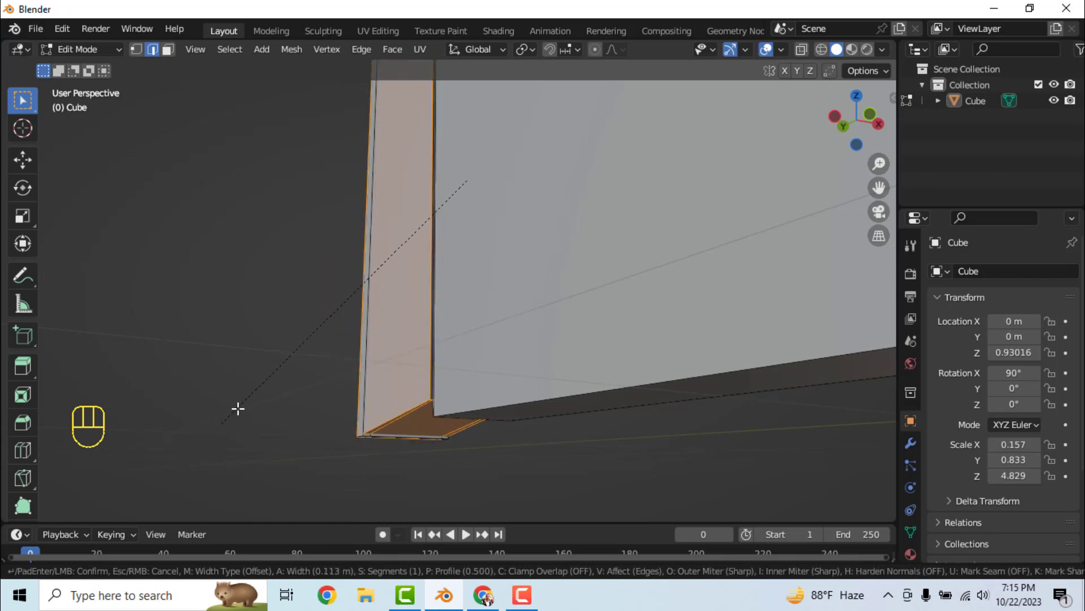
{"action": "left_click", "coordinate": [273, 374]}
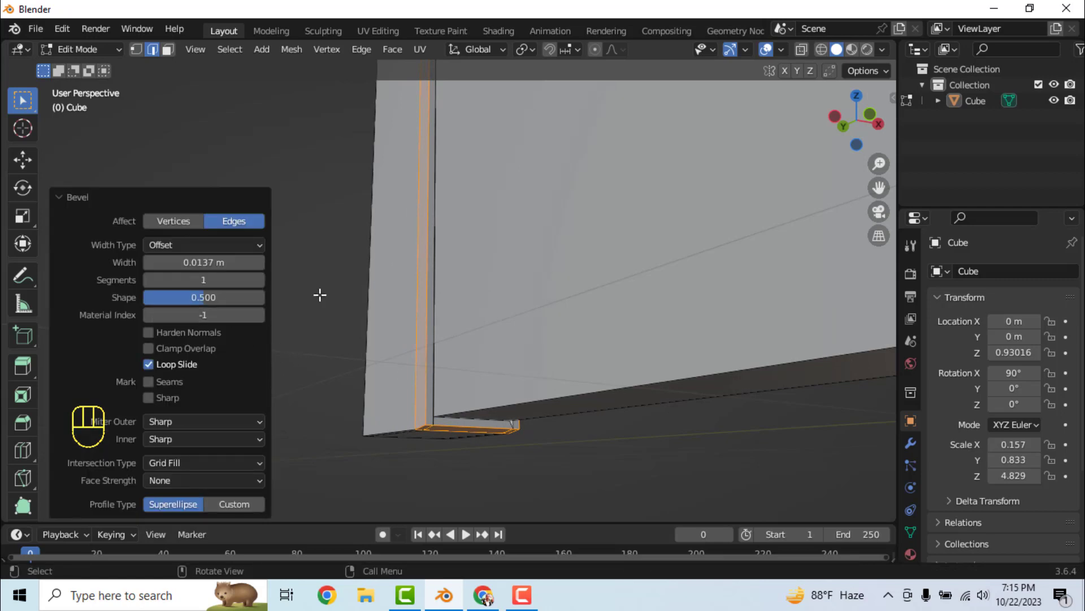
{"action": "key", "text": "Escape"}
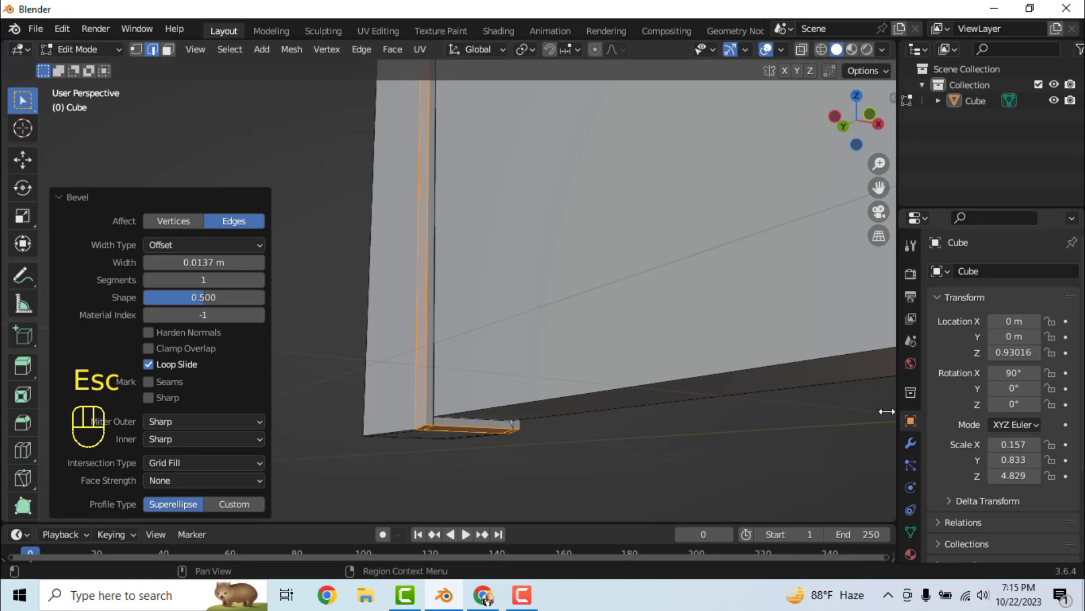
{"action": "key", "text": "Escape"}
{"action": "left_click", "coordinate": [910, 443]}
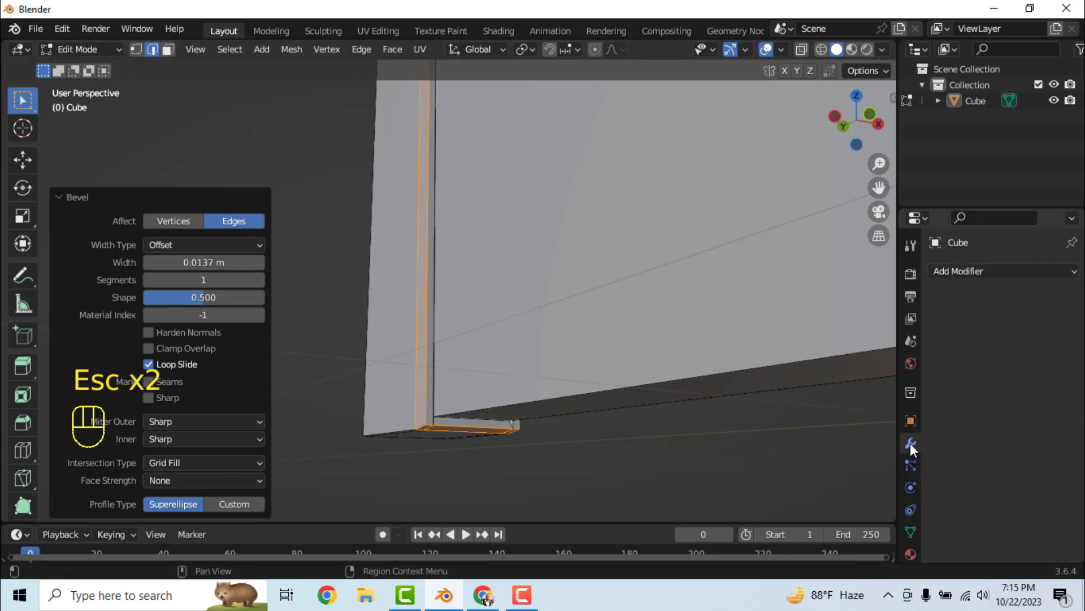
{"action": "left_click", "coordinate": [172, 148]}
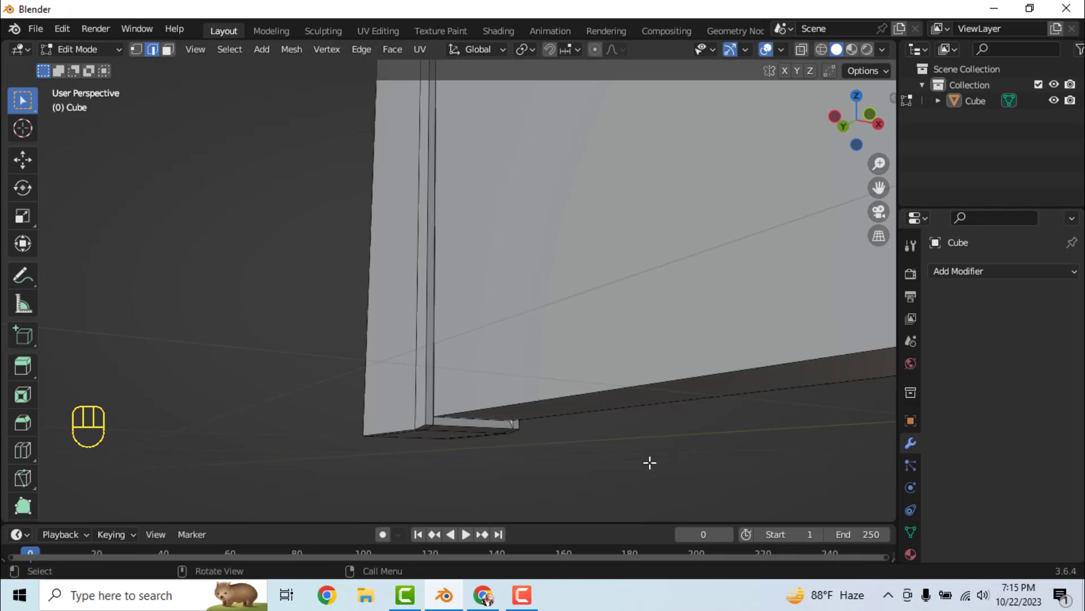
Select all geometry of the end block at the plank's +Y end in see-through wireframe display.
{"action": "scroll", "coordinate": [621, 457], "scroll_direction": "down", "scroll_amount": 3}
{"action": "middle_click_drag", "start_coordinate": [447, 350], "coordinate": [498, 313]}
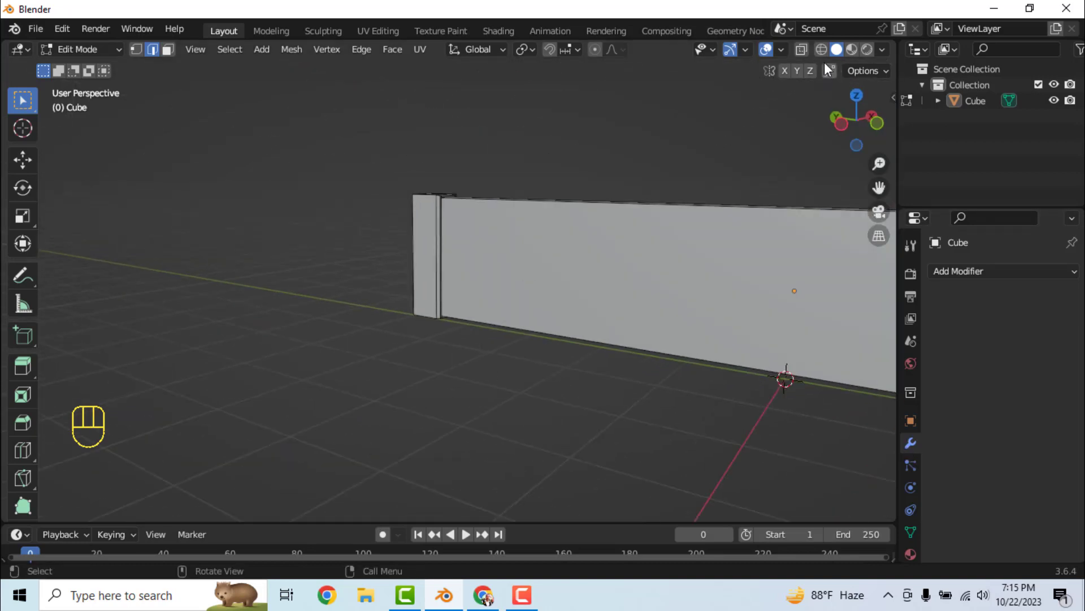
{"action": "key", "text": "alt+z"}
{"action": "left_click_drag", "start_coordinate": [300, 125], "coordinate": [509, 391]}
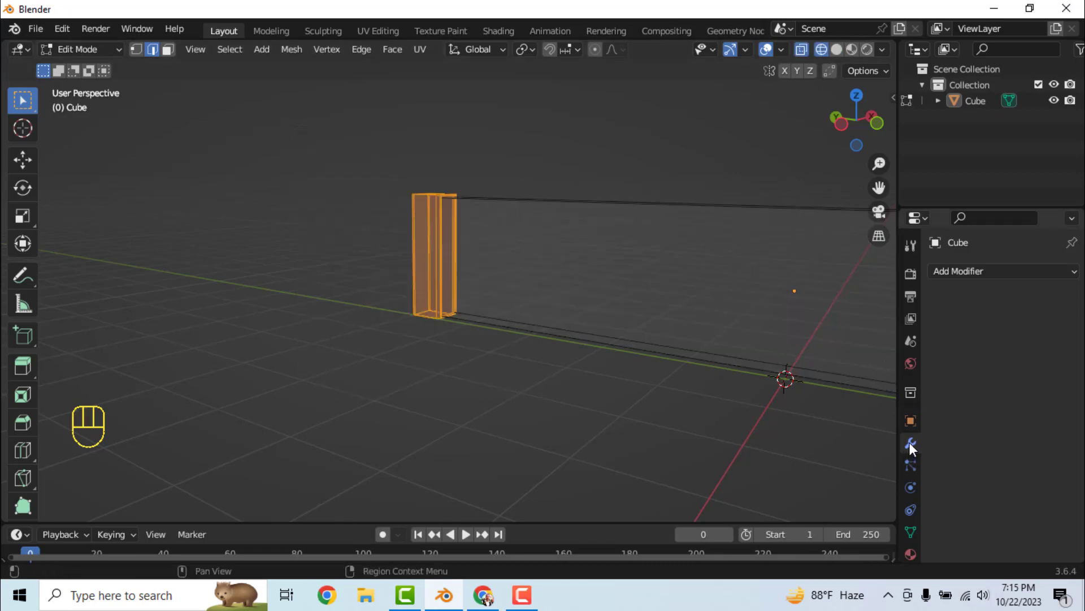
Add a Bevel modifier to the cube and return to solid display.
{"action": "left_click", "coordinate": [974, 271]}
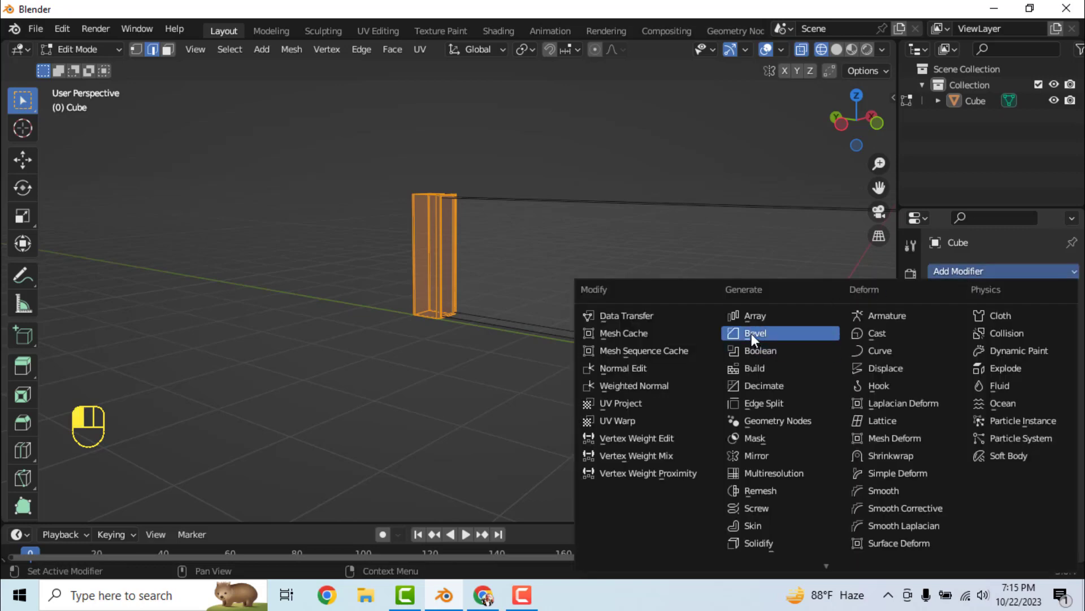
{"action": "key", "text": "Return"}
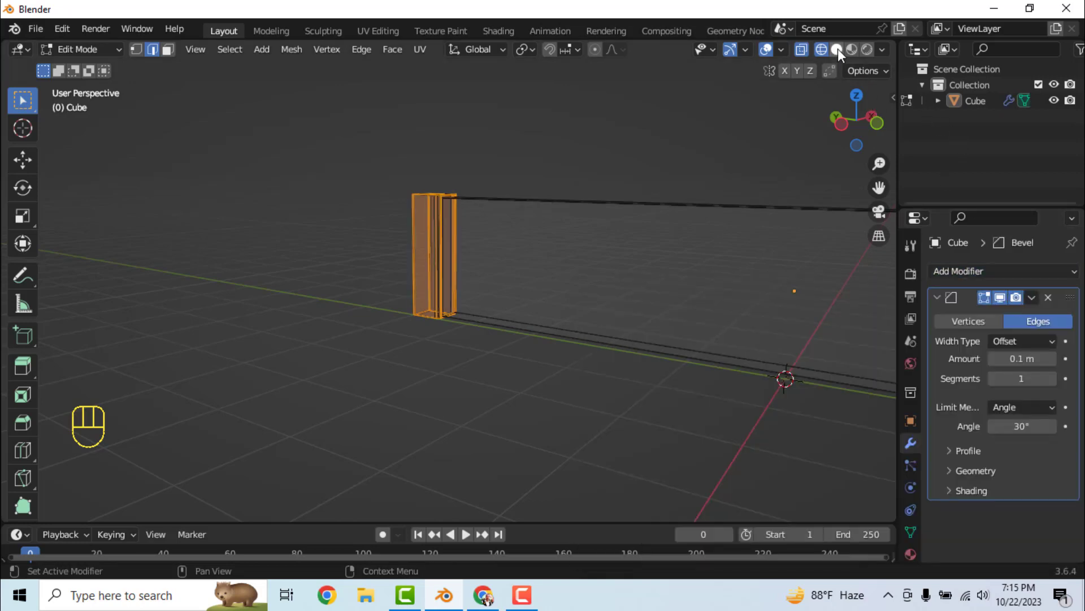
{"action": "left_click", "coordinate": [837, 49]}
{"action": "scroll", "coordinate": [411, 162], "scroll_direction": "up", "scroll_amount": 6}
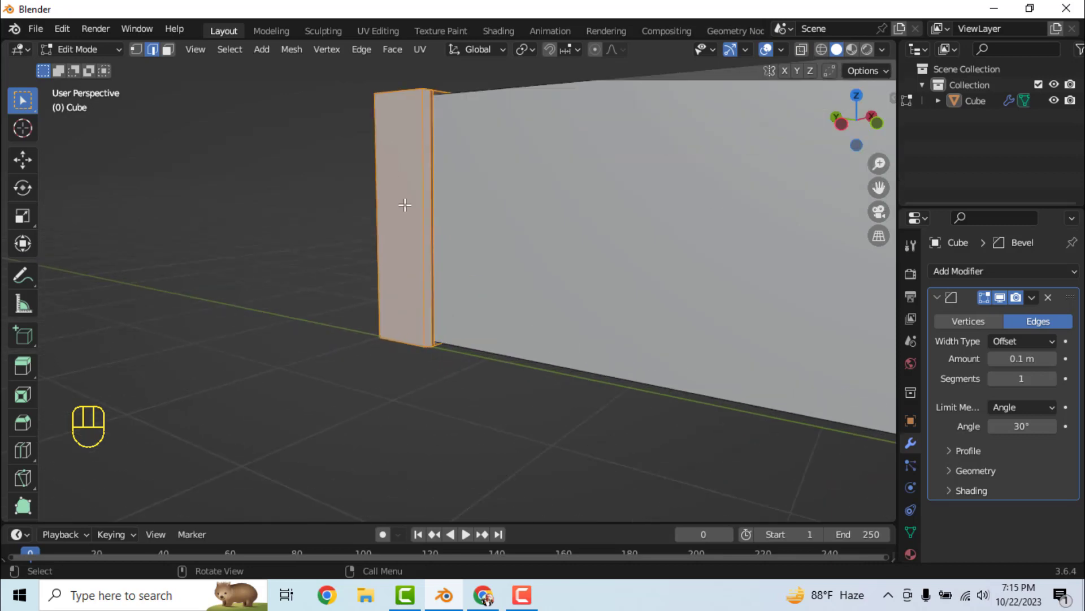
{"action": "middle_click_drag", "start_coordinate": [402, 230], "coordinate": [390, 261]}
{"action": "scroll", "coordinate": [389, 177], "scroll_direction": "up", "scroll_amount": 2}
{"action": "middle_click_drag", "start_coordinate": [389, 176], "coordinate": [388, 252]}
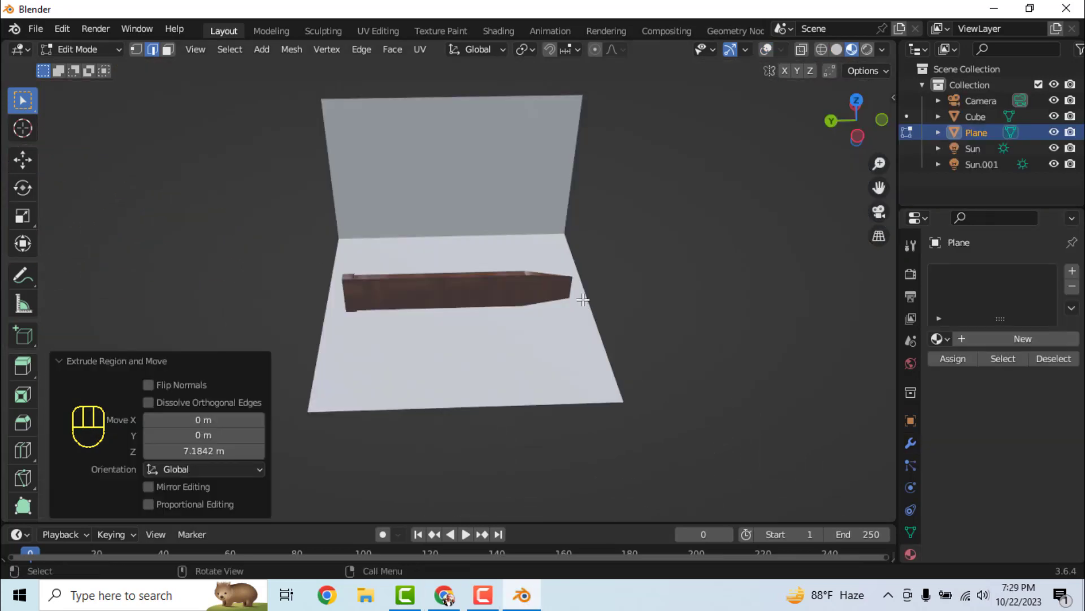
Undo the plane's wall extrusion and scale the whole plane up uniformly by about 1.887 in Object Mode.
{"action": "key", "text": "ctrl+z"}
{"action": "key", "text": "ctrl+z"}
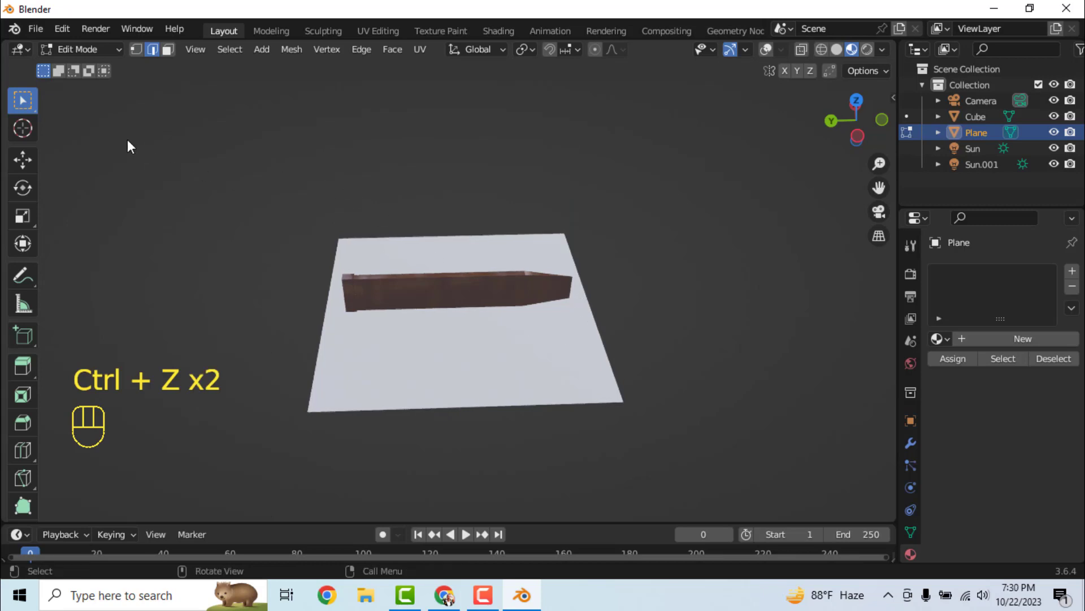
{"action": "key", "text": "Tab"}
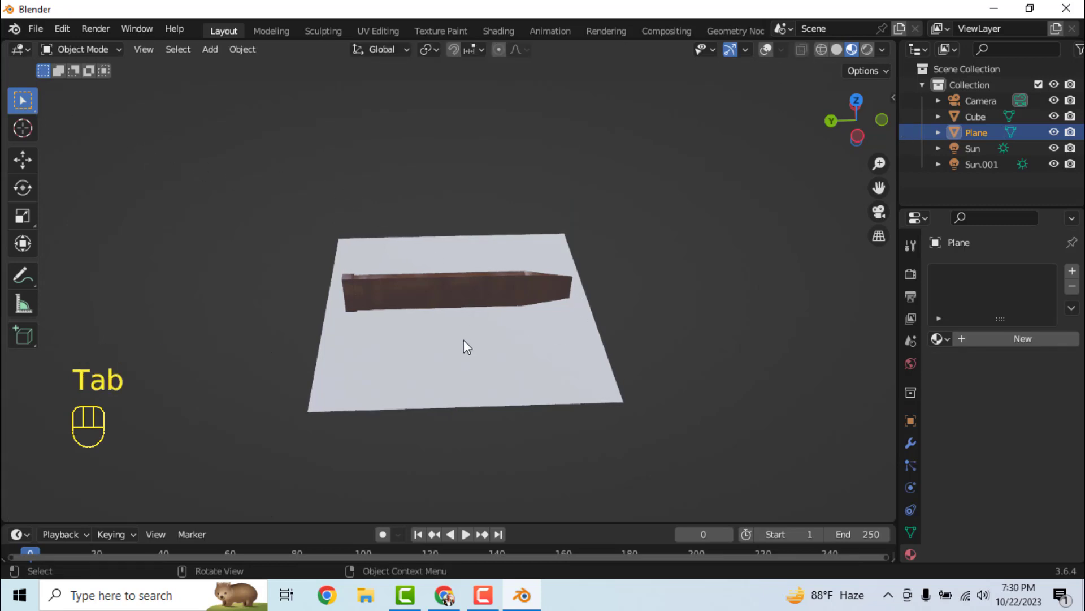
{"action": "key", "text": "s"}
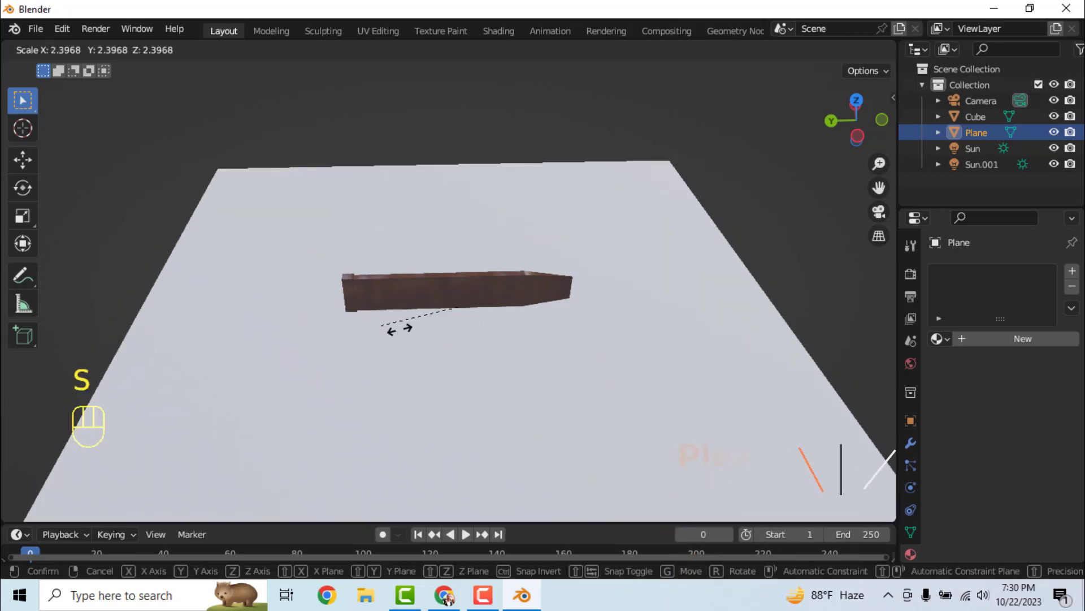
{"action": "left_click", "coordinate": [401, 331]}
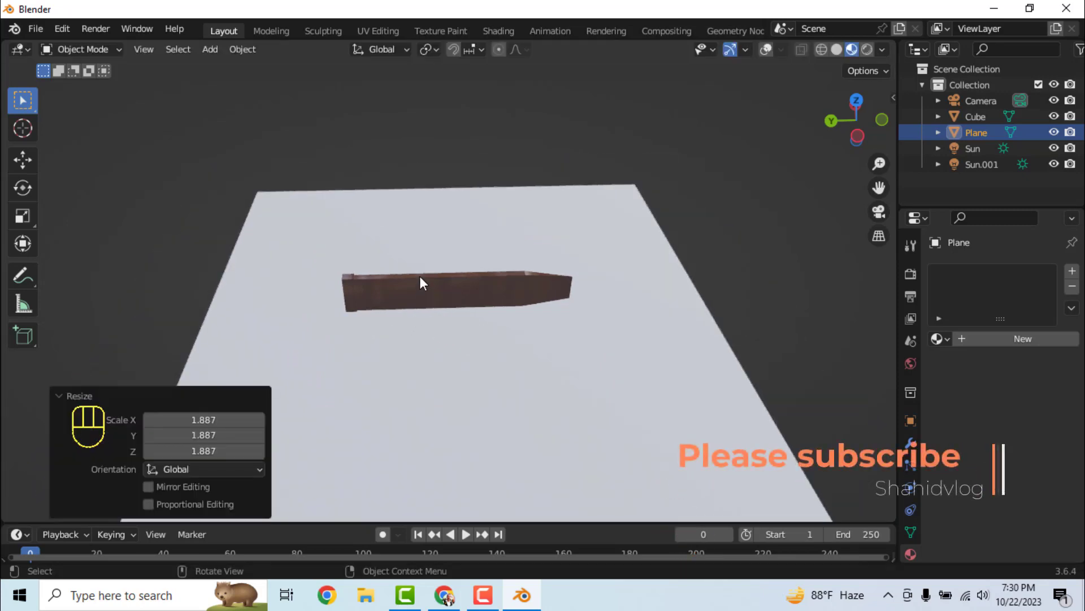
Extrude the plane's far edge straight up along Z by about 7.5 m to form a backdrop wall.
{"action": "key", "text": "Tab"}
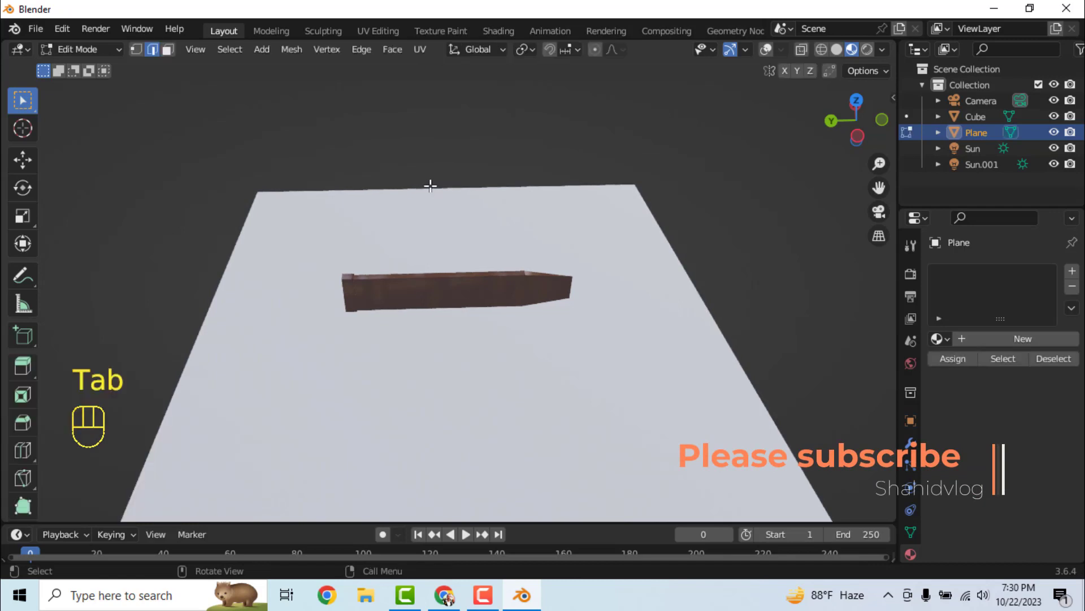
{"action": "key", "text": "e"}
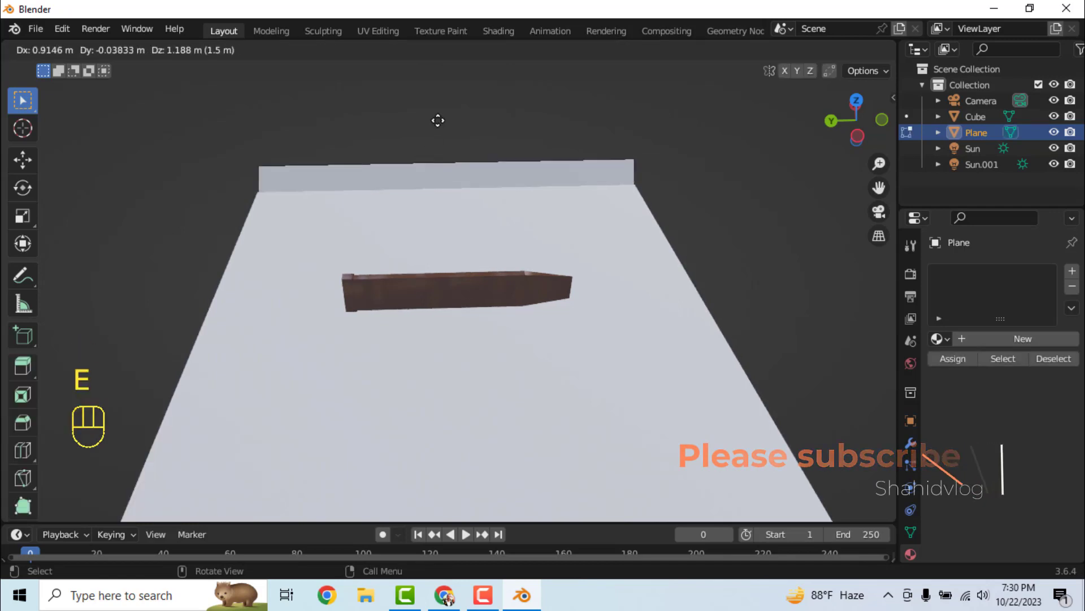
{"action": "key", "text": "z"}
{"action": "key", "text": "z"}
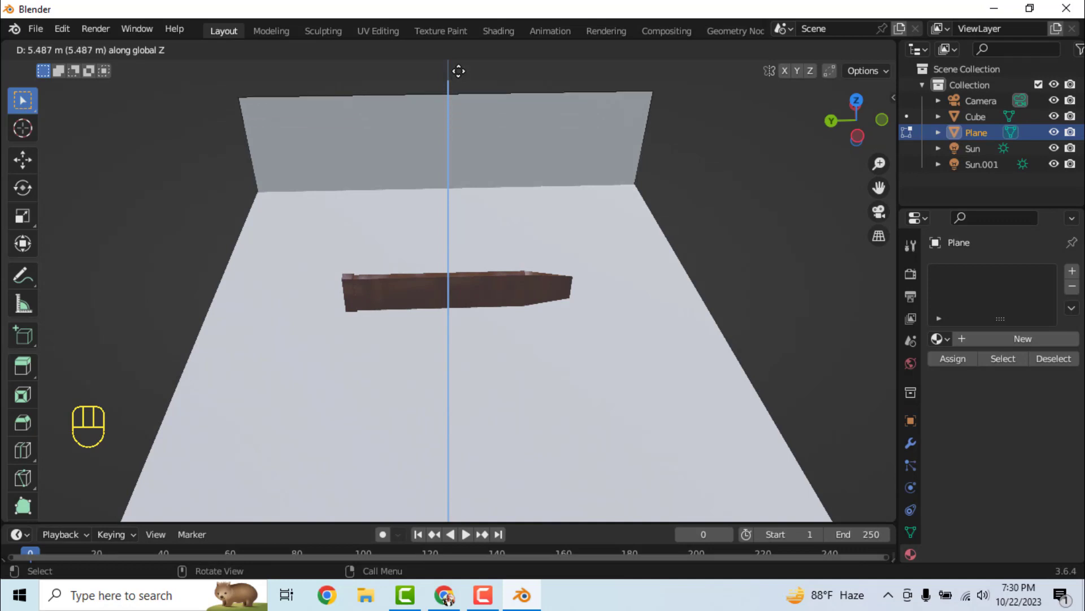
{"action": "left_click", "coordinate": [458, 510]}
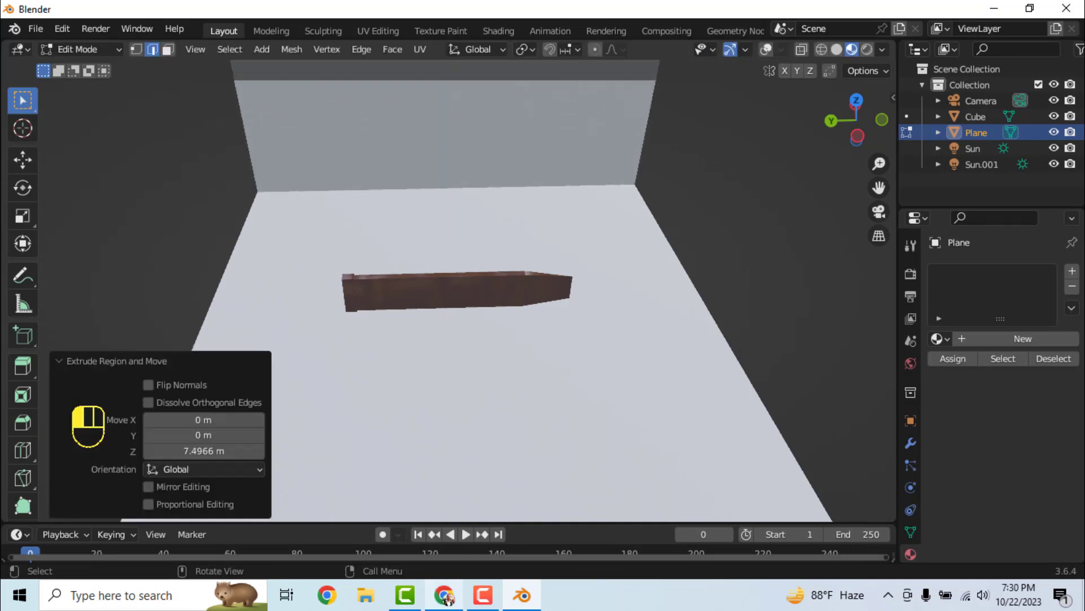
{"action": "middle_click_drag", "start_coordinate": [509, 381], "coordinate": [526, 365], "text": "shift"}
{"action": "scroll", "coordinate": [431, 364], "scroll_direction": "up", "scroll_amount": 1}
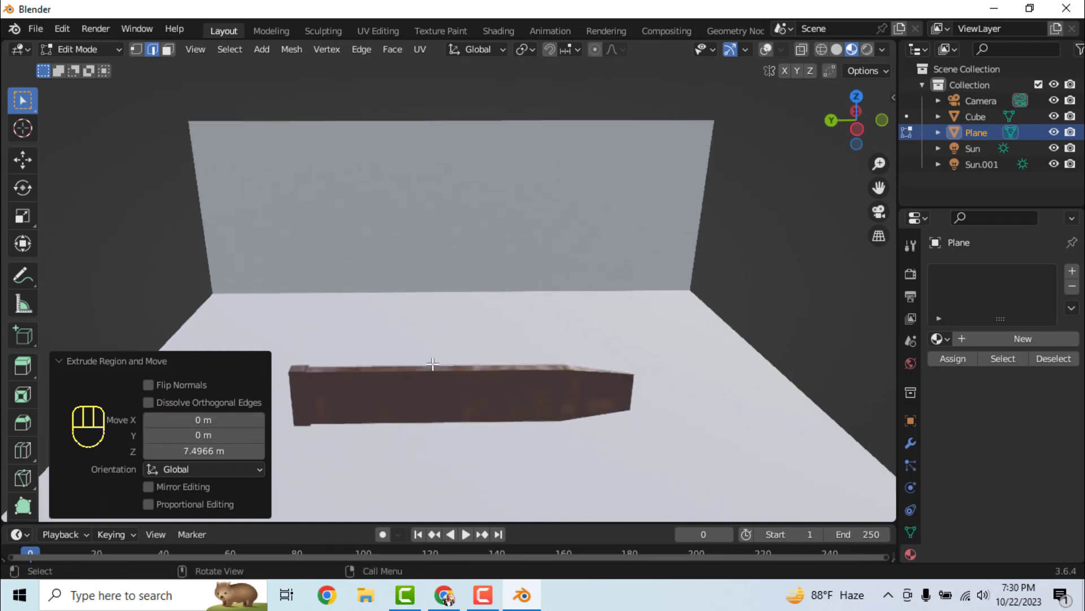
{"action": "scroll", "coordinate": [431, 366], "scroll_direction": "up", "scroll_amount": 1}
Turn on the viewport overlays and move the cube about 4.82 m along X toward the backdrop wall.
{"action": "key", "text": "Tab"}
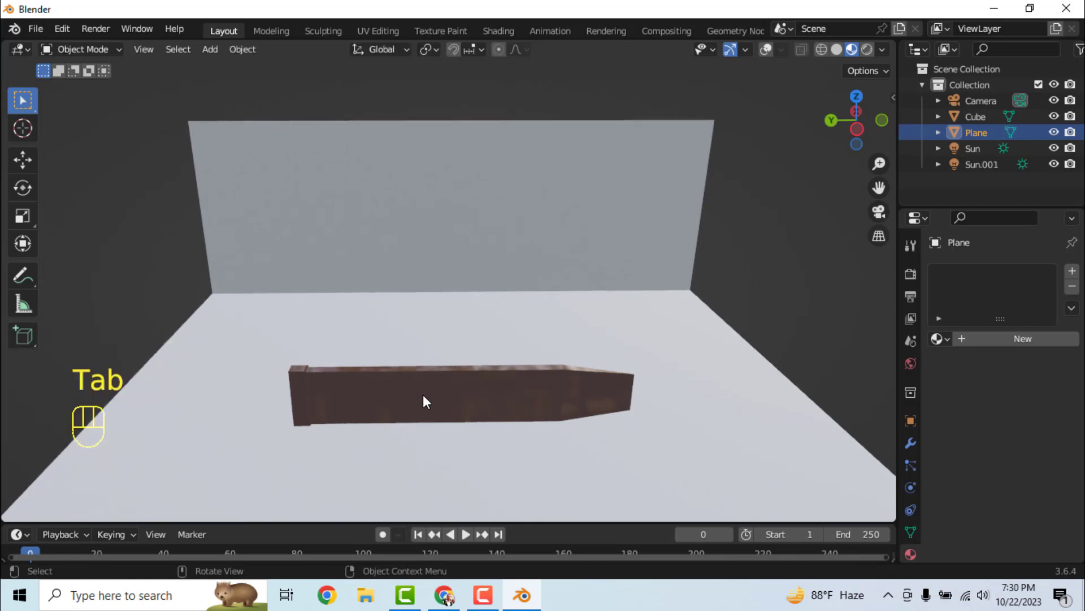
{"action": "left_click", "coordinate": [444, 394]}
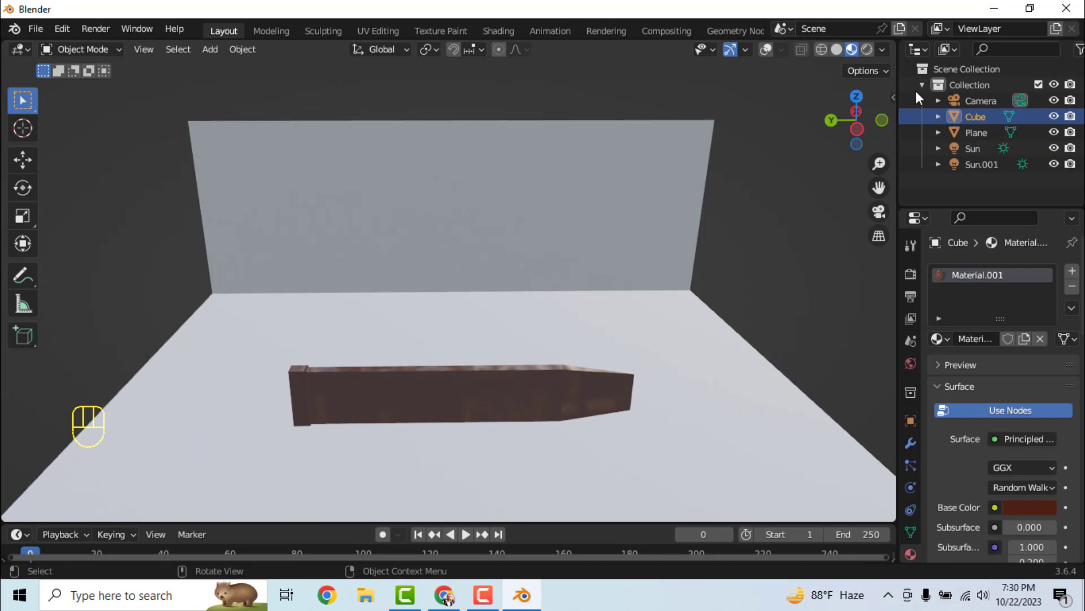
{"action": "left_click", "coordinate": [768, 50]}
{"action": "left_click", "coordinate": [466, 377]}
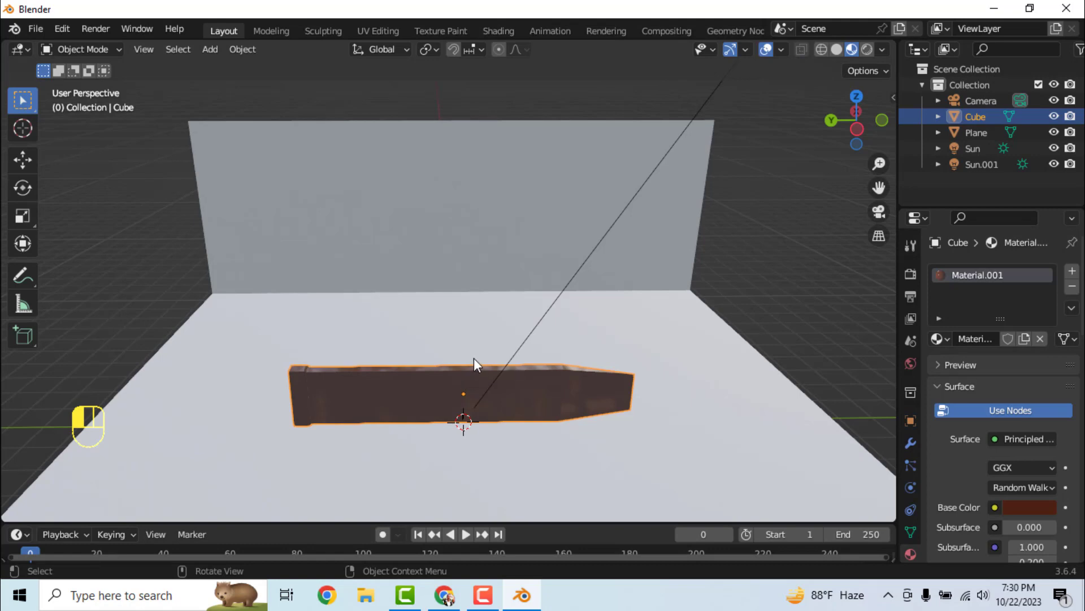
{"action": "key", "text": "g"}
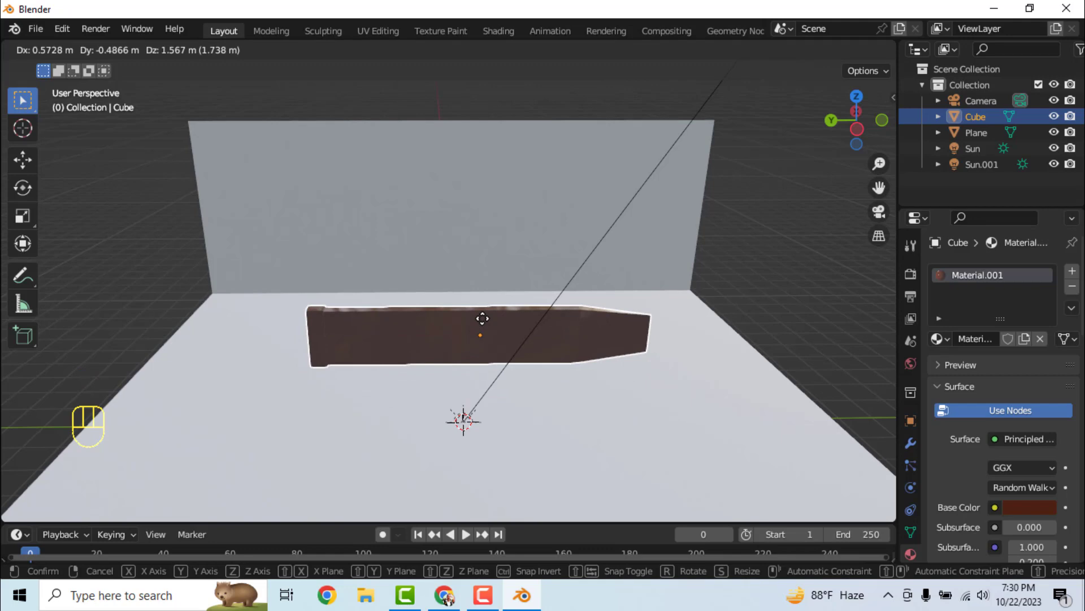
{"action": "key", "text": "x"}
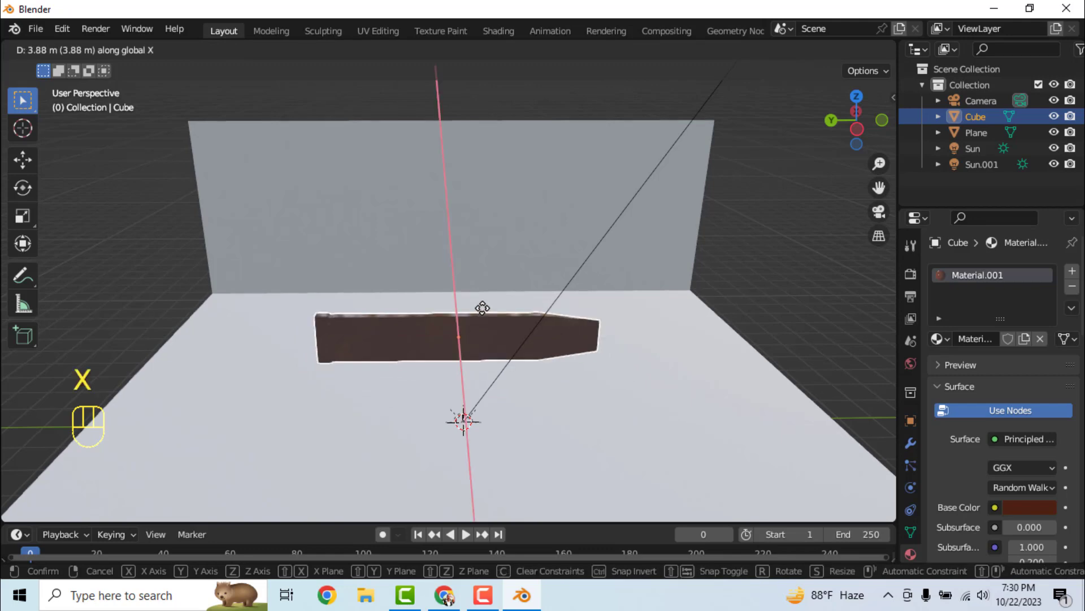
{"action": "left_click", "coordinate": [467, 276]}
{"action": "scroll", "coordinate": [448, 240], "scroll_direction": "up", "scroll_amount": 3}
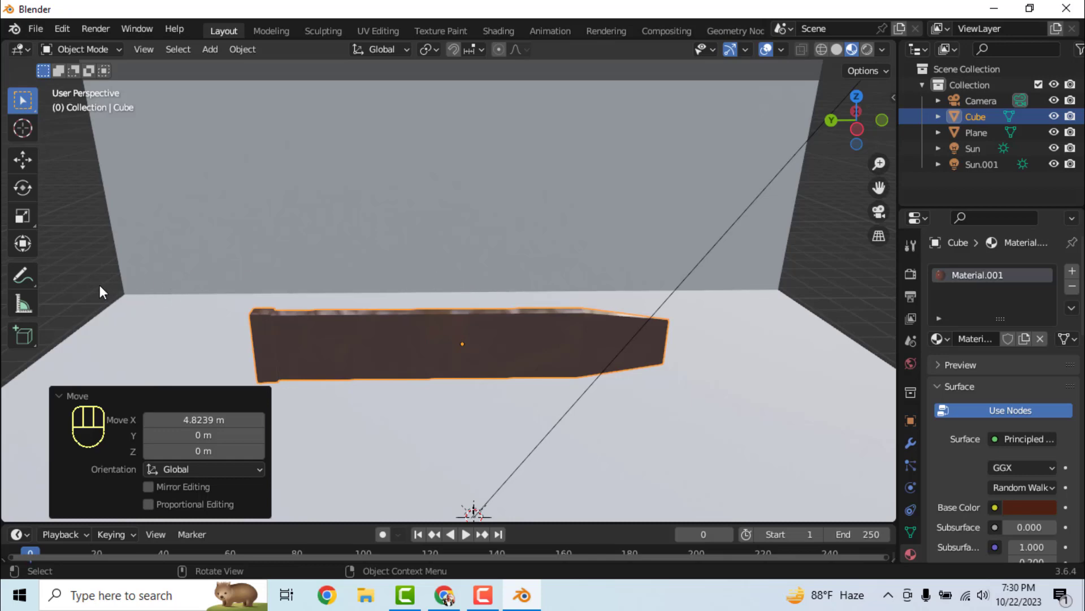
Try to bevel the fold edge between the floor and the backdrop wall while editing the cube.
{"action": "key", "text": "Tab"}
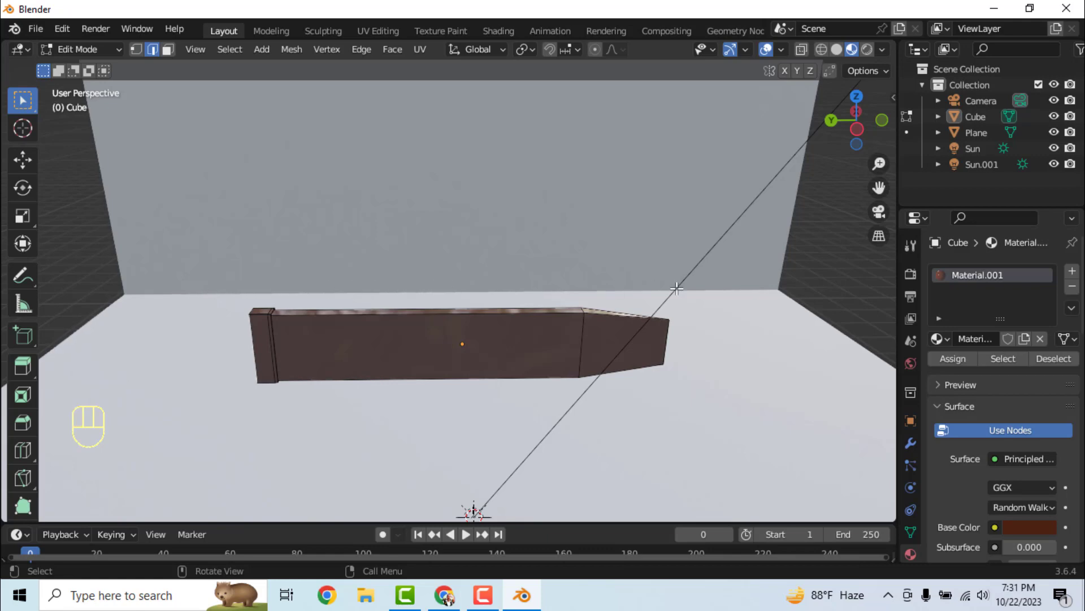
{"action": "left_click", "coordinate": [757, 292]}
{"action": "left_click", "coordinate": [759, 287]}
{"action": "key", "text": "ctrl+b"}
{"action": "middle_click_drag", "start_coordinate": [747, 283], "coordinate": [639, 299]}
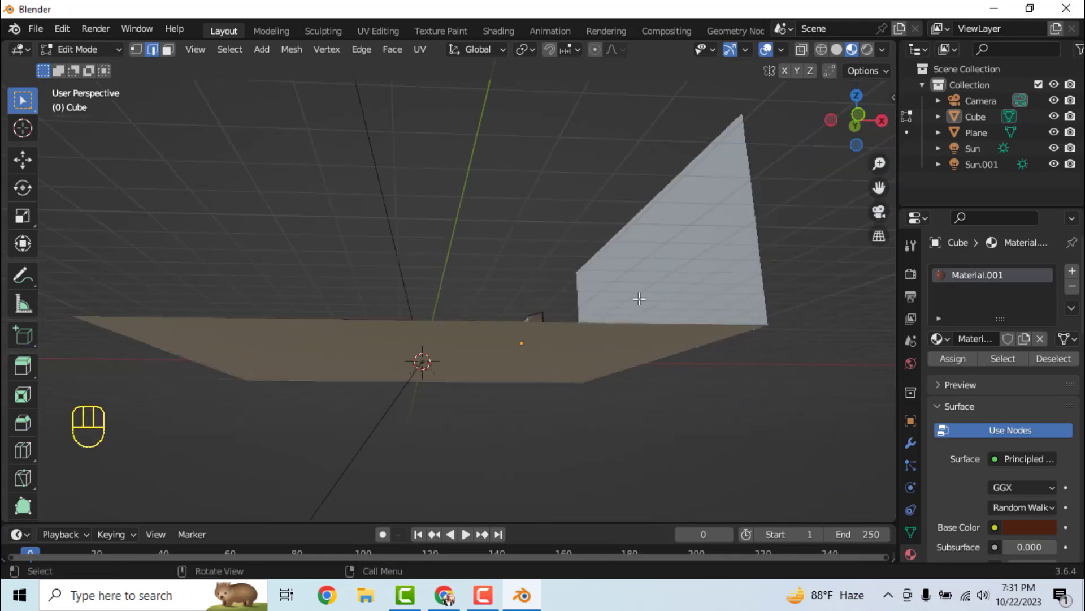
{"action": "middle_click_drag", "start_coordinate": [775, 315], "coordinate": [337, 369]}
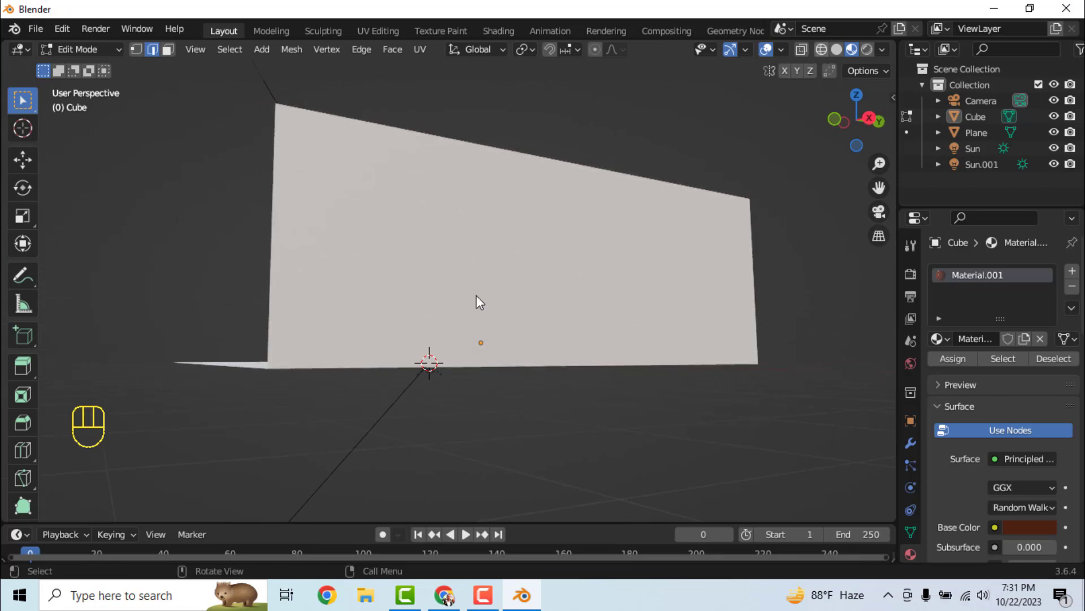
Try to select the fold edge between the floor and the backdrop wall in wireframe display.
{"action": "key", "text": "shift+z"}
{"action": "middle_click_drag", "start_coordinate": [436, 317], "coordinate": [463, 419]}
{"action": "left_click", "coordinate": [469, 406]}
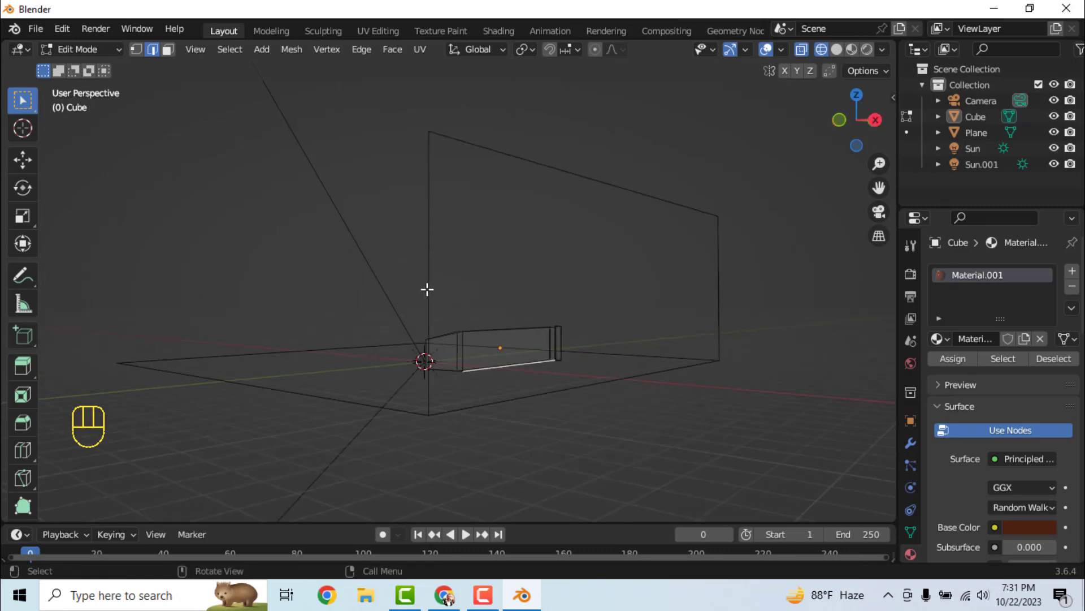
{"action": "left_click", "coordinate": [439, 278]}
{"action": "left_click", "coordinate": [429, 257]}
{"action": "left_click", "coordinate": [429, 257]}
{"action": "left_click_drag", "start_coordinate": [421, 222], "coordinate": [420, 267]}
{"action": "left_click", "coordinate": [488, 403]}
{"action": "middle_click_drag", "start_coordinate": [705, 356], "coordinate": [713, 349]}
{"action": "middle_click_drag", "start_coordinate": [716, 341], "coordinate": [691, 349]}
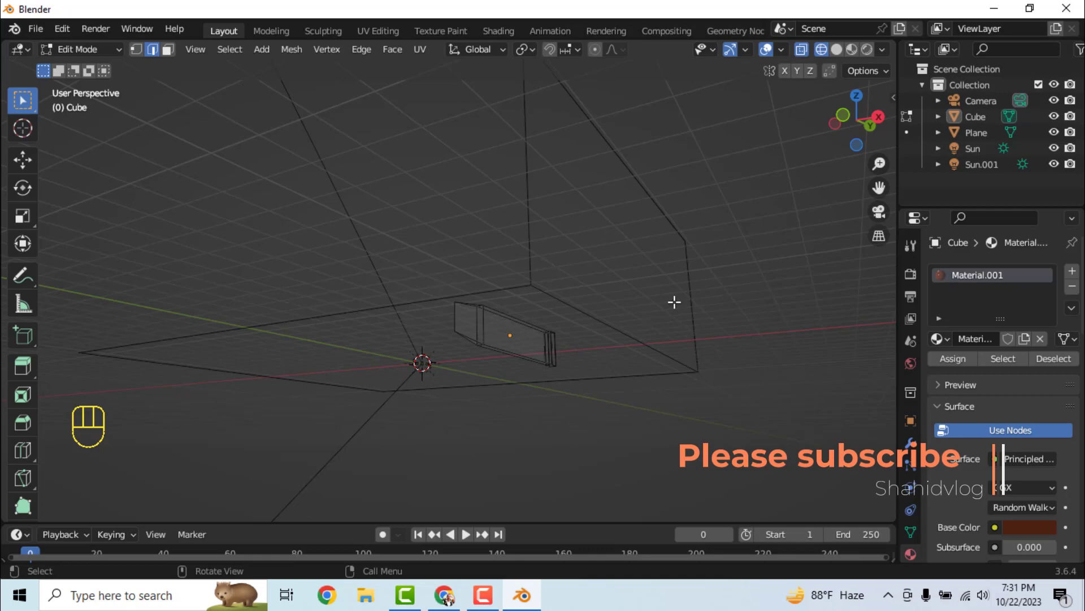
Try to pick the backdrop's fold edge in see-through solid and opaque wireframe displays, and return to Object Mode.
{"action": "left_click", "coordinate": [836, 49]}
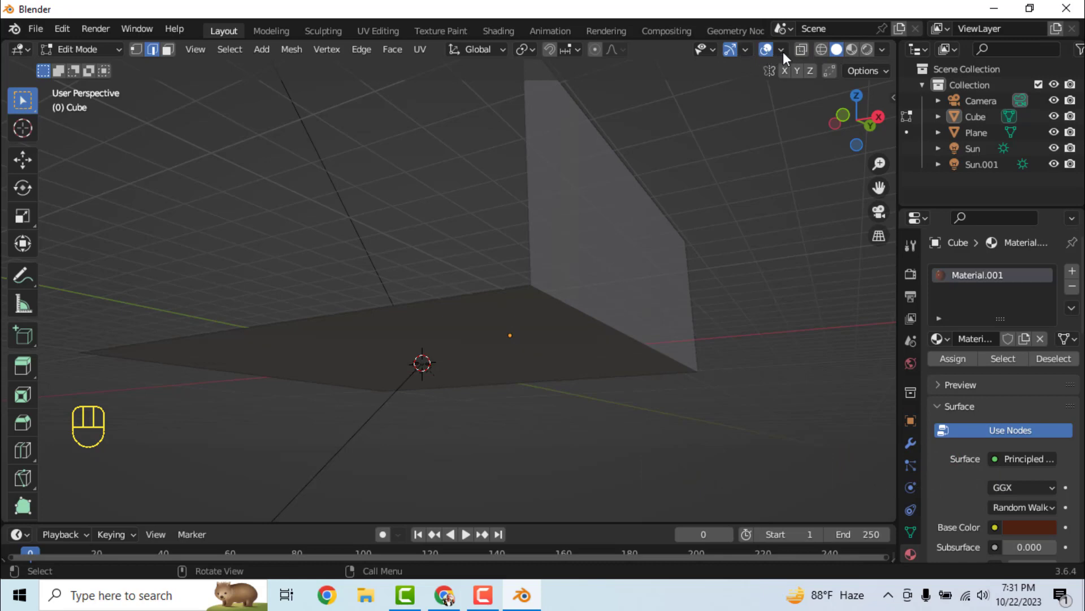
{"action": "left_click", "coordinate": [803, 49]}
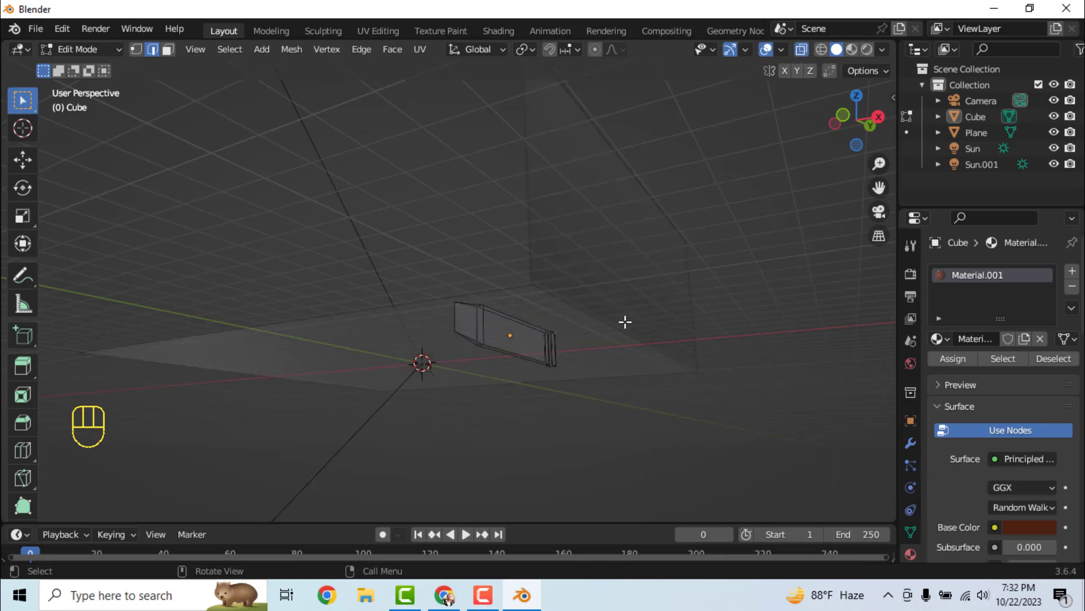
{"action": "middle_click_drag", "start_coordinate": [625, 321], "coordinate": [681, 281]}
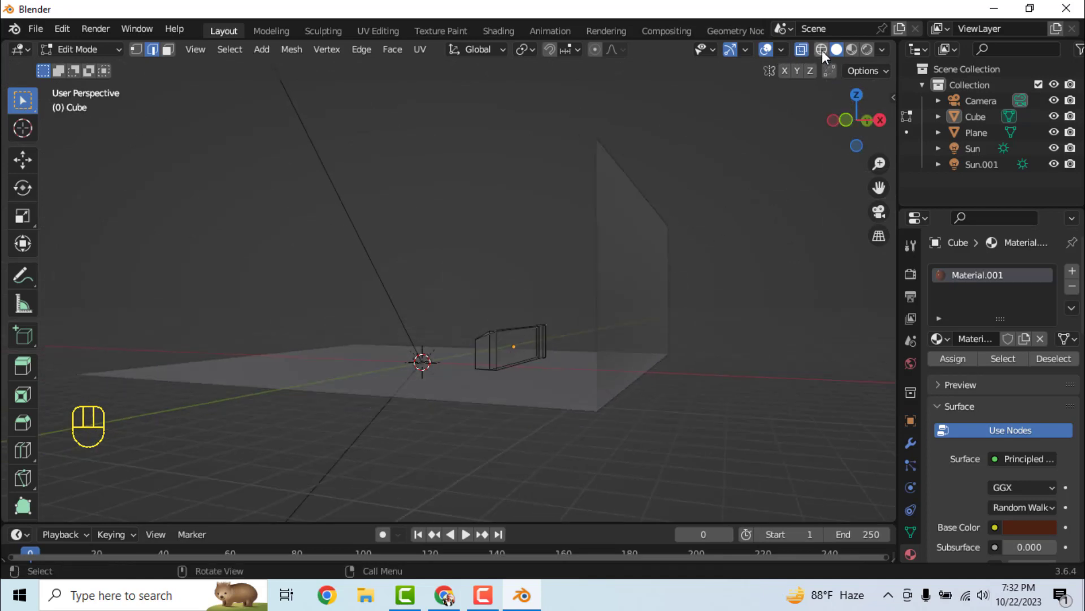
{"action": "left_click", "coordinate": [822, 49]}
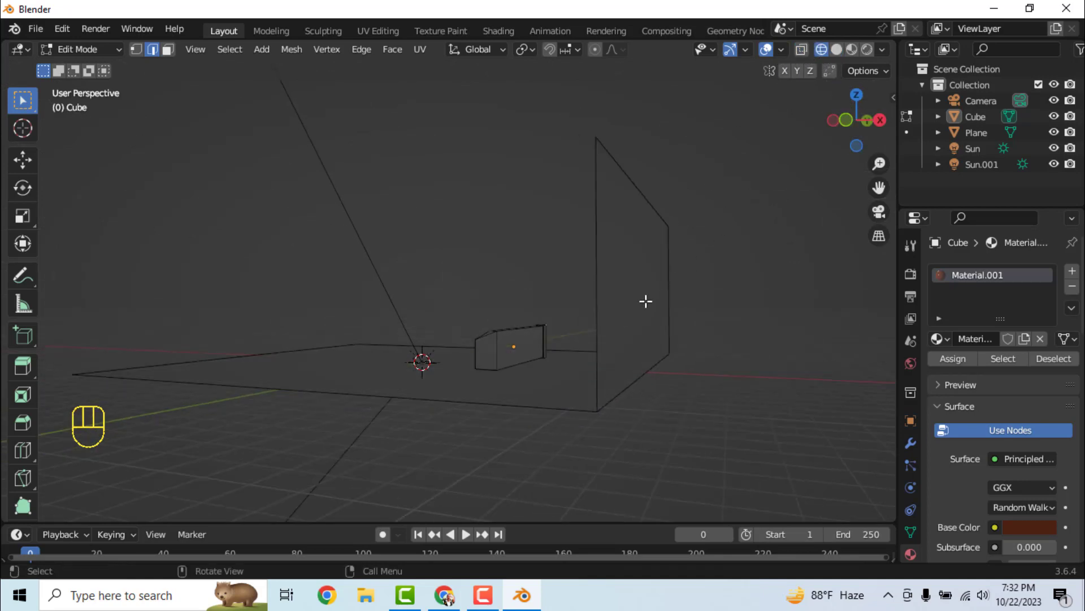
{"action": "mouse_move", "coordinate": [669, 349]}
{"action": "middle_mouse_down"}
{"action": "mouse_move", "coordinate": [668, 331]}
{"action": "mouse_move", "coordinate": [667, 345]}
{"action": "middle_mouse_up"}
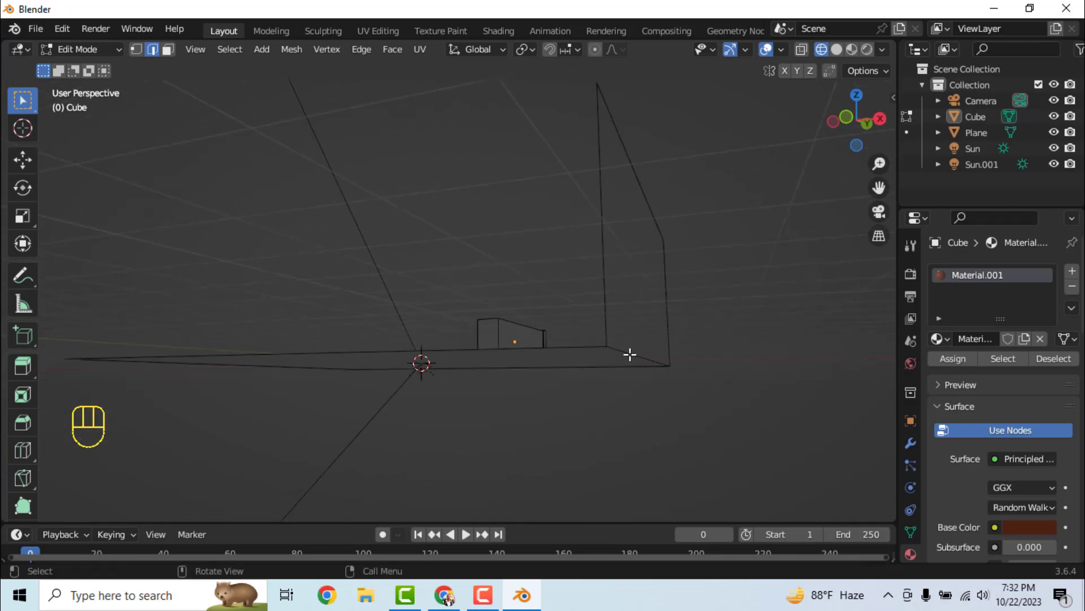
{"action": "left_click", "coordinate": [630, 353]}
{"action": "left_click", "coordinate": [167, 49]}
{"action": "middle_click_drag", "start_coordinate": [533, 293], "coordinate": [625, 320]}
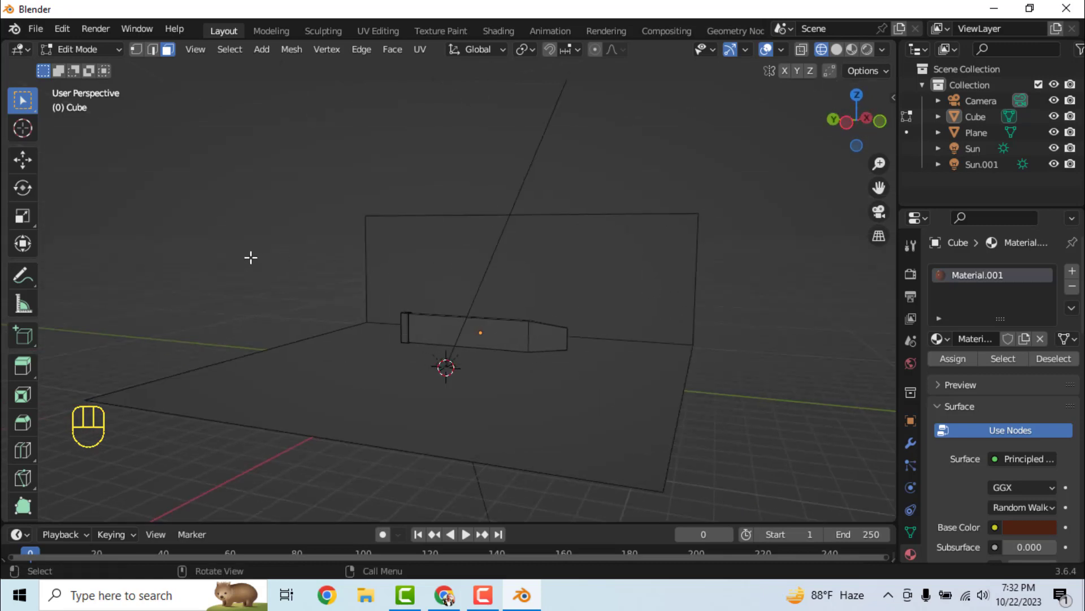
{"action": "key", "text": "Escape"}
{"action": "key", "text": "Tab"}
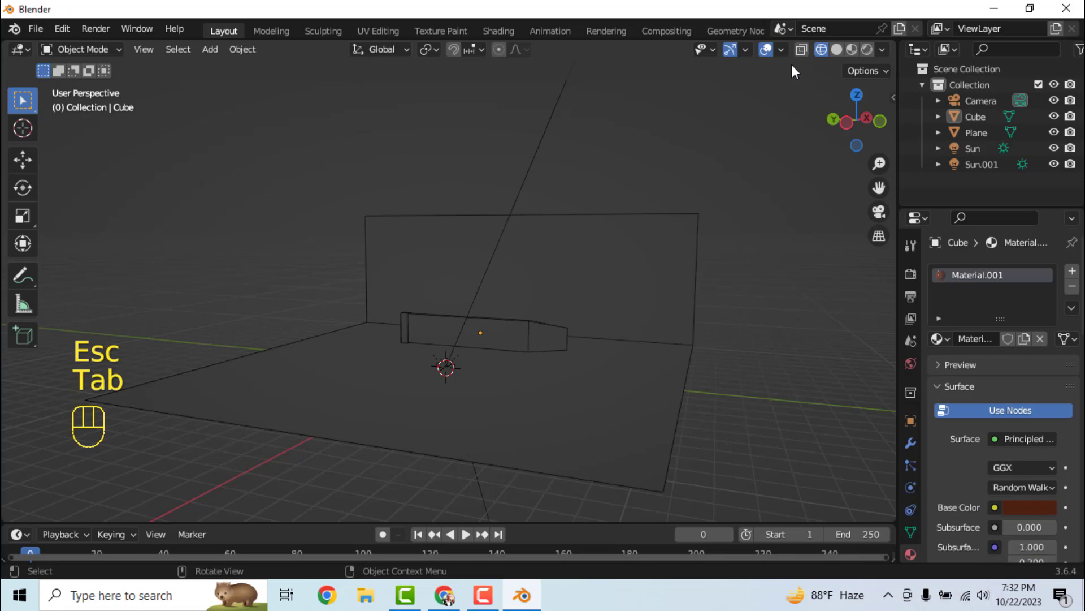
Show the scene in opaque solid display with X-ray off and the viewport overlays on.
{"action": "left_click", "coordinate": [836, 50]}
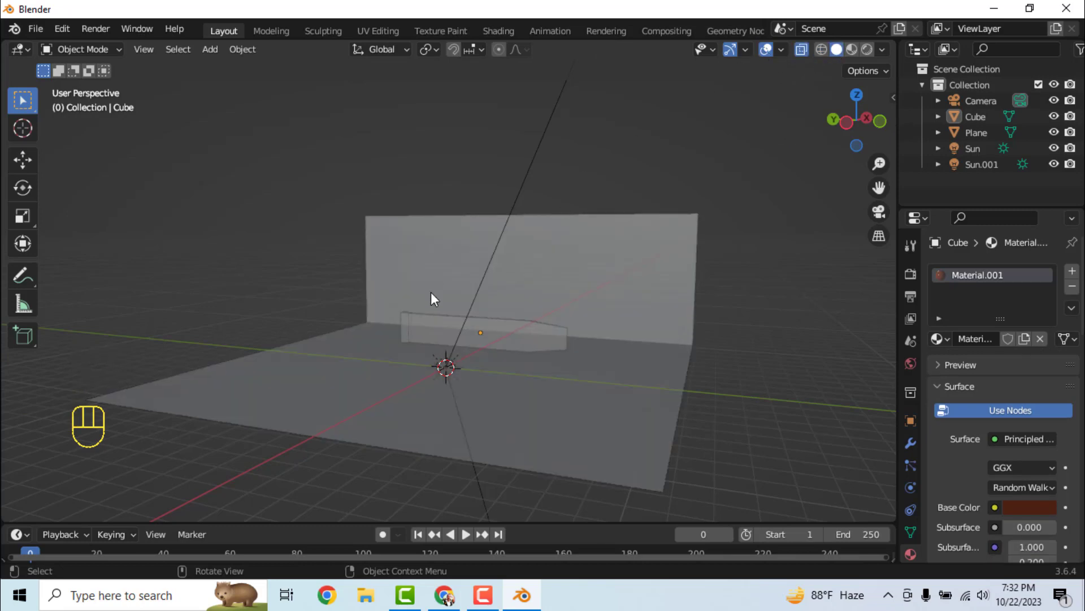
{"action": "key", "text": "shift+alt+z"}
{"action": "middle_click_drag", "start_coordinate": [377, 320], "coordinate": [554, 283]}
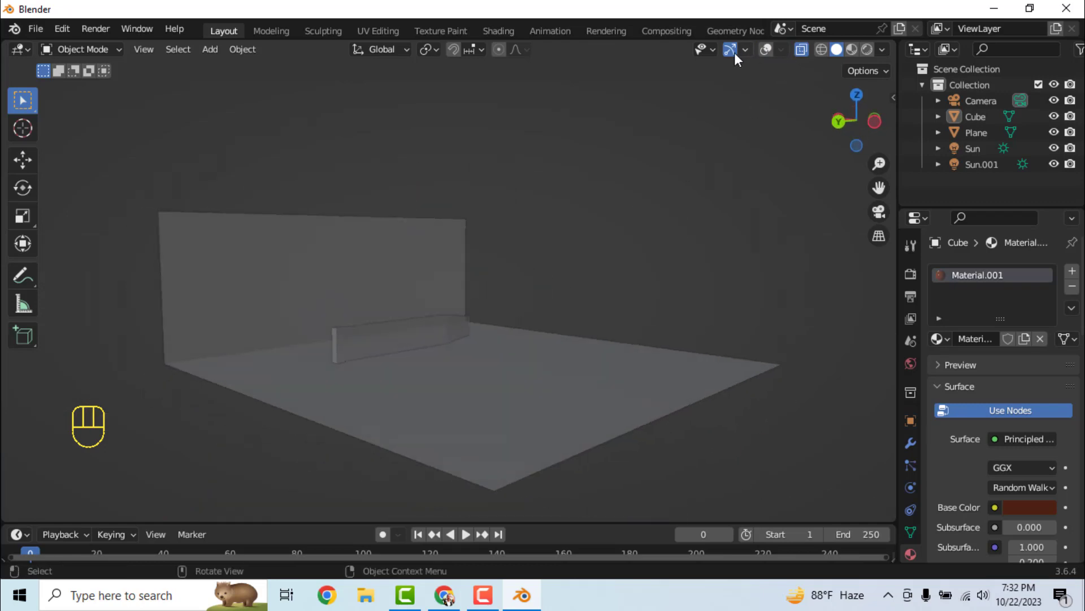
{"action": "left_click", "coordinate": [765, 49]}
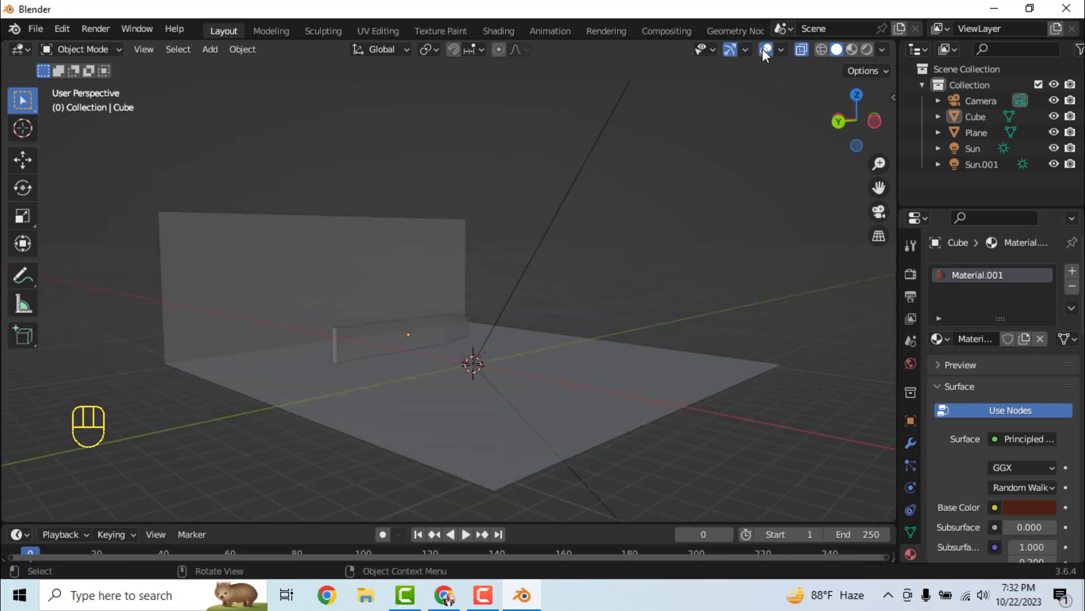
{"action": "left_click", "coordinate": [766, 49]}
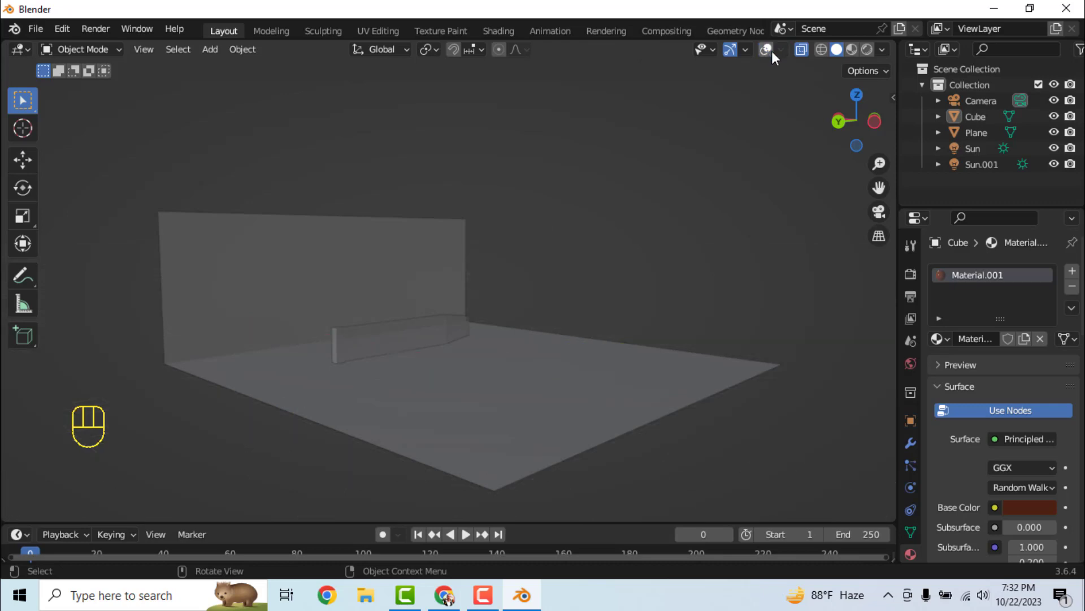
{"action": "left_click", "coordinate": [770, 50]}
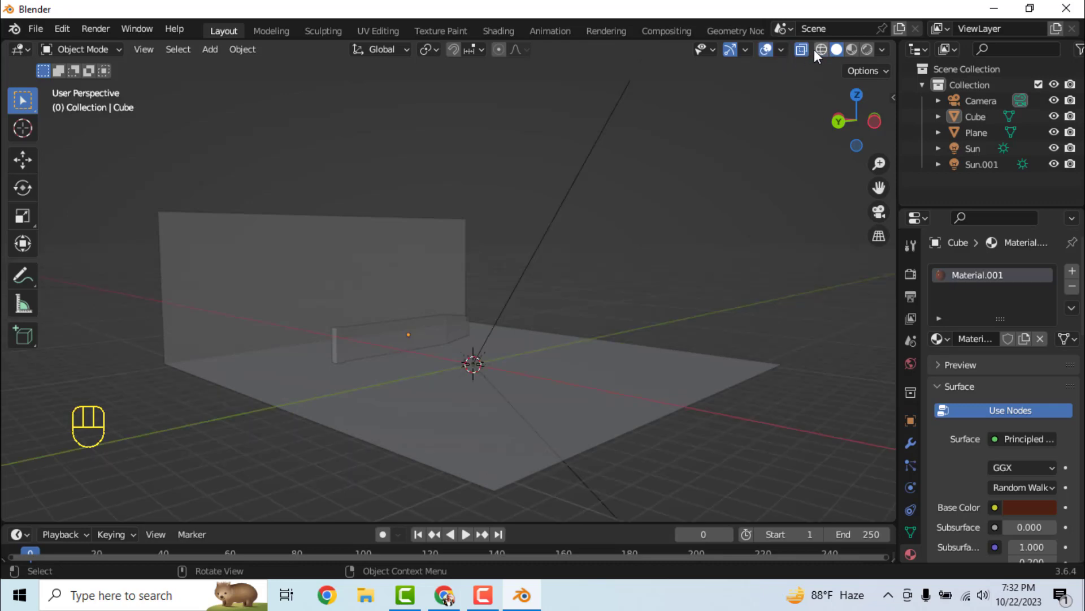
{"action": "left_click", "coordinate": [806, 50]}
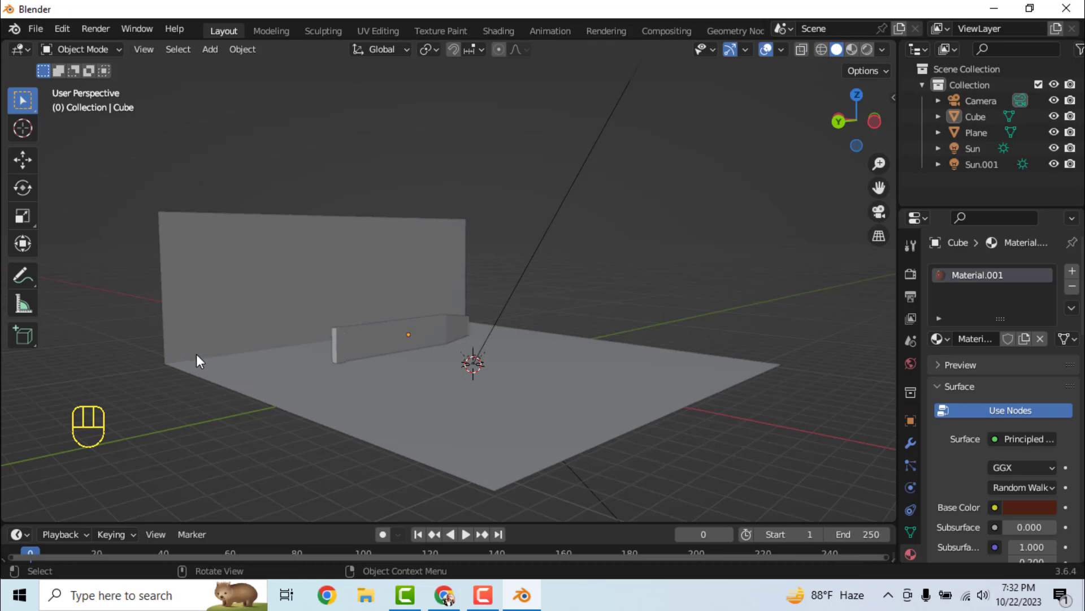
{"action": "middle_click_drag", "start_coordinate": [254, 348], "coordinate": [330, 375]}
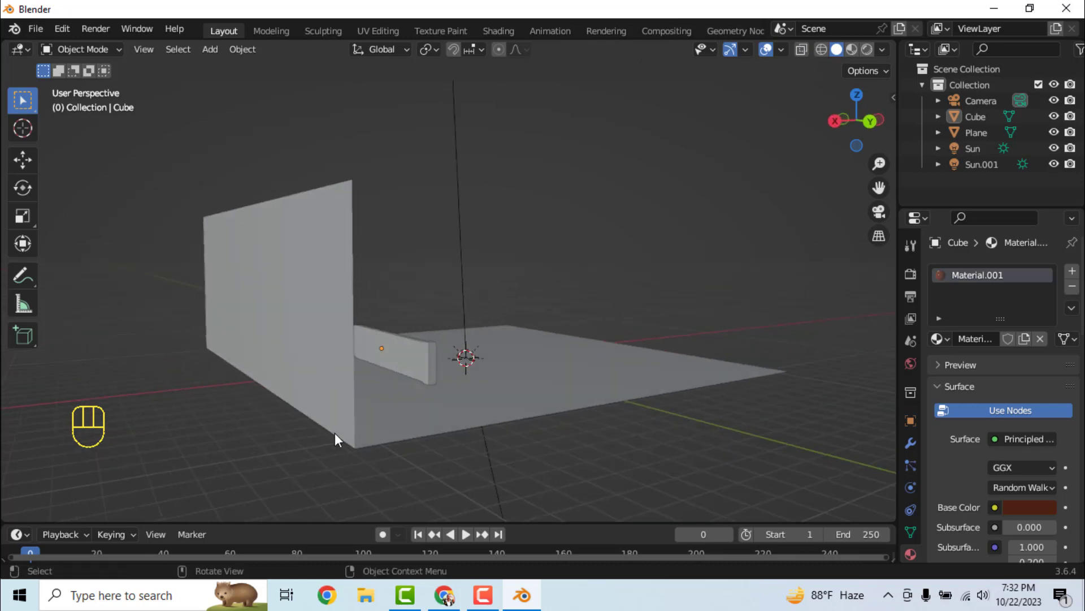
Bevel the plane's fold edge between the floor and the backdrop wall about 0.23 m wide with about 14 segments.
{"action": "left_click", "coordinate": [327, 416]}
{"action": "key", "text": "Tab"}
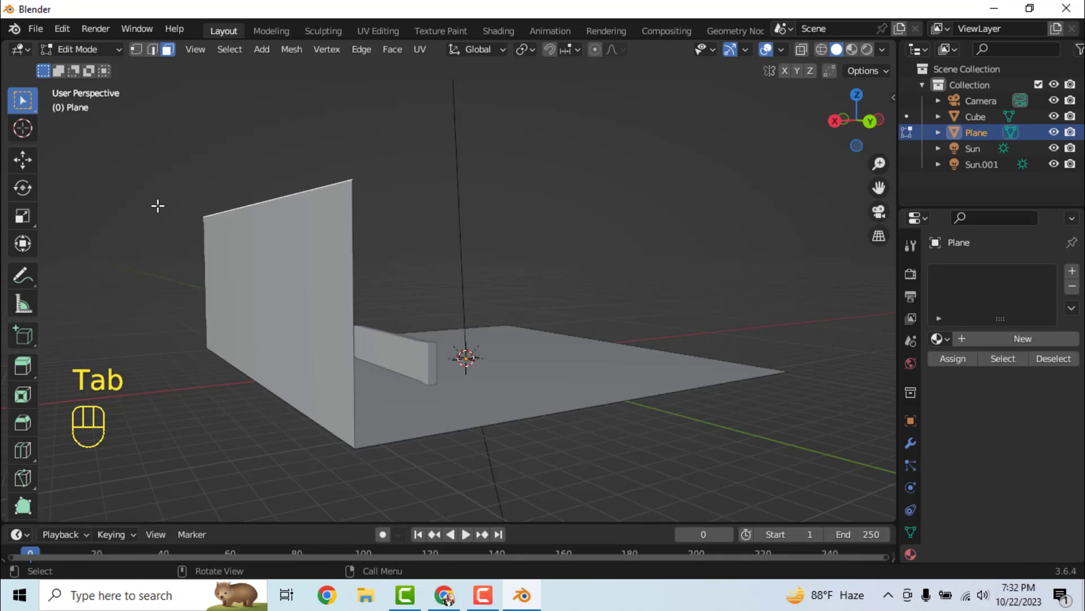
{"action": "left_click", "coordinate": [344, 441]}
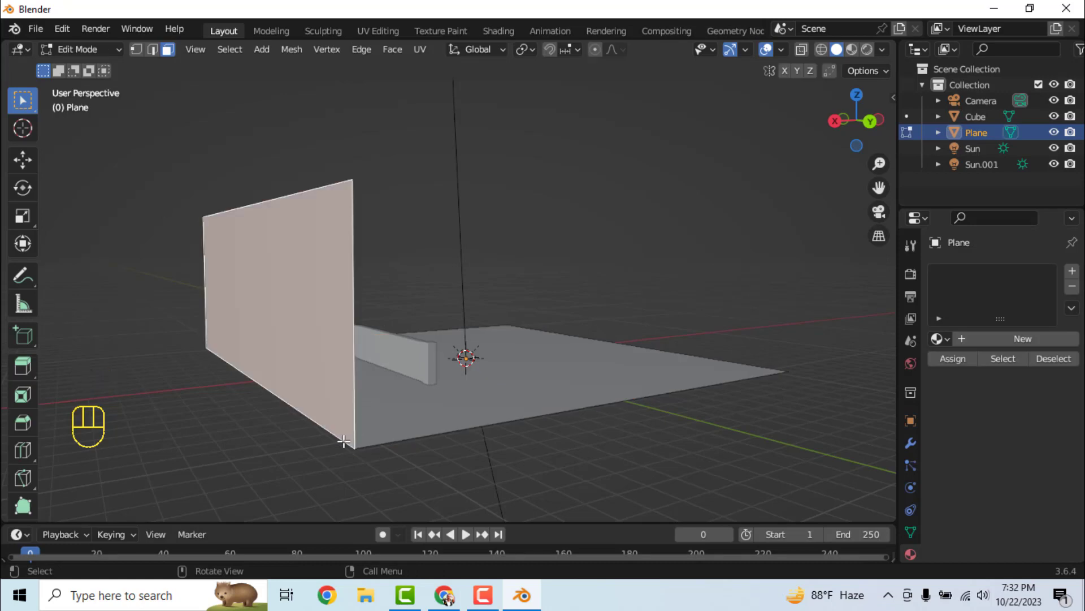
{"action": "left_click", "coordinate": [152, 49]}
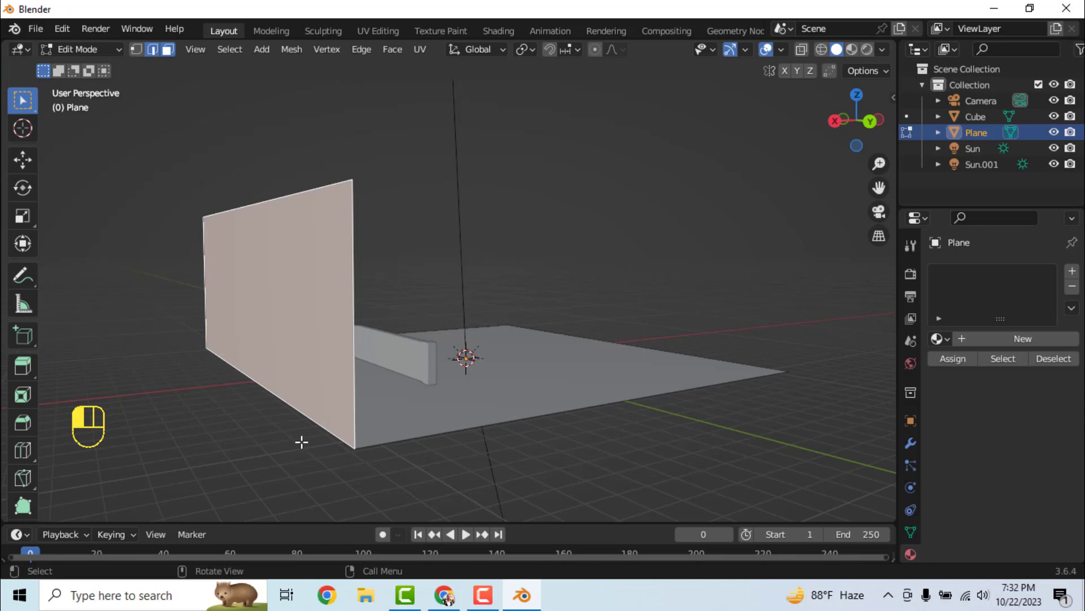
{"action": "left_click", "coordinate": [334, 436]}
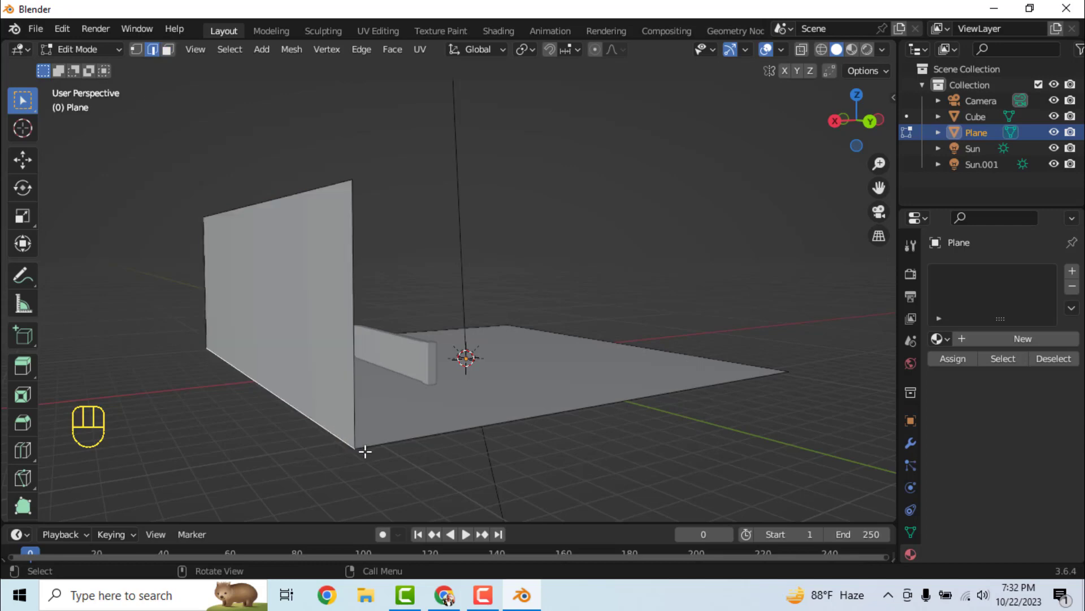
{"action": "key", "text": "ctrl+b"}
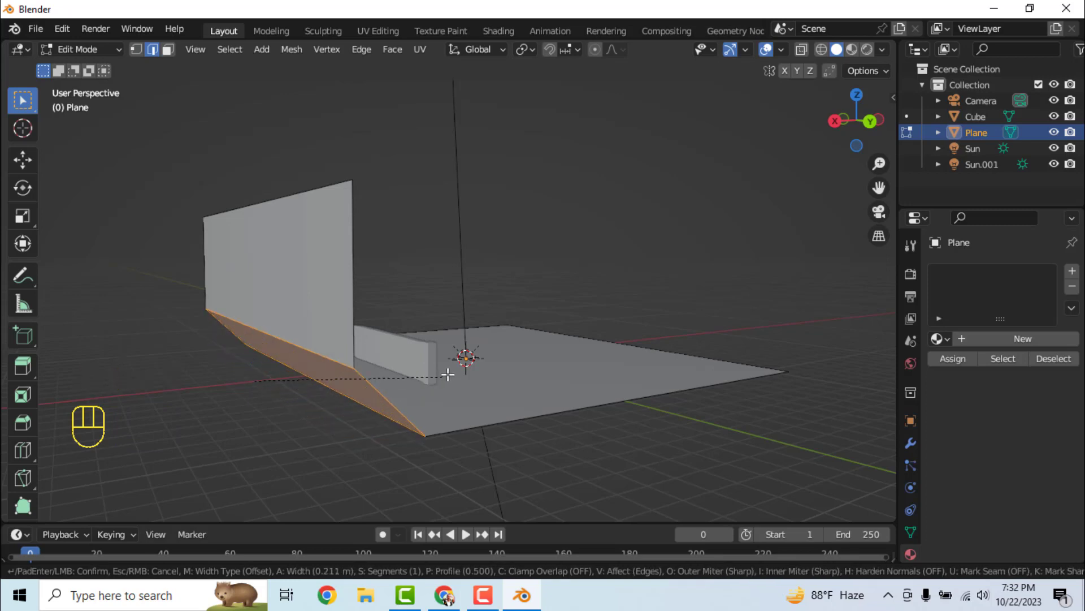
{"action": "scroll", "coordinate": [448, 374], "scroll_direction": "up", "scroll_amount": 3}
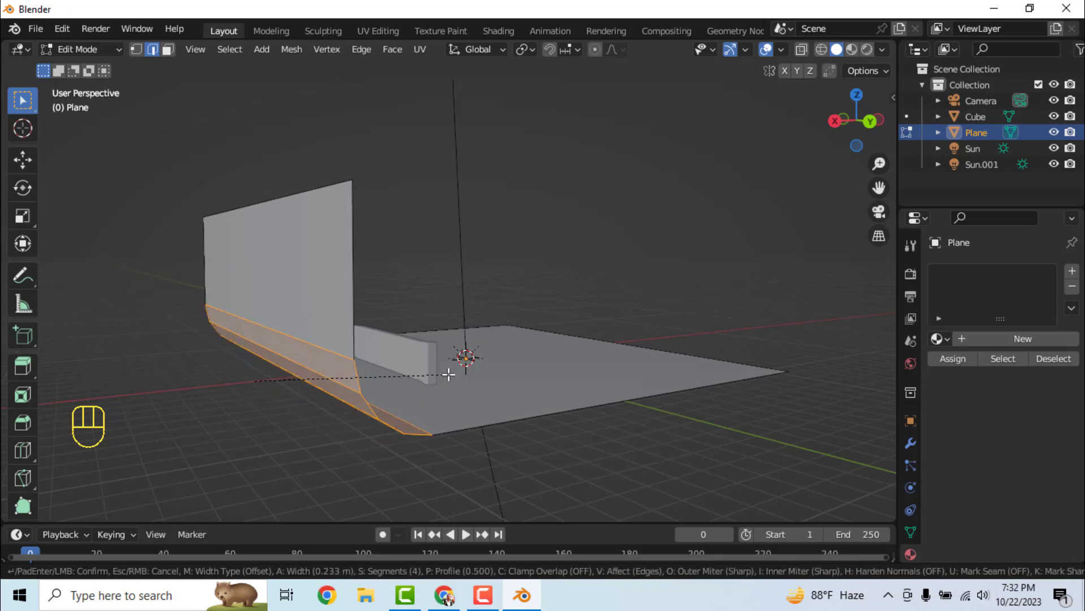
{"action": "scroll", "coordinate": [447, 374], "scroll_direction": "up", "scroll_amount": 10}
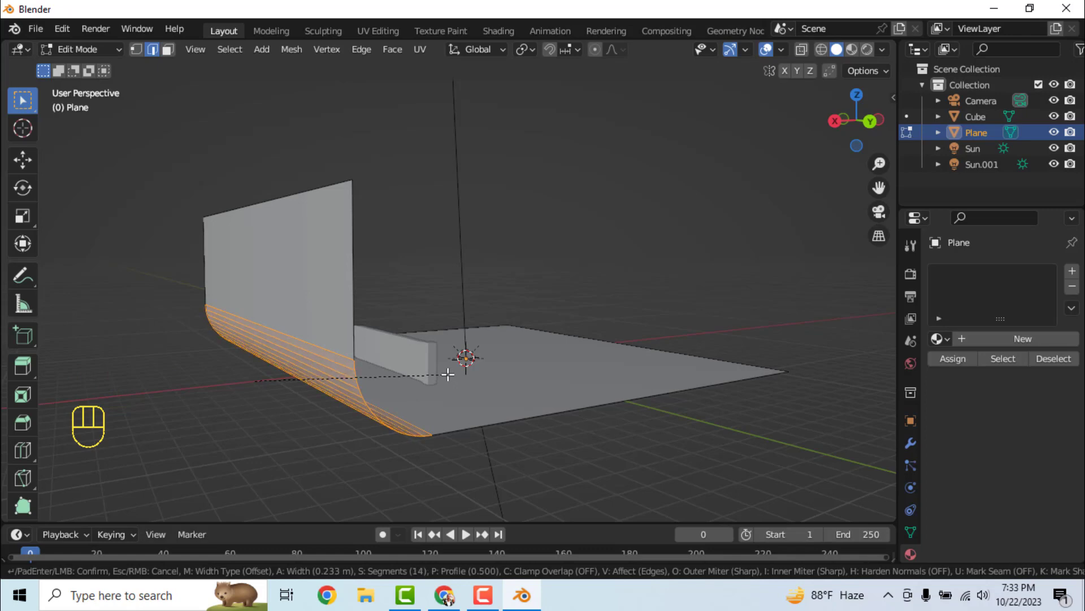
{"action": "scroll", "coordinate": [448, 374], "scroll_direction": "up", "scroll_amount": 1}
{"action": "left_click", "coordinate": [475, 396]}
Check the curved backdrop behind the plank from the front in Material Preview shading, and return to Object Mode.
{"action": "middle_click_drag", "start_coordinate": [523, 402], "coordinate": [220, 257]}
{"action": "left_click", "coordinate": [293, 178]}
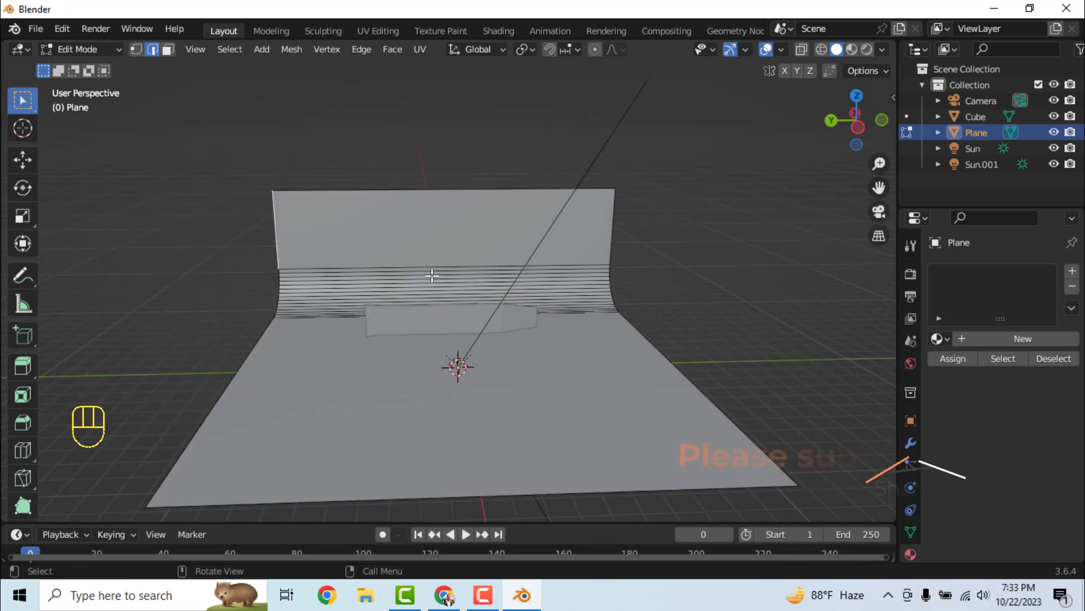
{"action": "scroll", "coordinate": [448, 308], "scroll_direction": "up", "scroll_amount": 1}
{"action": "middle_click_drag", "start_coordinate": [482, 373], "coordinate": [511, 338]}
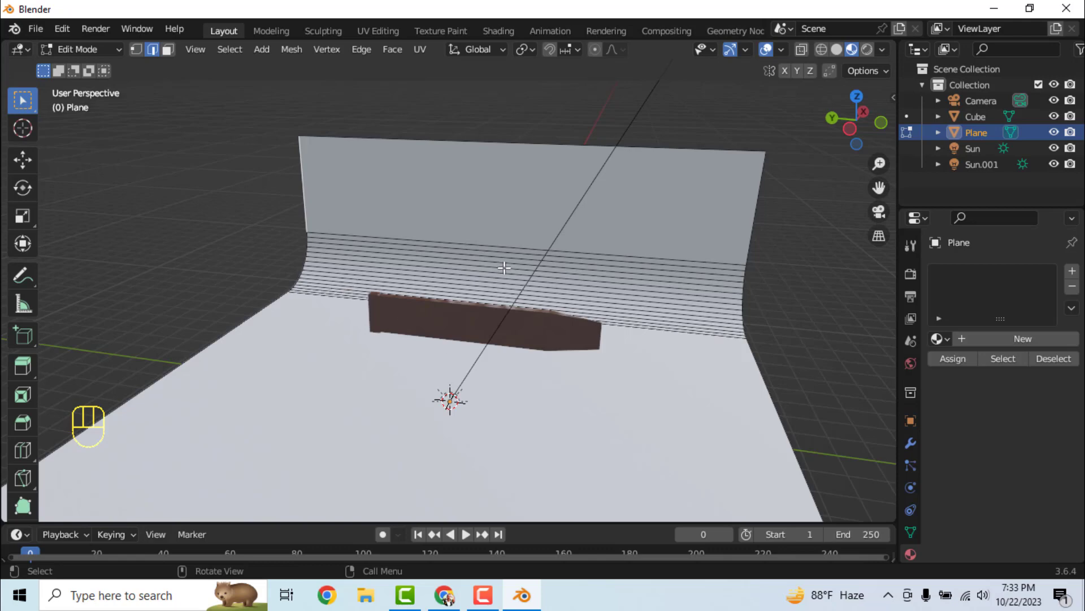
{"action": "scroll", "coordinate": [509, 267], "scroll_direction": "up", "scroll_amount": 2}
{"action": "middle_click_drag", "start_coordinate": [540, 291], "coordinate": [459, 262]}
{"action": "middle_click_drag", "start_coordinate": [475, 329], "coordinate": [509, 360]}
{"action": "scroll", "coordinate": [497, 368], "scroll_direction": "up", "scroll_amount": 2}
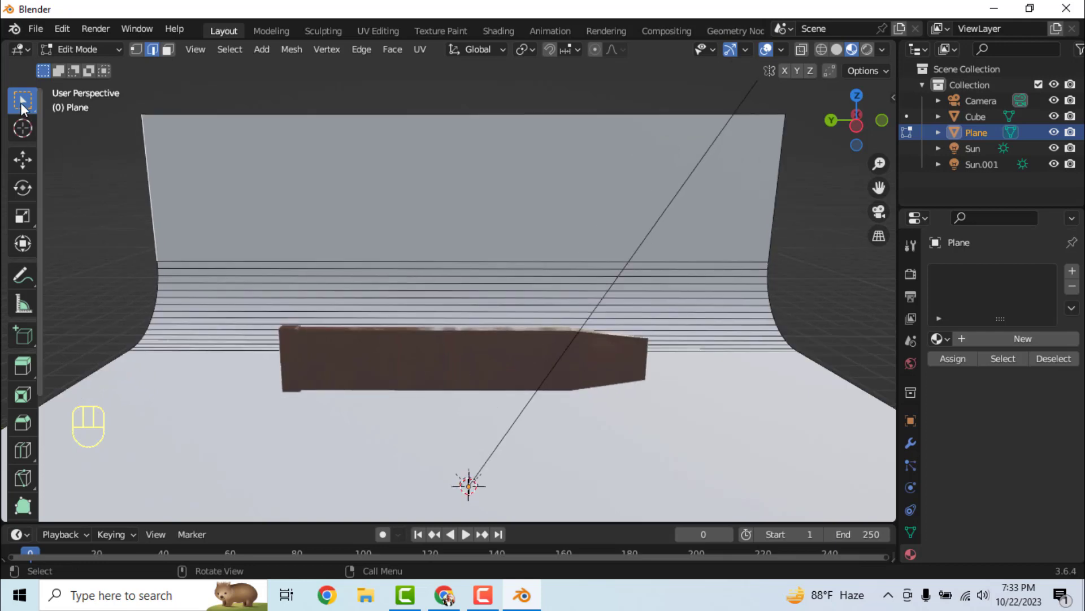
{"action": "key", "text": "Tab"}
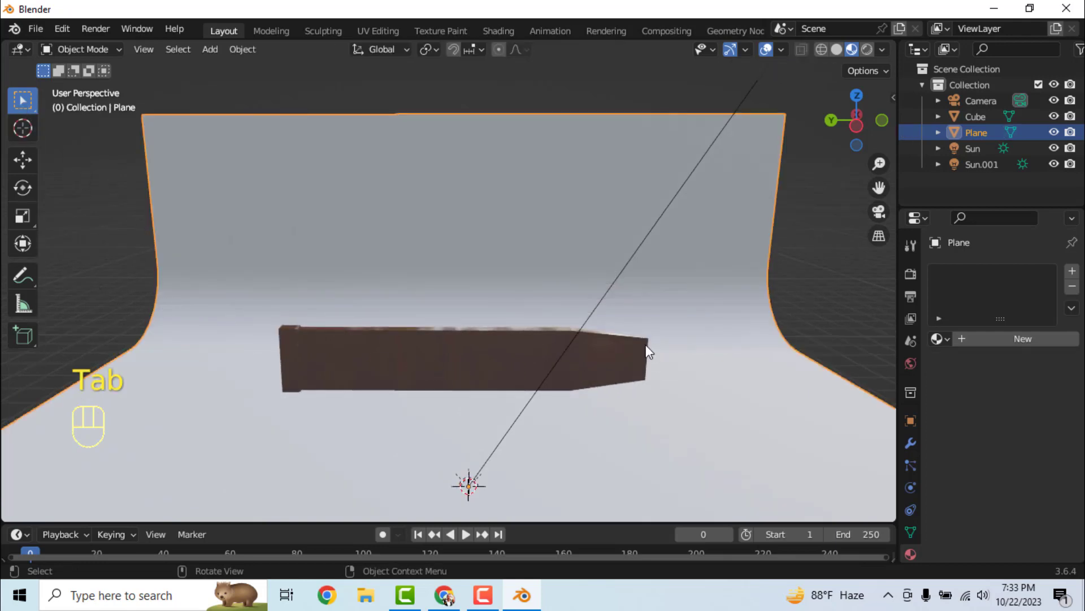
Duplicate the plank and place the copy about -4.78 m along the global X axis, in front of the original.
{"action": "left_click", "coordinate": [520, 357]}
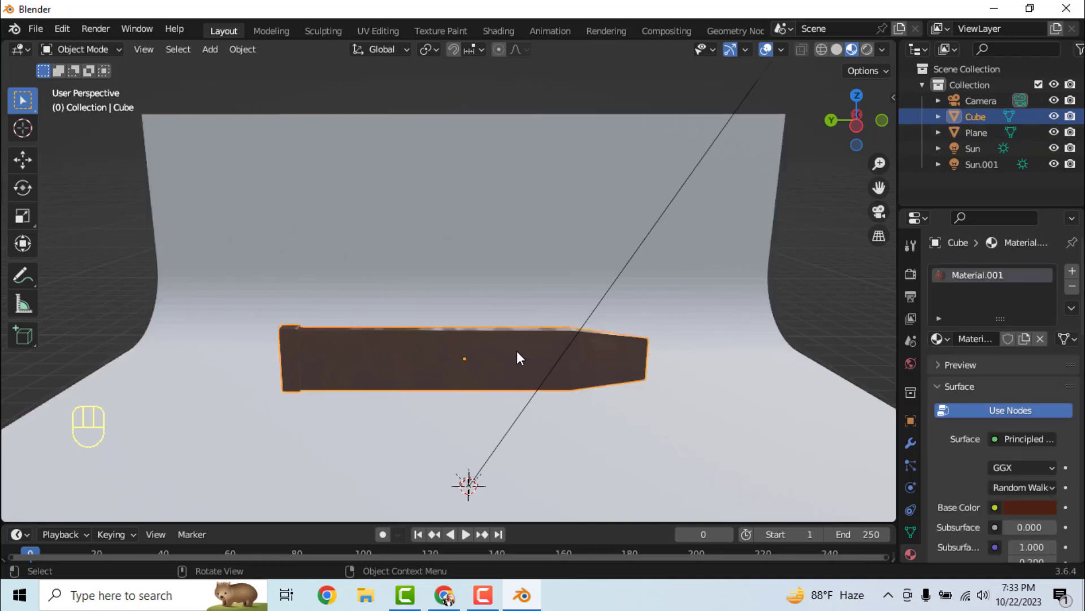
{"action": "key", "text": "alt+a"}
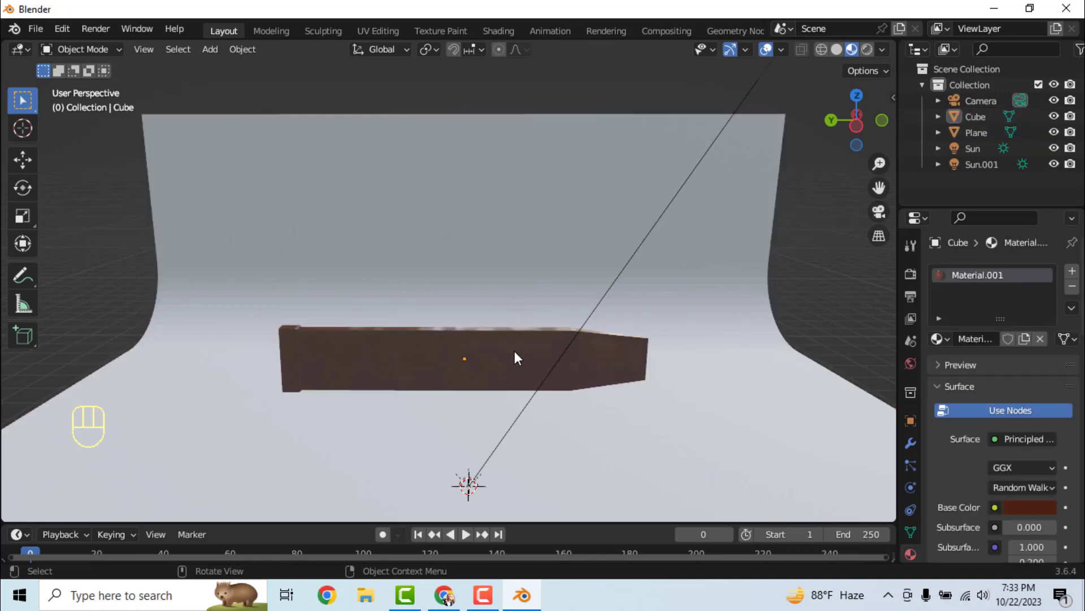
{"action": "left_click", "coordinate": [493, 433], "text": "shift"}
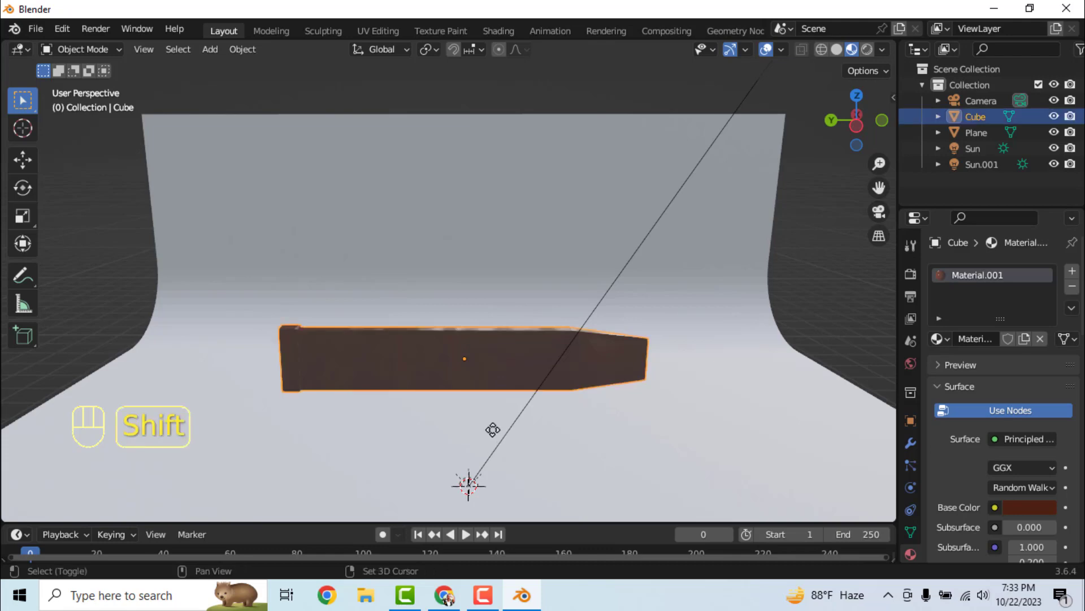
{"action": "key", "text": "shift+d"}
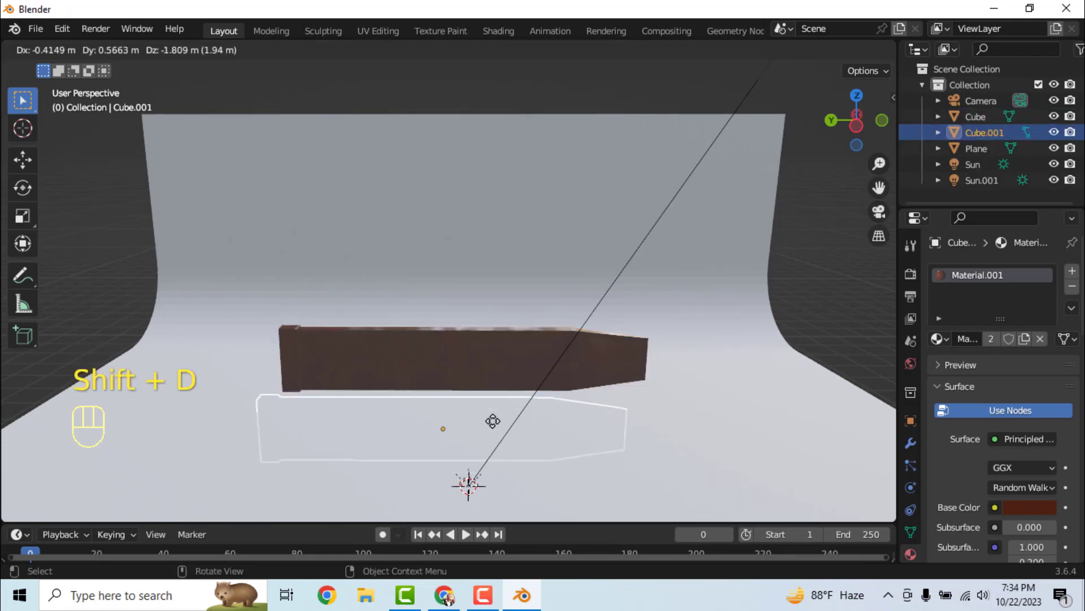
{"action": "key", "text": "x"}
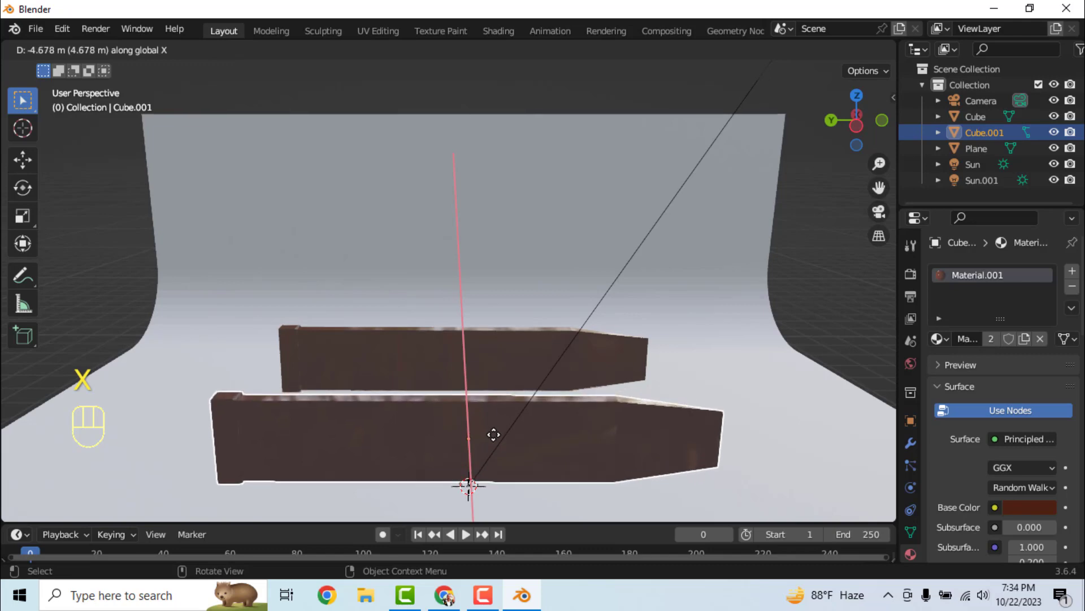
{"action": "left_click", "coordinate": [494, 434]}
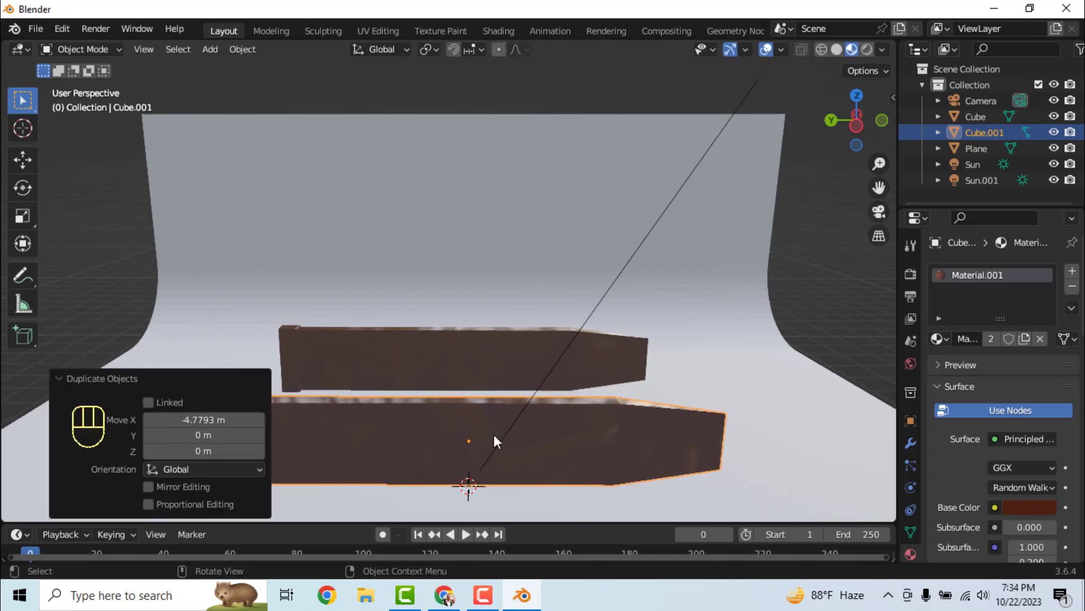
Rotate the duplicated plank 135° about the global Y axis.
{"action": "left_click", "coordinate": [24, 187]}
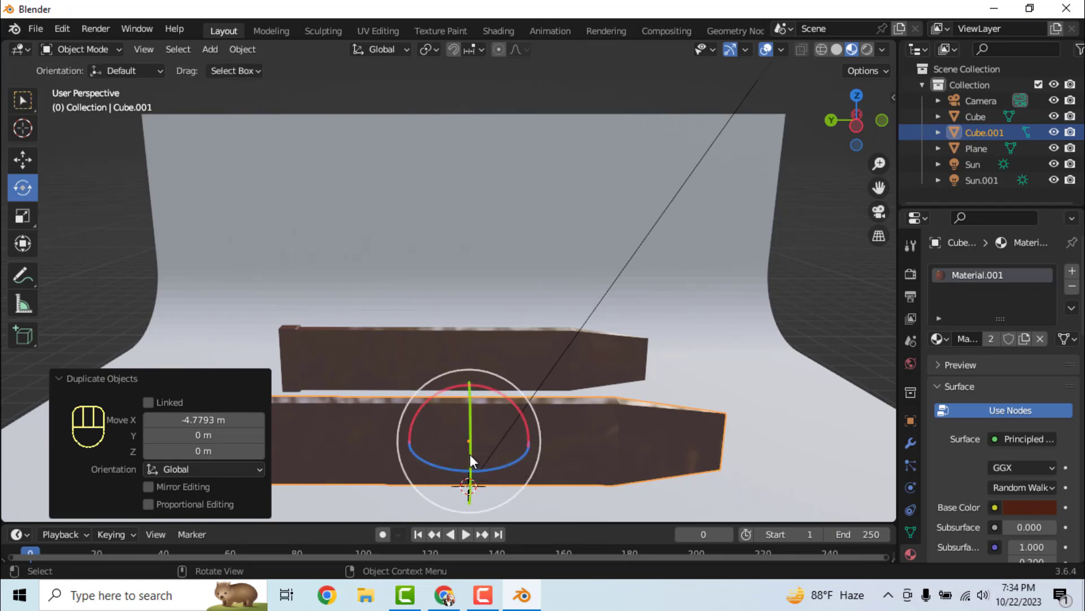
{"action": "left_click_drag", "start_coordinate": [469, 453], "coordinate": [470, 439]}
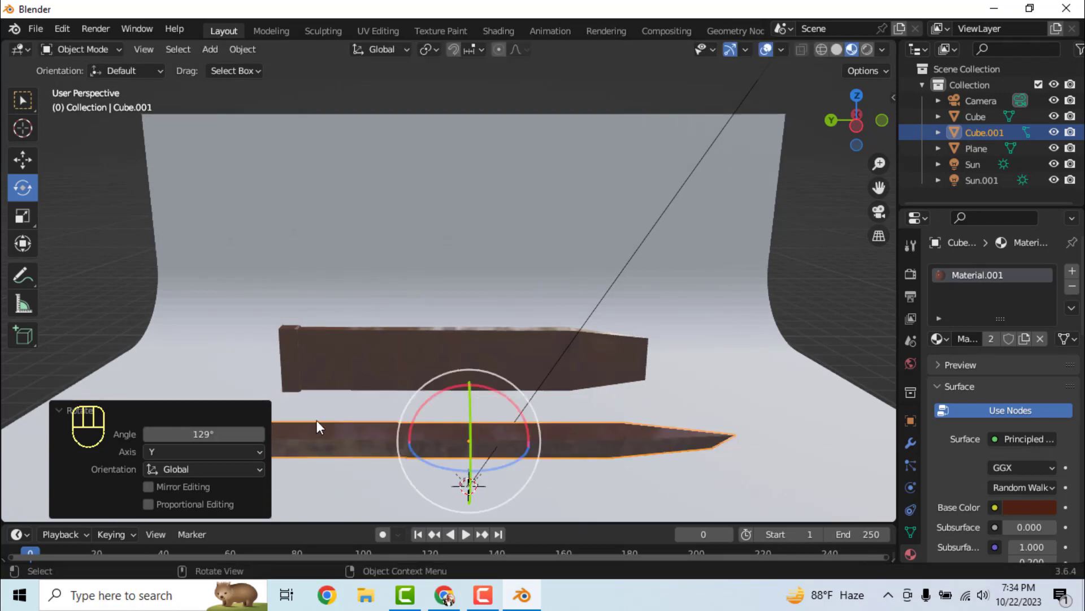
{"action": "left_click", "coordinate": [223, 434]}
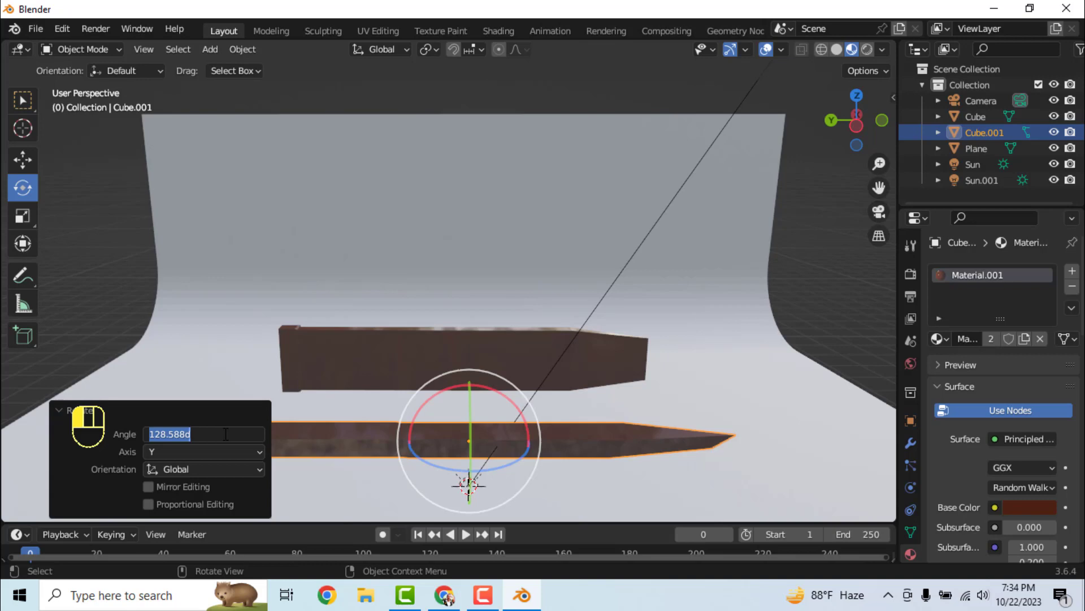
{"action": "type", "text": "135"}
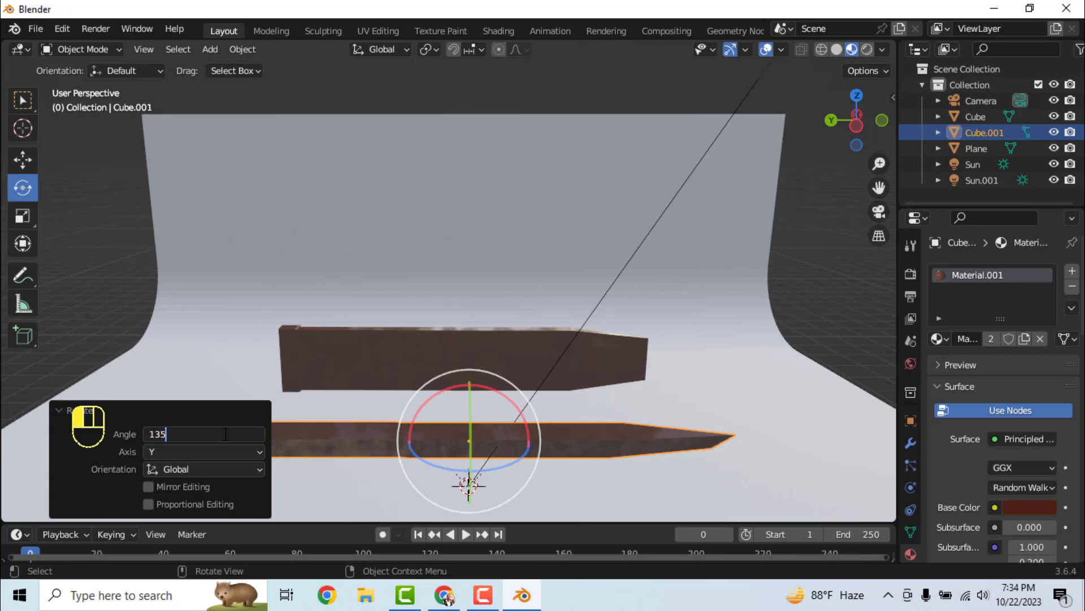
{"action": "key", "text": "Return"}
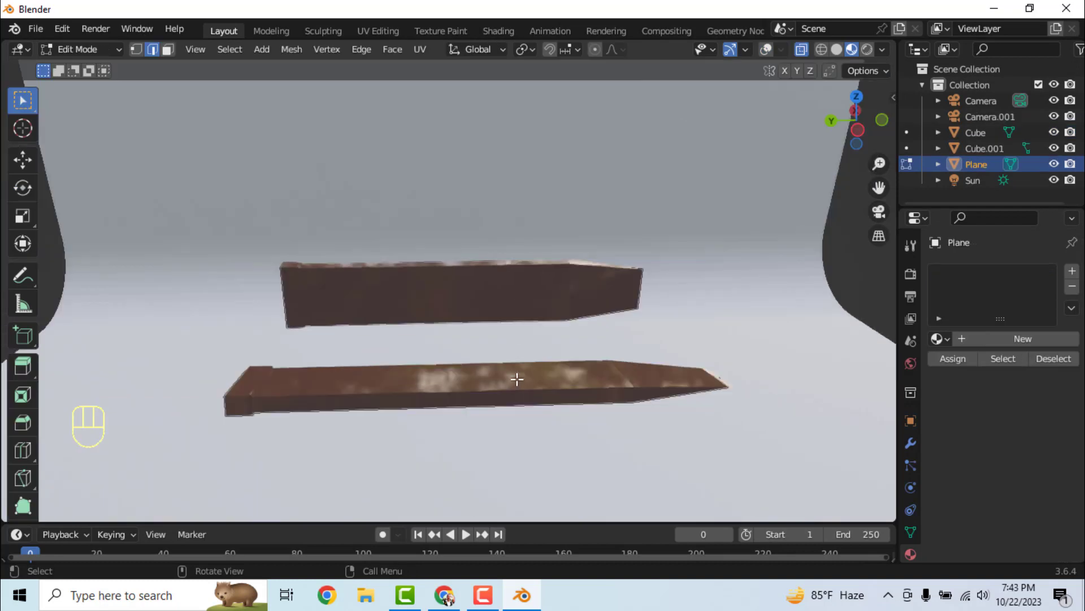
{"action": "middle_click_drag", "start_coordinate": [516, 379], "coordinate": [506, 441]}
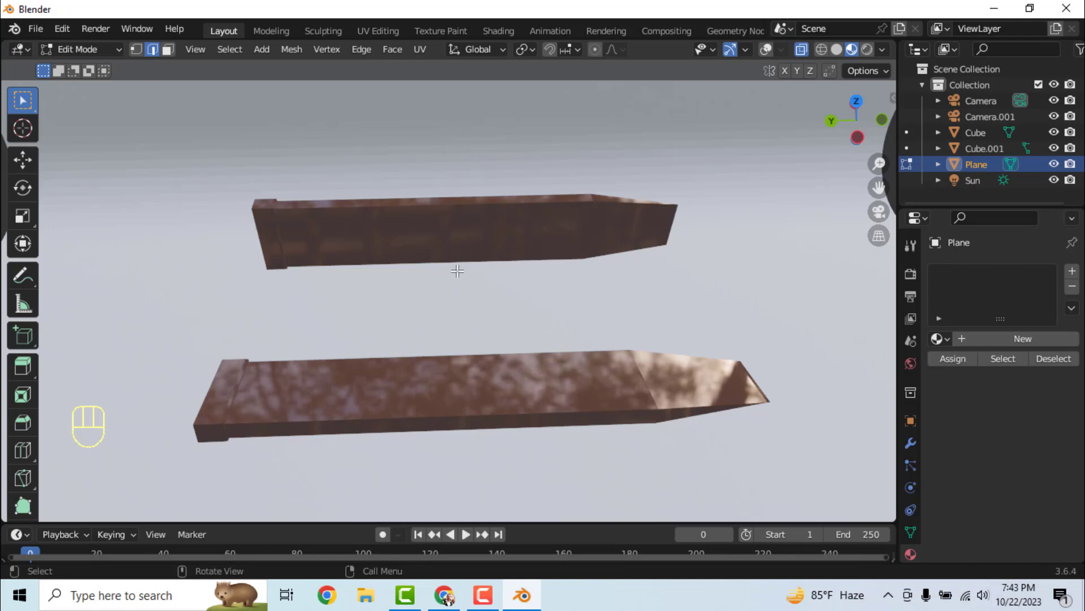
{"action": "middle_click_drag", "start_coordinate": [444, 286], "coordinate": [436, 272]}
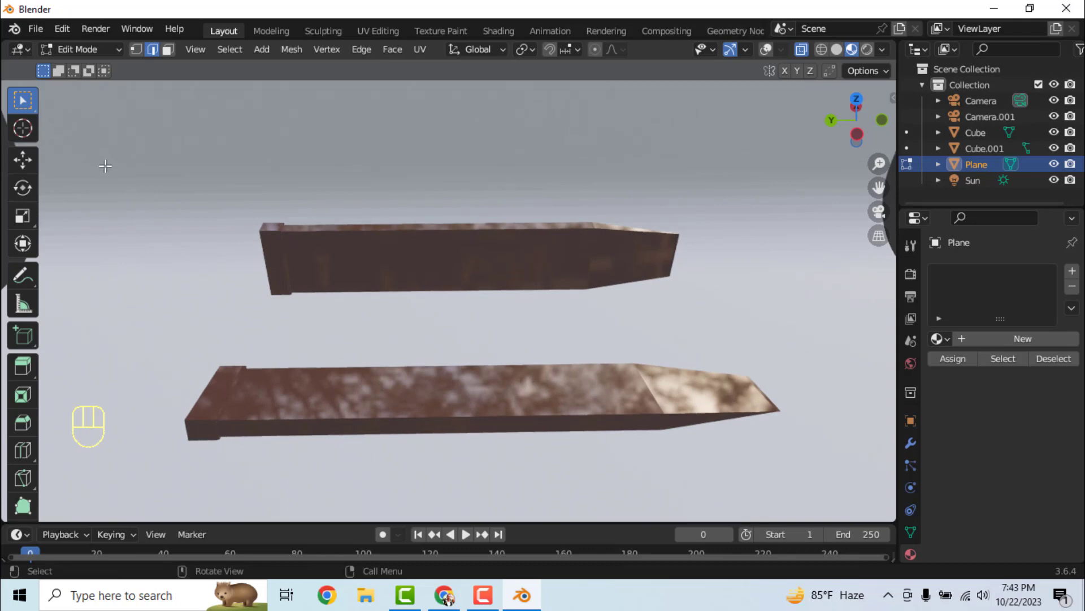